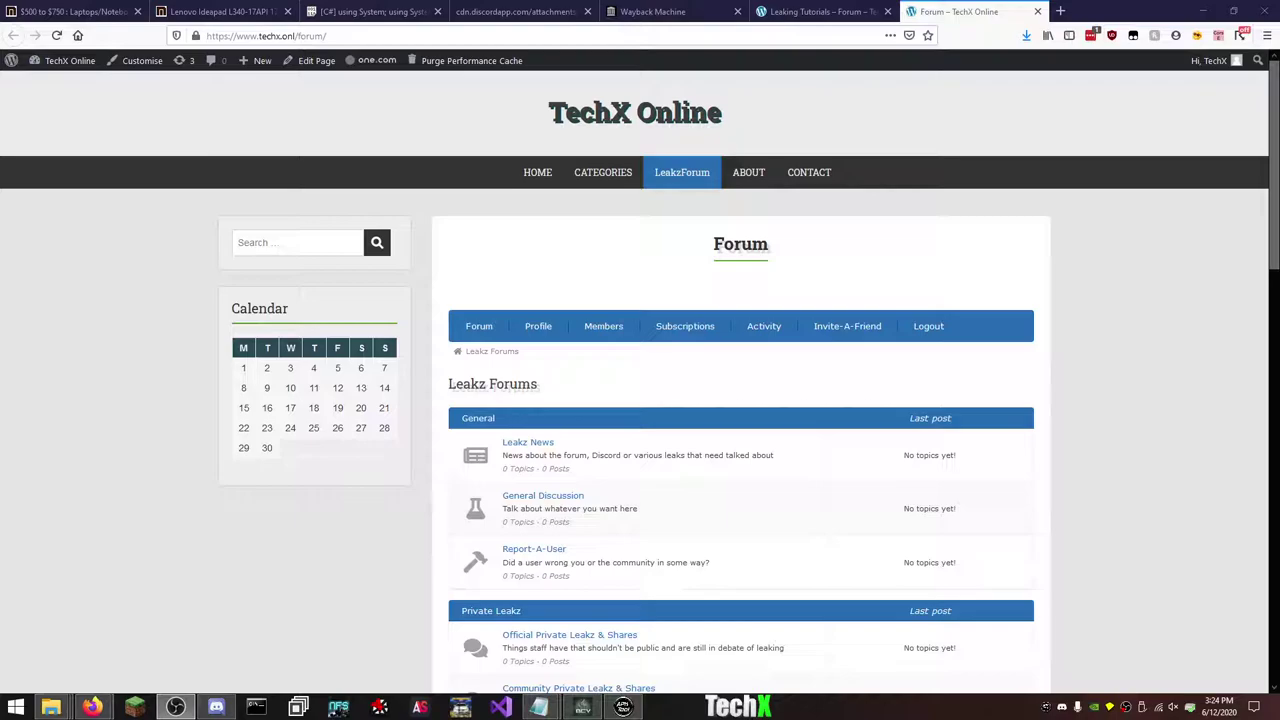
- Scroll through the capture list of 10,230 discordapp URLs
scroll(1123, 397, "down", 2)
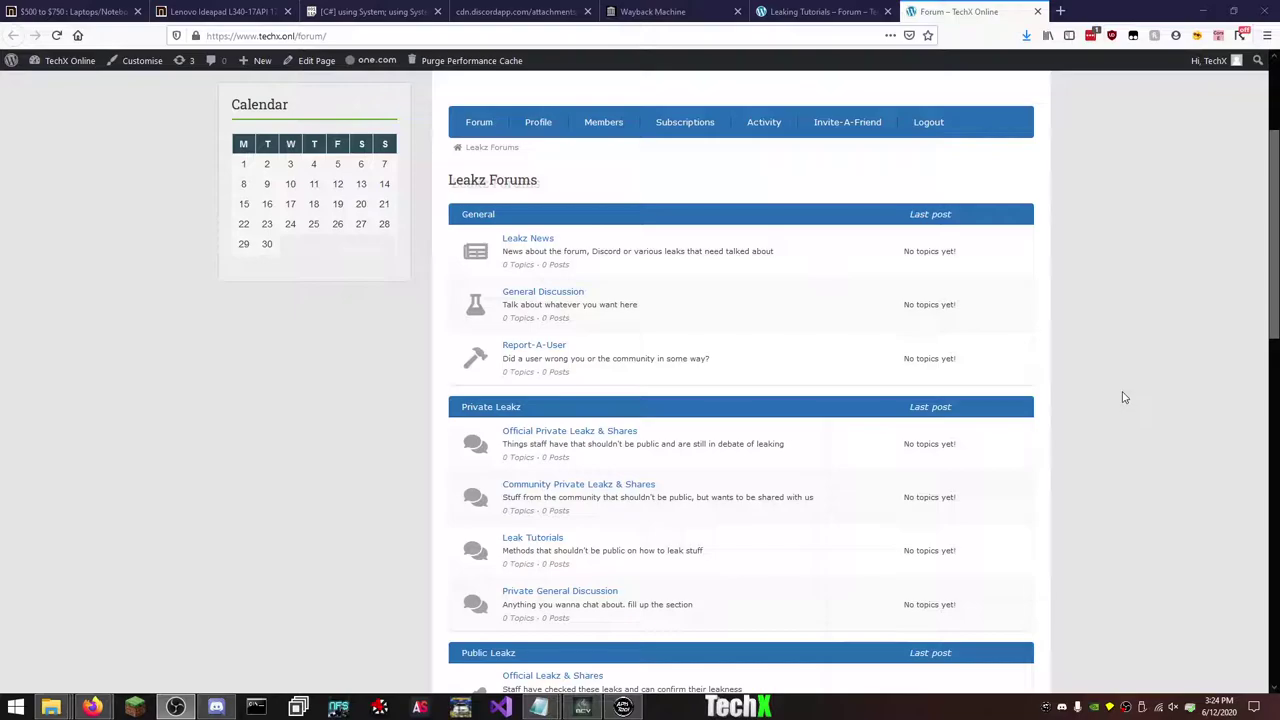
scroll(1123, 397, "down", 7)
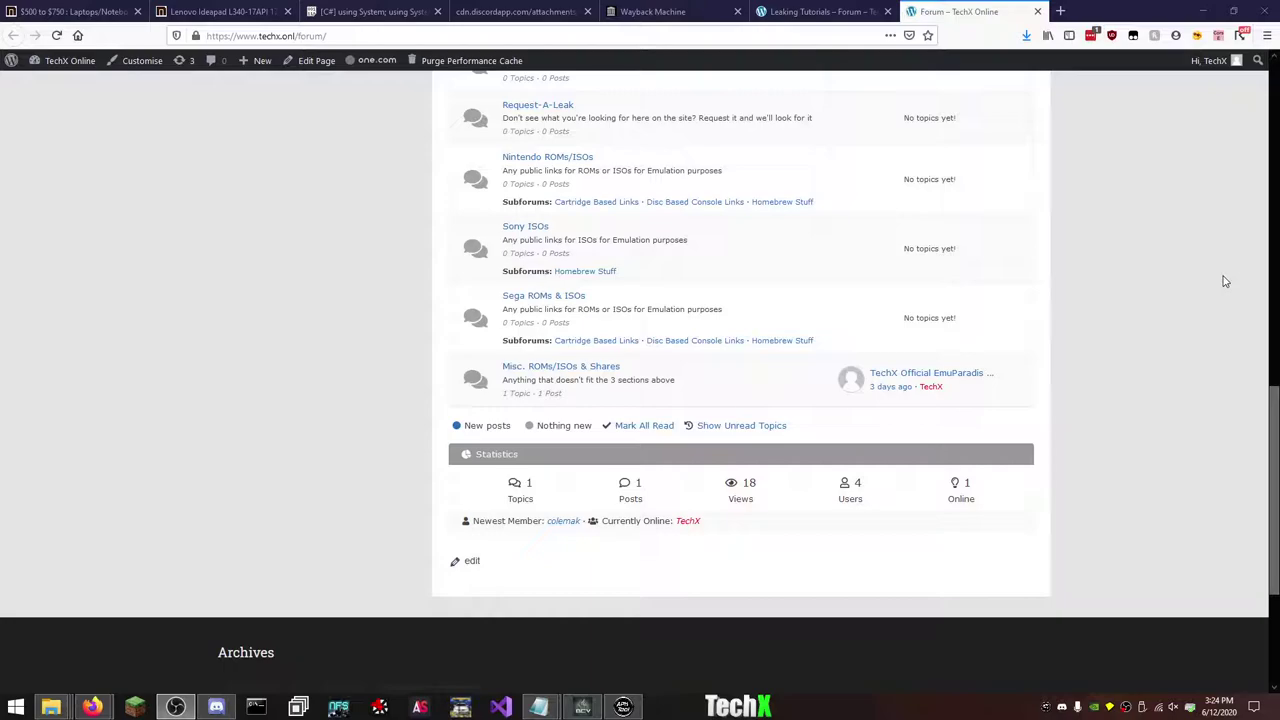
scroll(1224, 279, "up", 9)
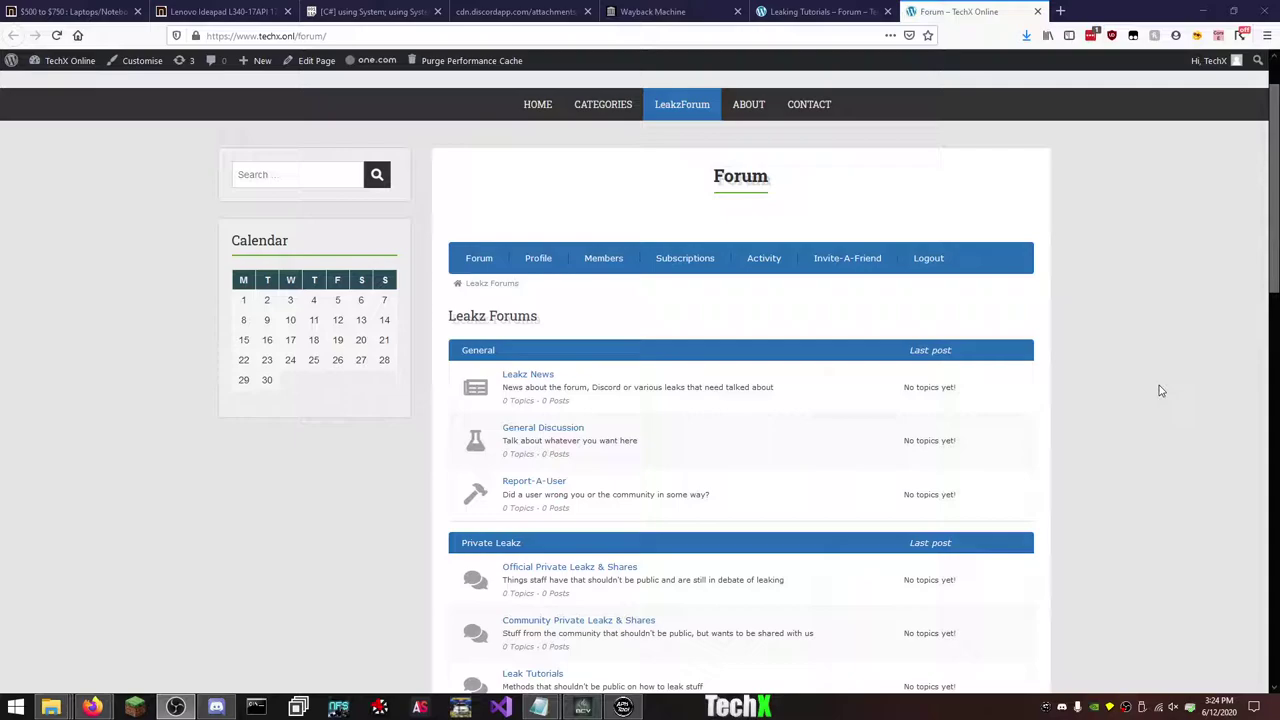
scroll(1160, 391, "down", 2)
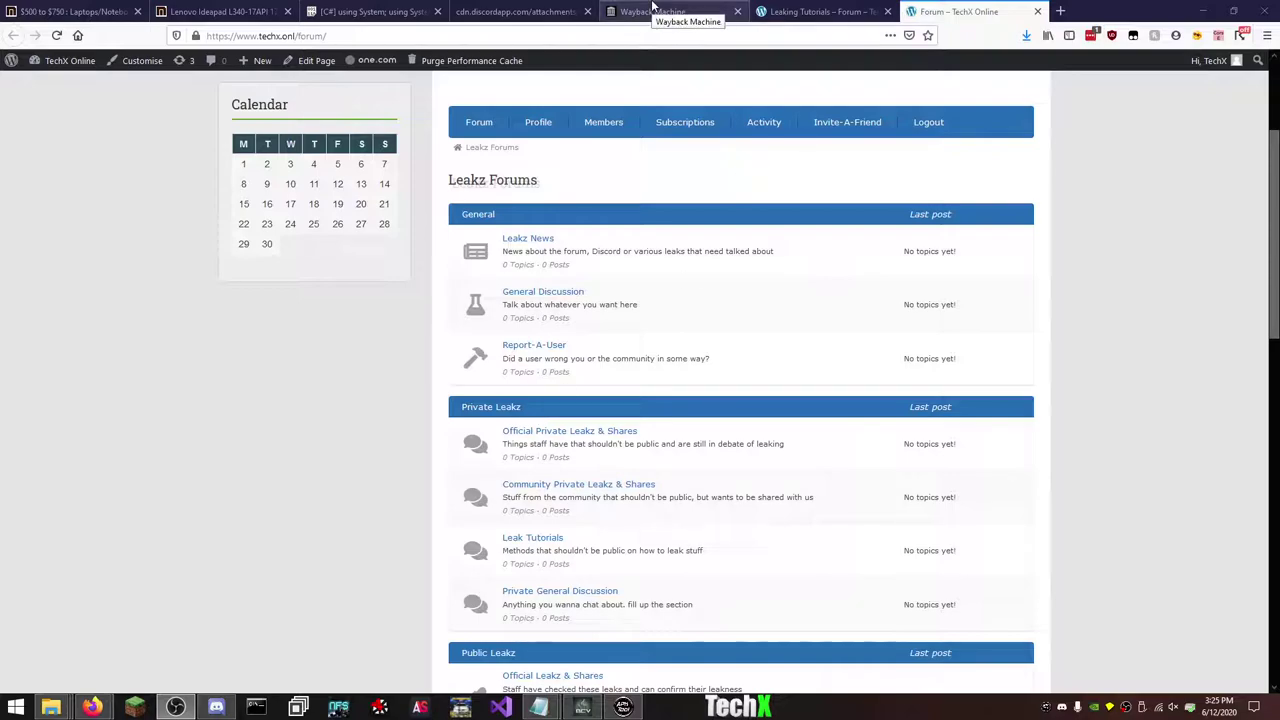
- Load archive.org in the Wayback Machine tab
left_click(652, 10)
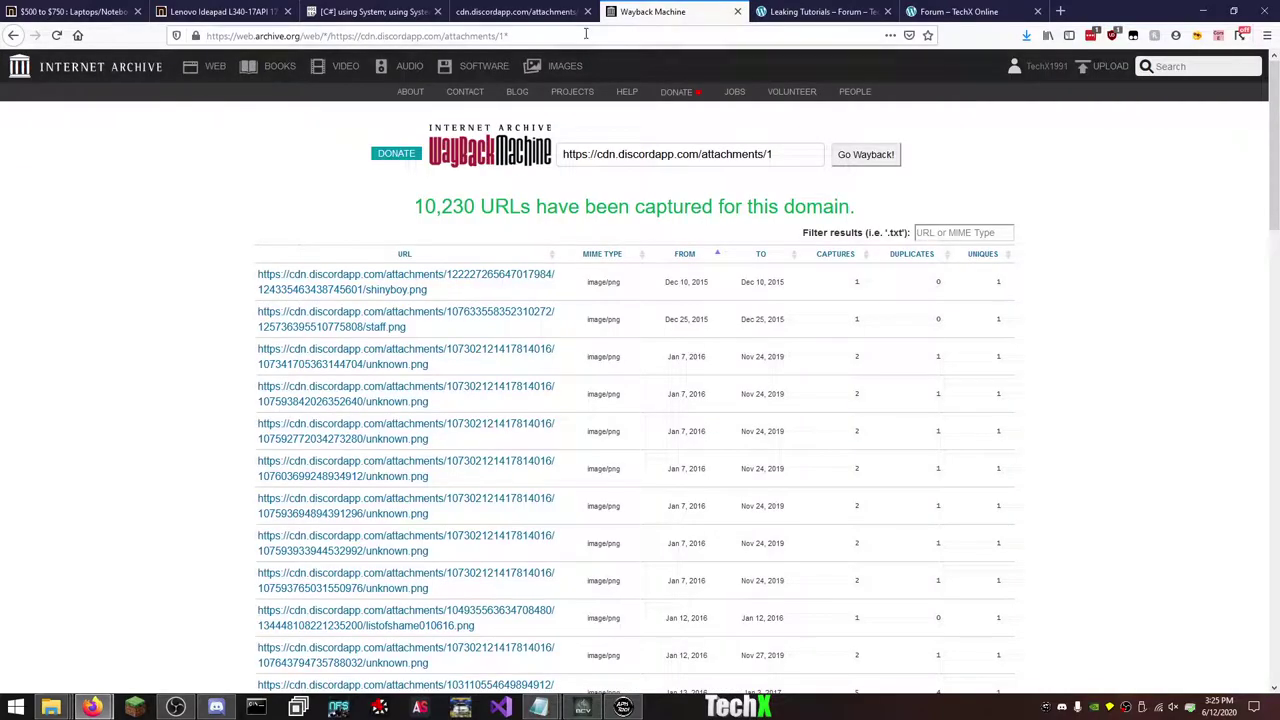
left_click(585, 35)
type("archive.org")
key("Return")
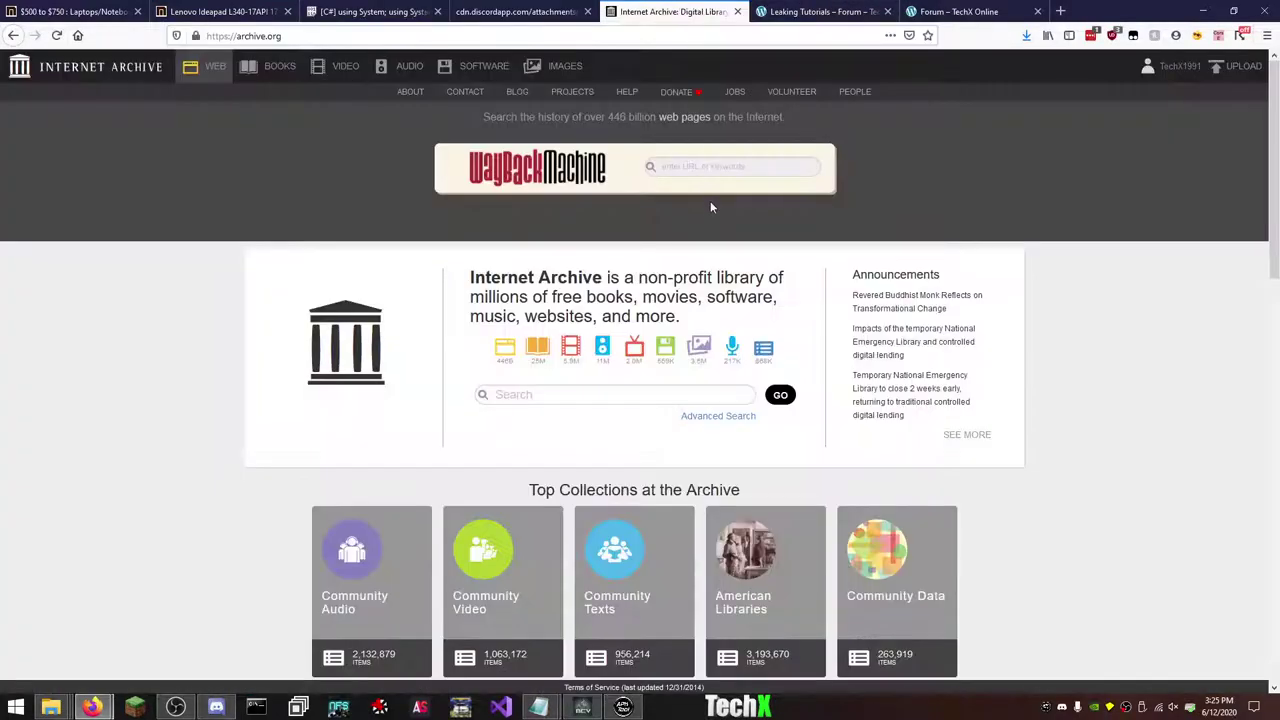
- Paste the discordapp attachment URL, trim it to cdn.discordapp.com/attachments/1, and look up its captures
left_click(725, 167)
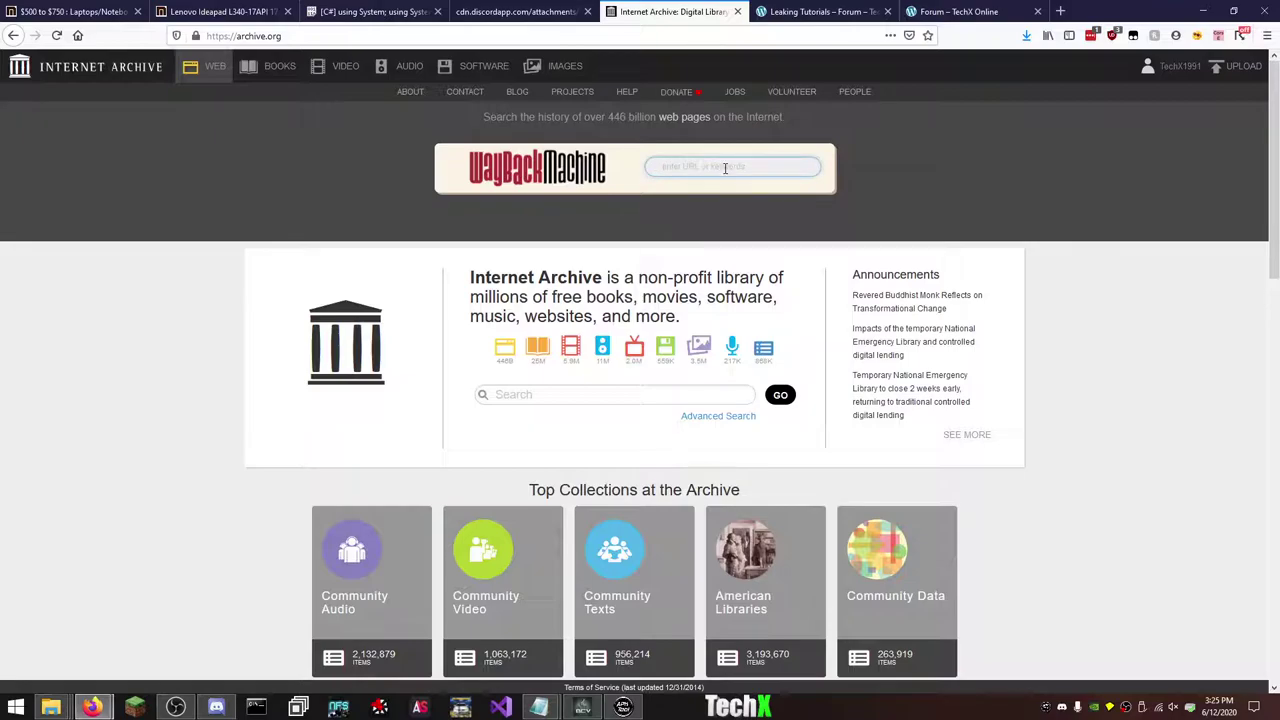
key("ctrl+v")
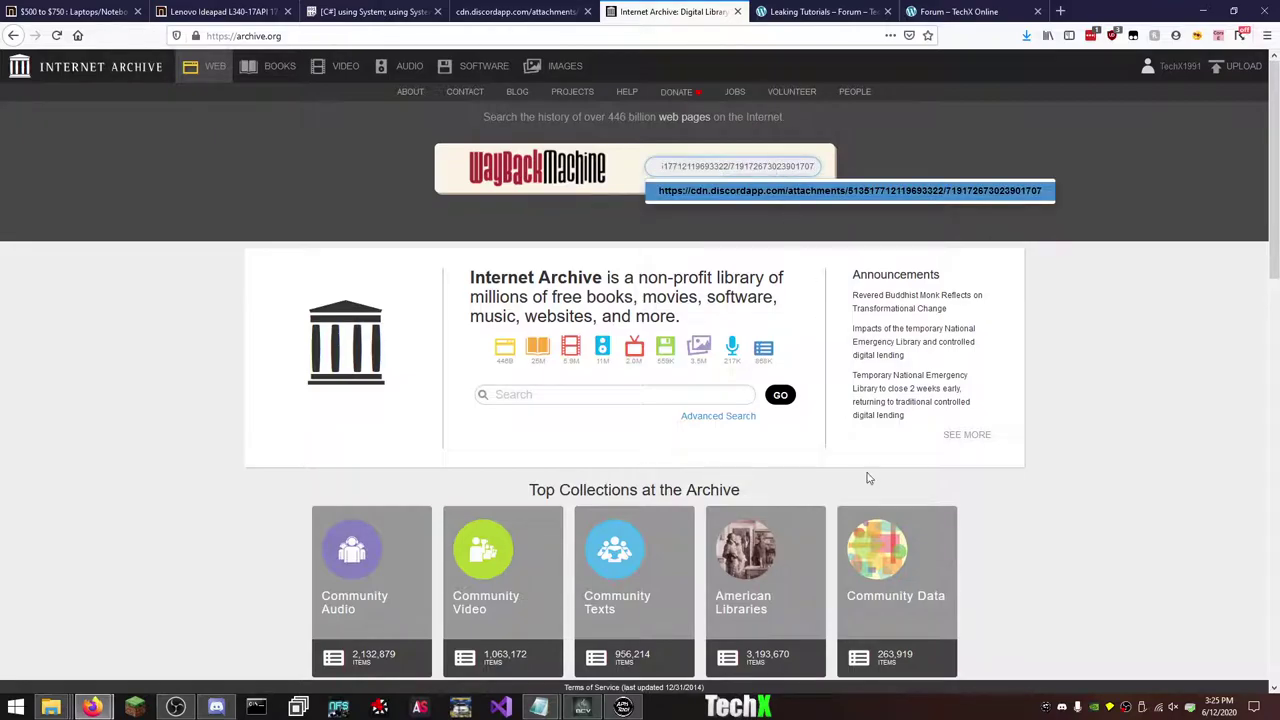
key("BackSpace")
key("Left")
key("Left")
key("Left")
key("Left")
key("Left")
key("Left")
key("Left")
key("Left")
key("Left")
key("Left")
key("Left")
key("Left")
key("Left")
key("Left")
key("Left")
key("Left")
key("Left")
key("Left")
key("Left")
key("Left")
key("Delete")
key("Delete")
key("Delete")
key("Delete")
key("Delete")
key("Delete")
key("Delete")
key("Delete")
key("Delete")
key("Delete")
key("Delete")
key("Delete")
key("Delete")
key("Delete")
key("Delete")
key("Delete")
key("Delete")
key("Delete")
key("Delete")
key("Delete")
key("Left")
key("Left")
key("Left")
key("Left")
key("Left")
key("Left")
key("Left")
key("Left")
key("Left")
key("Left")
key("Left")
key("Left")
key("Left")
key("Left")
key("Left")
key("Left")
key("Left")
key("Left")
key("Left")
key("Left")
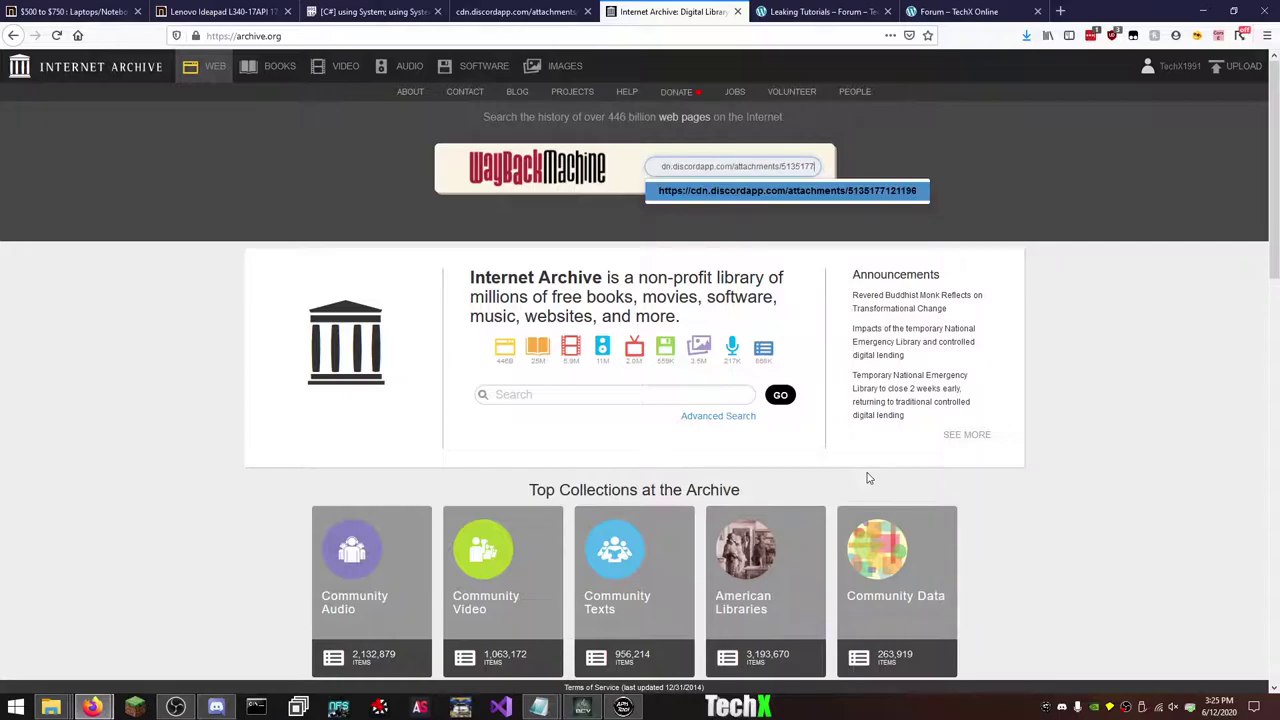
key("BackSpace")
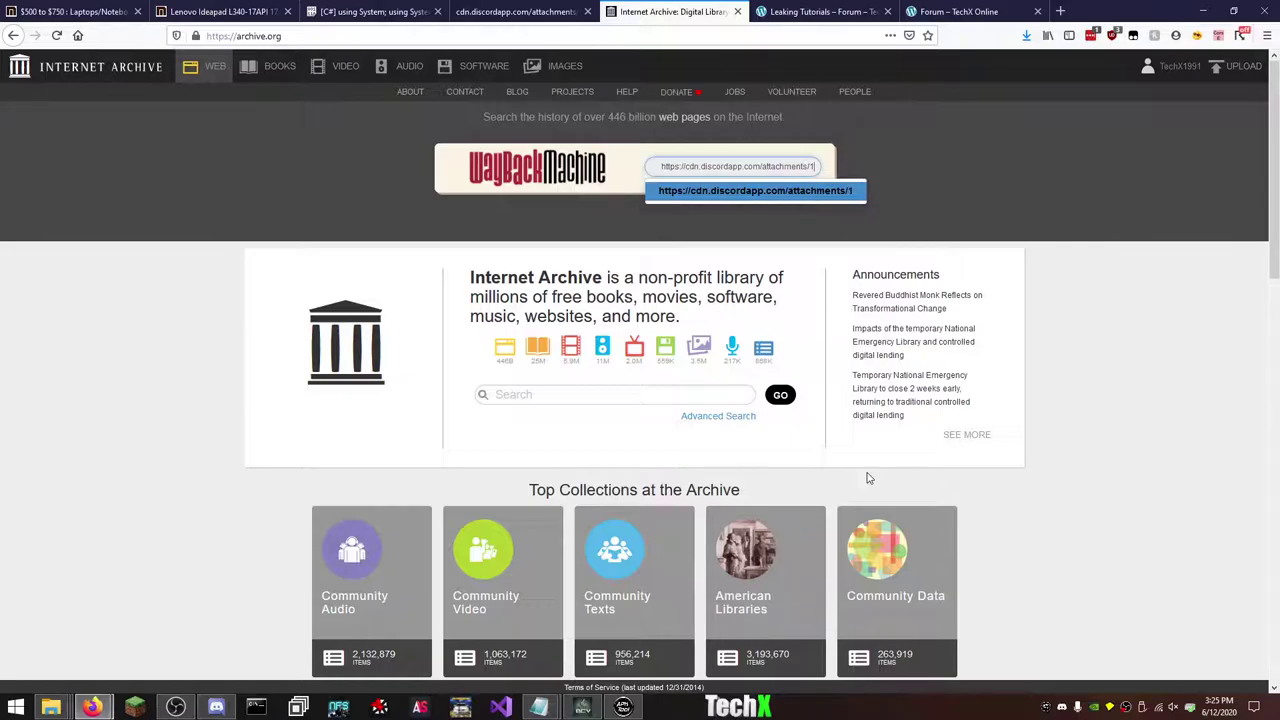
key("Return")
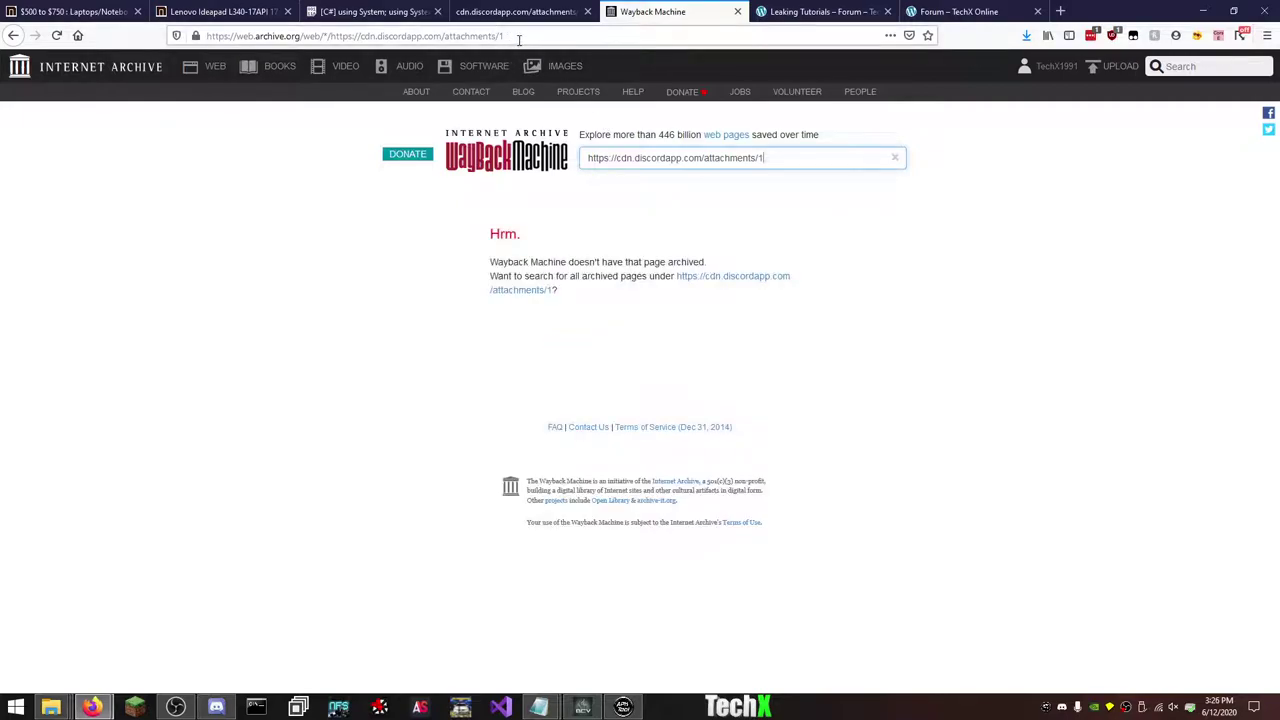
- Append * to the address to list all 10,231 captured attachments/1 URLs
left_click(520, 40)
left_click(537, 33)
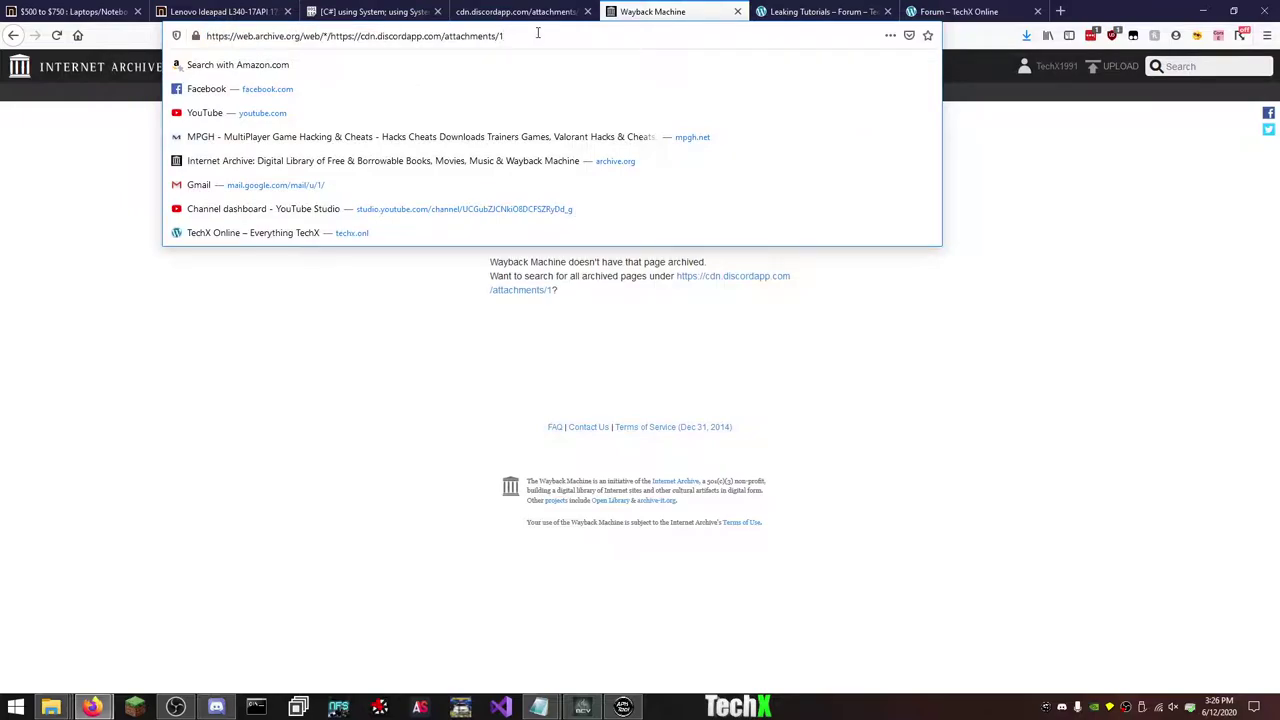
type("*")
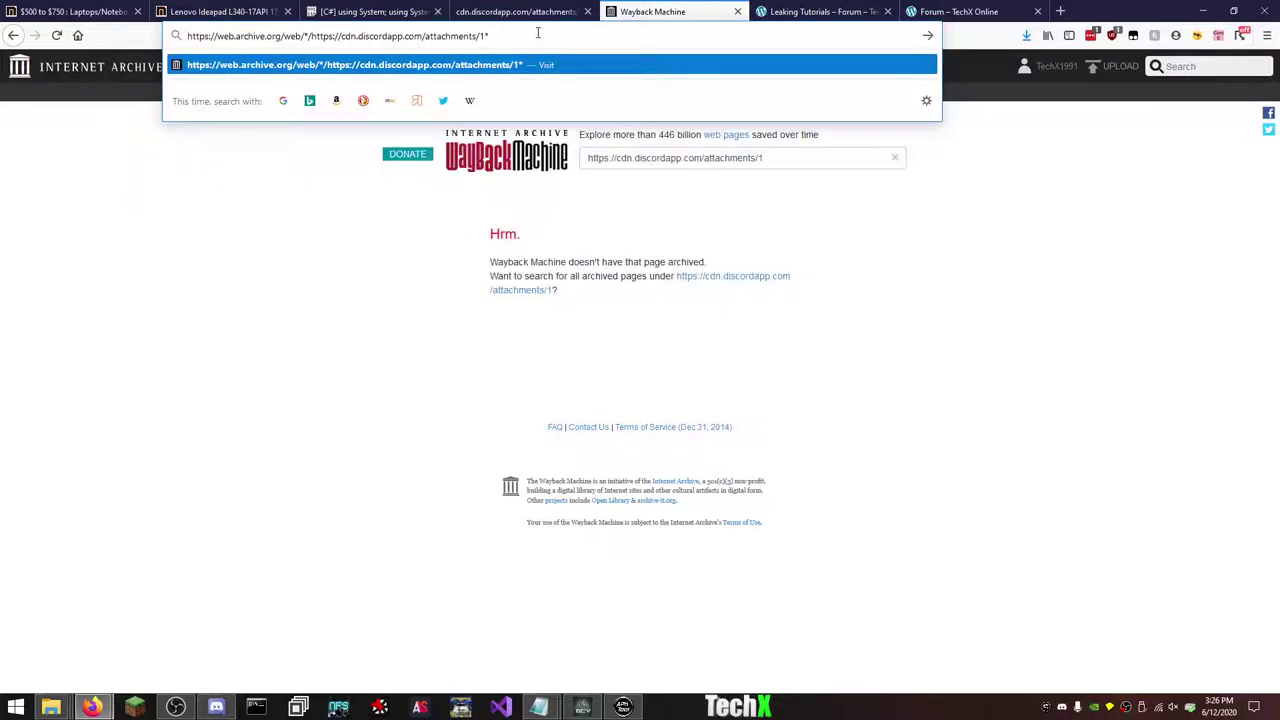
key("Return")
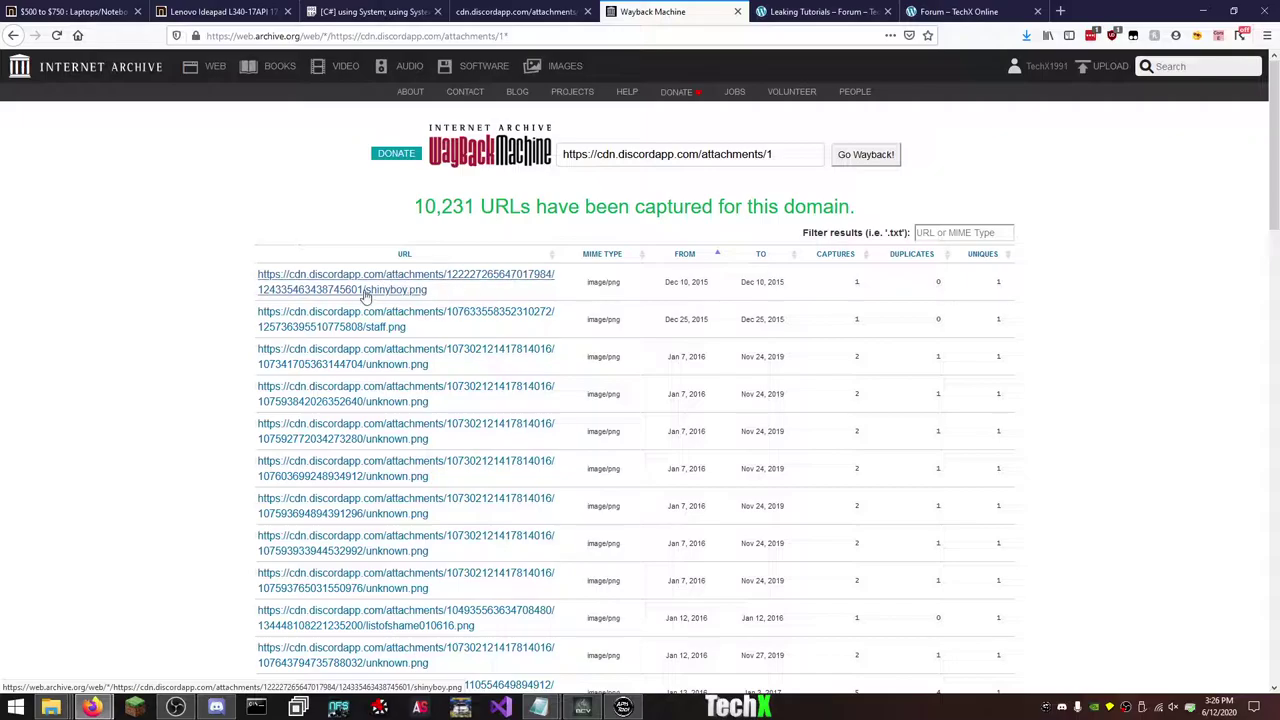
scroll(340, 357, "down", 5)
scroll(948, 143, "up", 5)
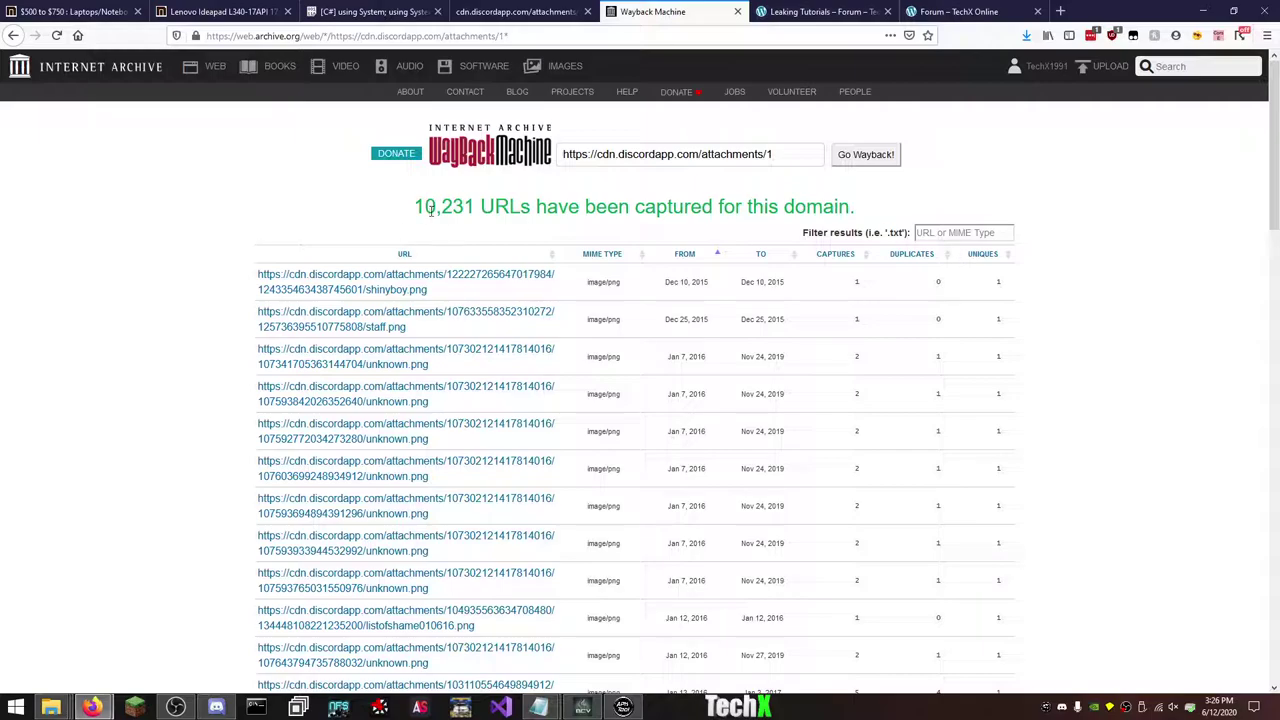
left_click(946, 232)
type("zip")
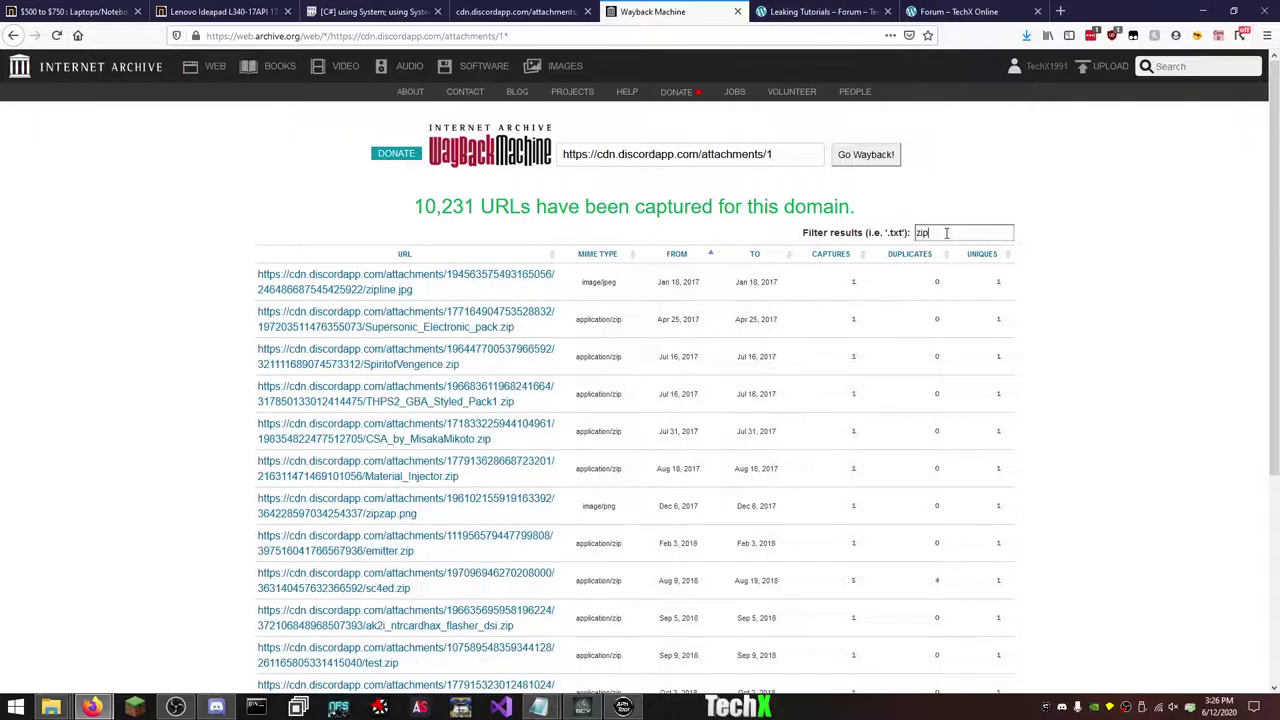
key("ctrl+a")
key("BackSpace")
type("rar")
key("ctrl+a")
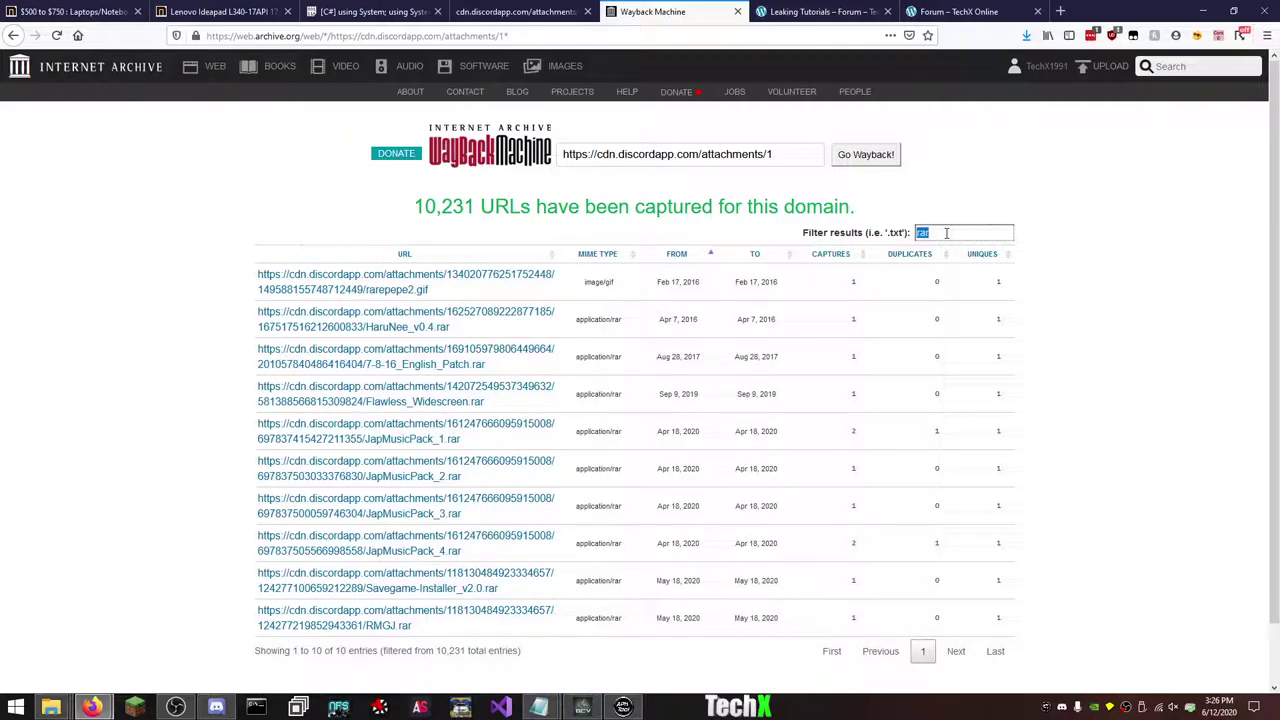
key("BackSpace")
type("7z")
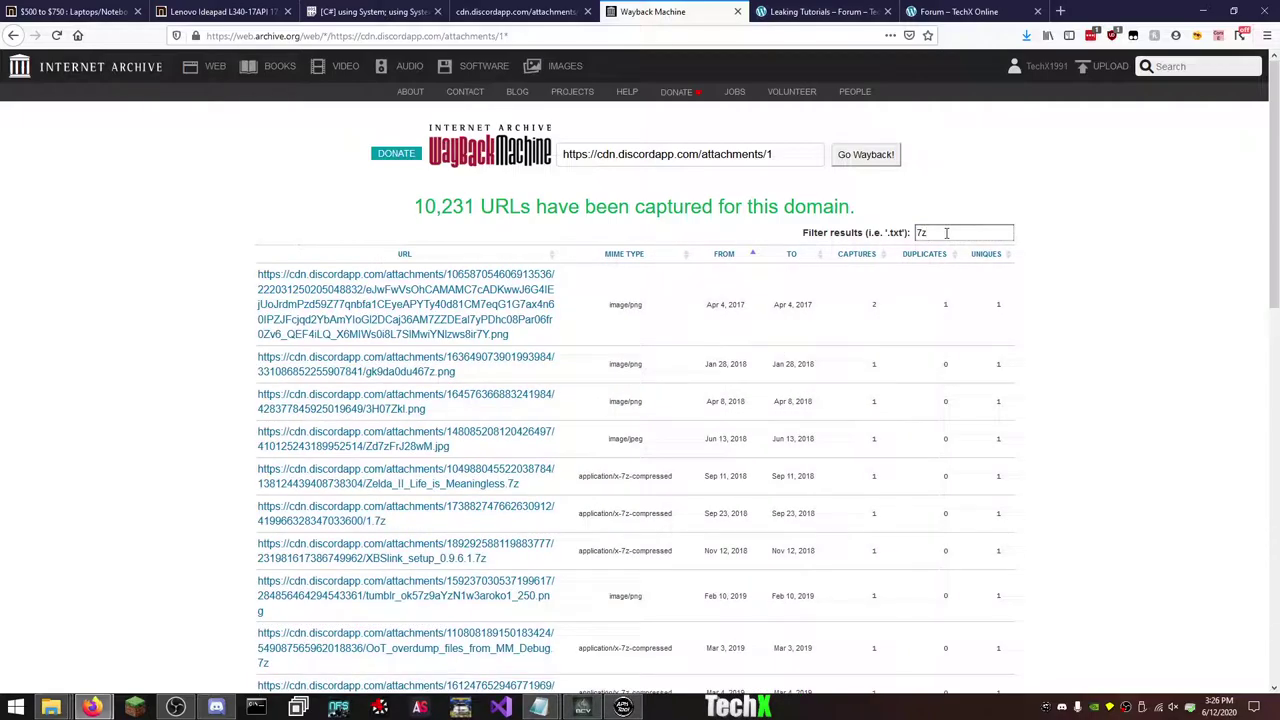
type("ip")
key("ctrl+a")
key("Home")
key("shift+End")
type("png")
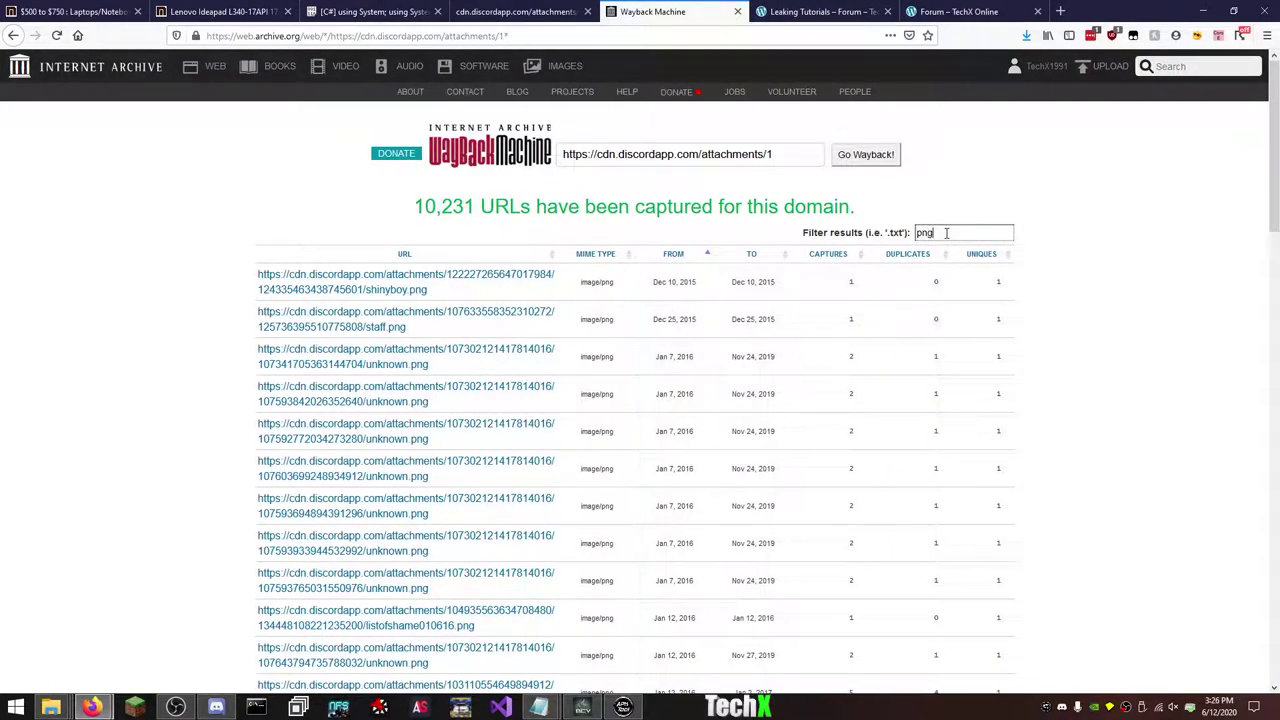
key("ctrl+a")
type("shiny")
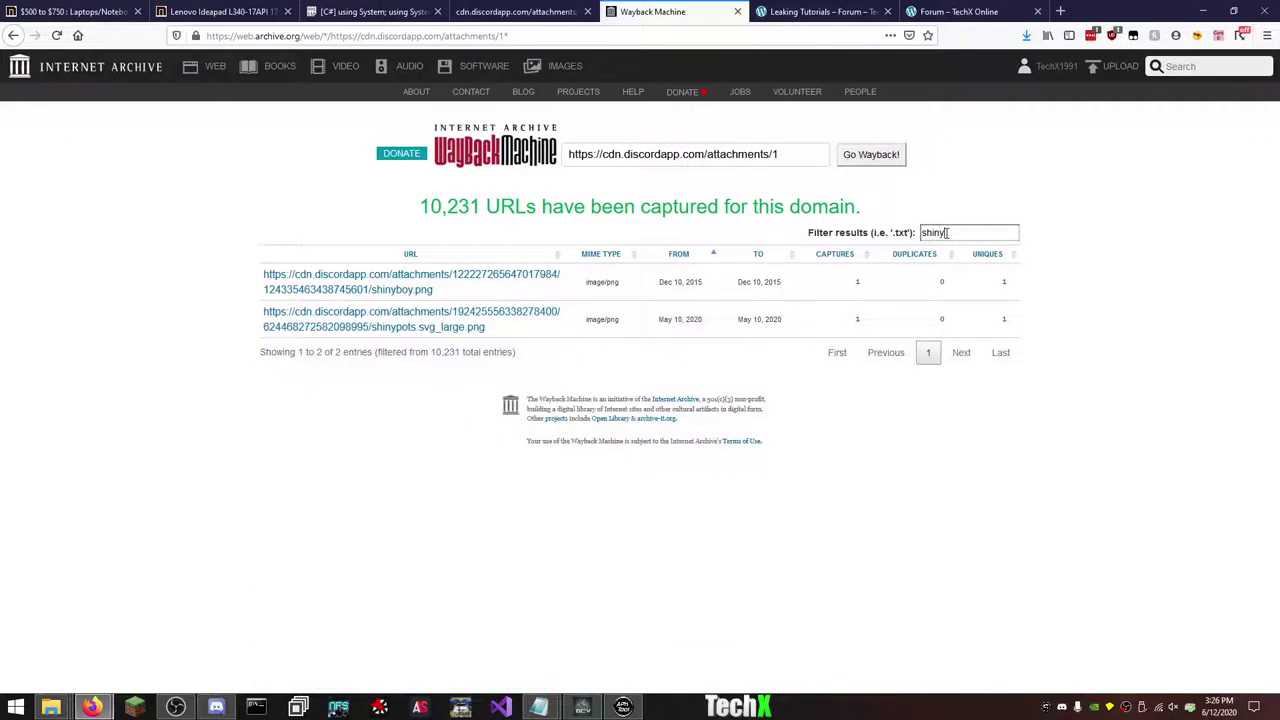
key("ctrl+a")
key("BackSpace")
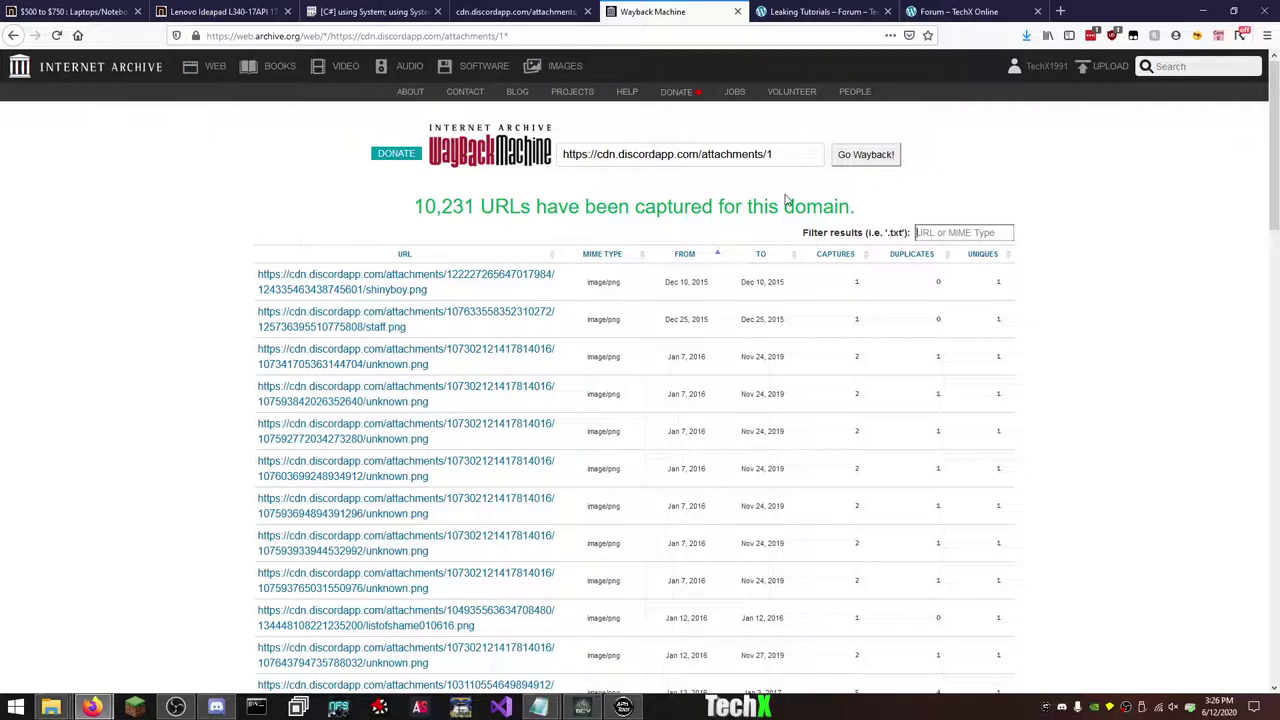
- Change the looked-up URL's trailing 1 to 2 and look up attachments/2 captures
left_click(787, 154)
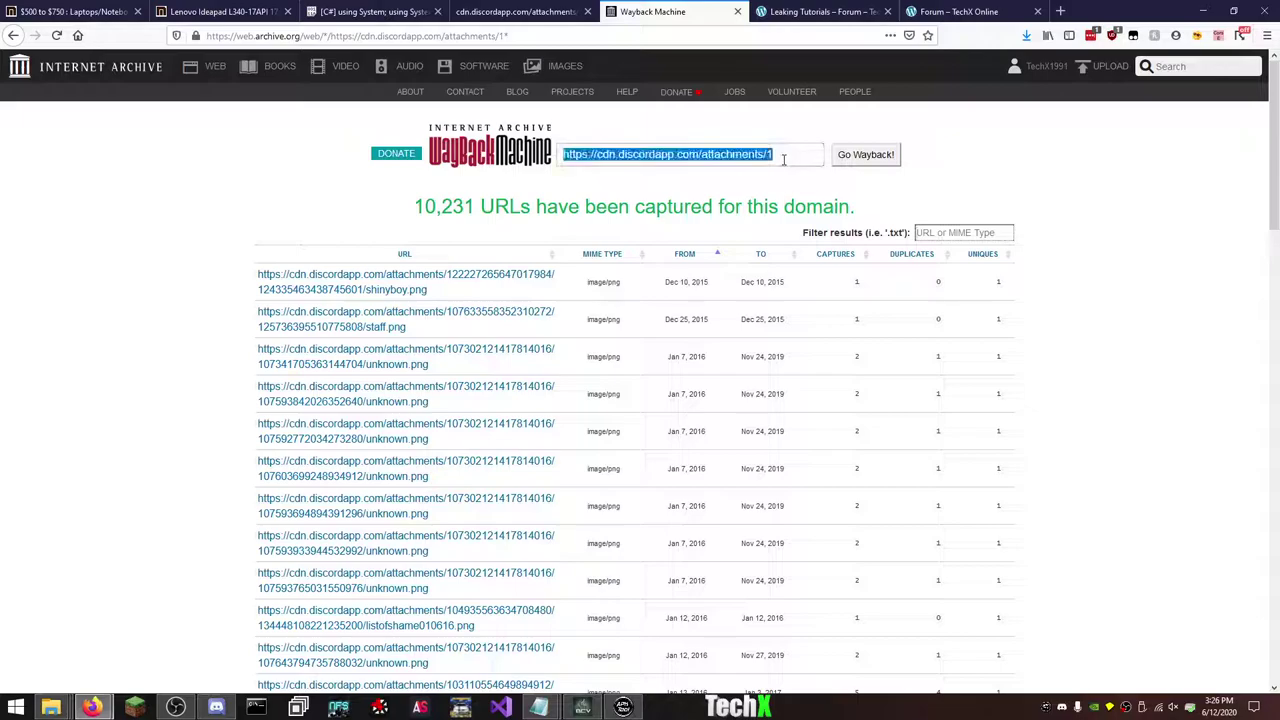
left_click(787, 154)
double_click(770, 154)
type("2")
key("Return")
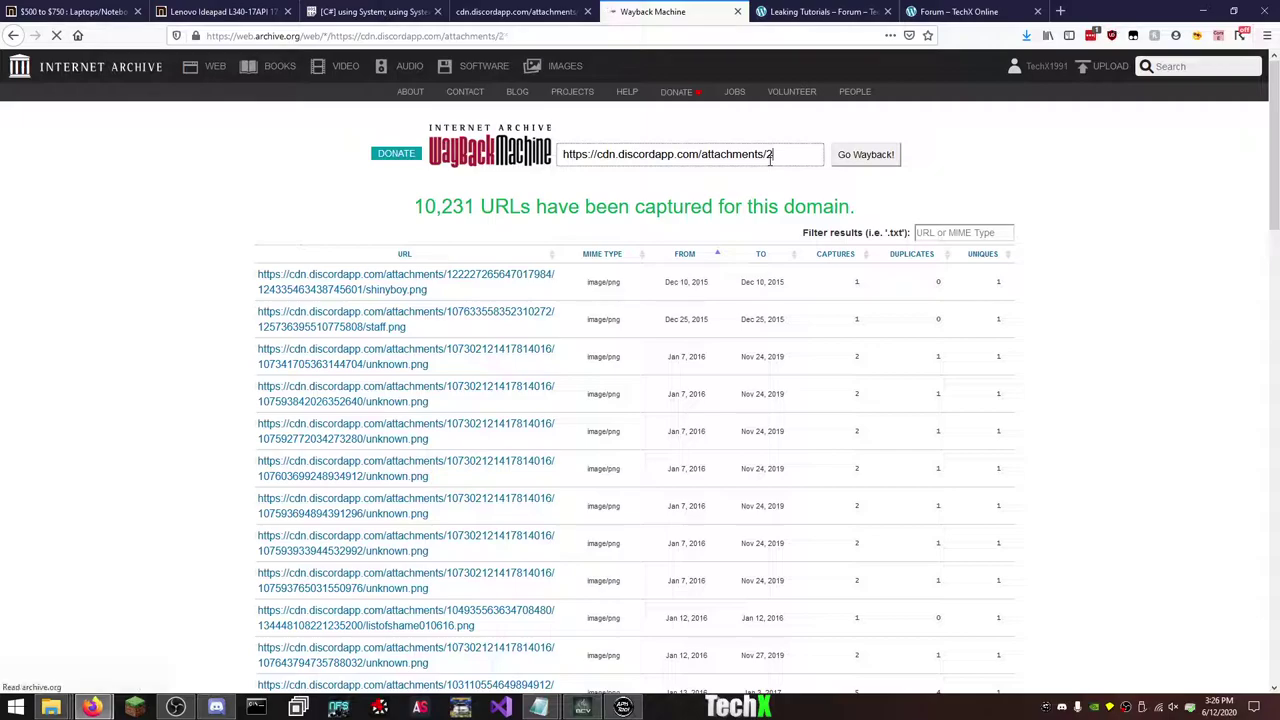
- Load the wildcard listing of 82,807 captured URLs under attachments/2
left_click(593, 40)
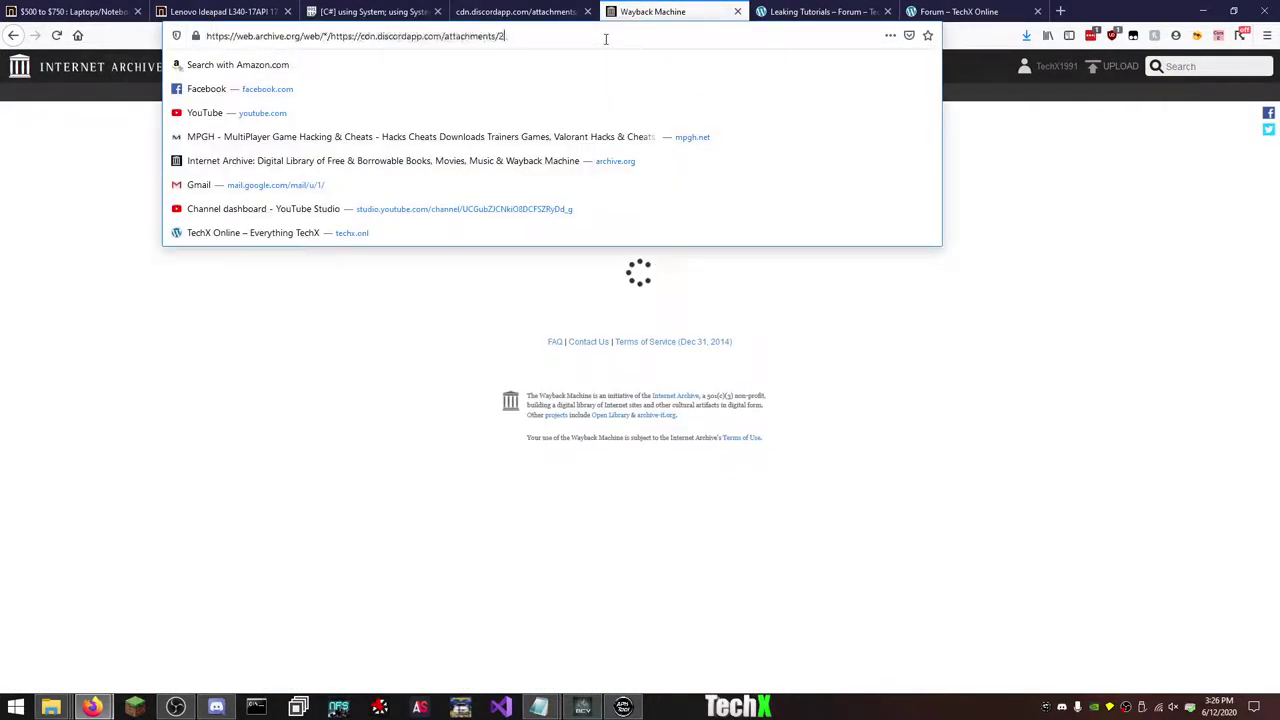
key("Return")
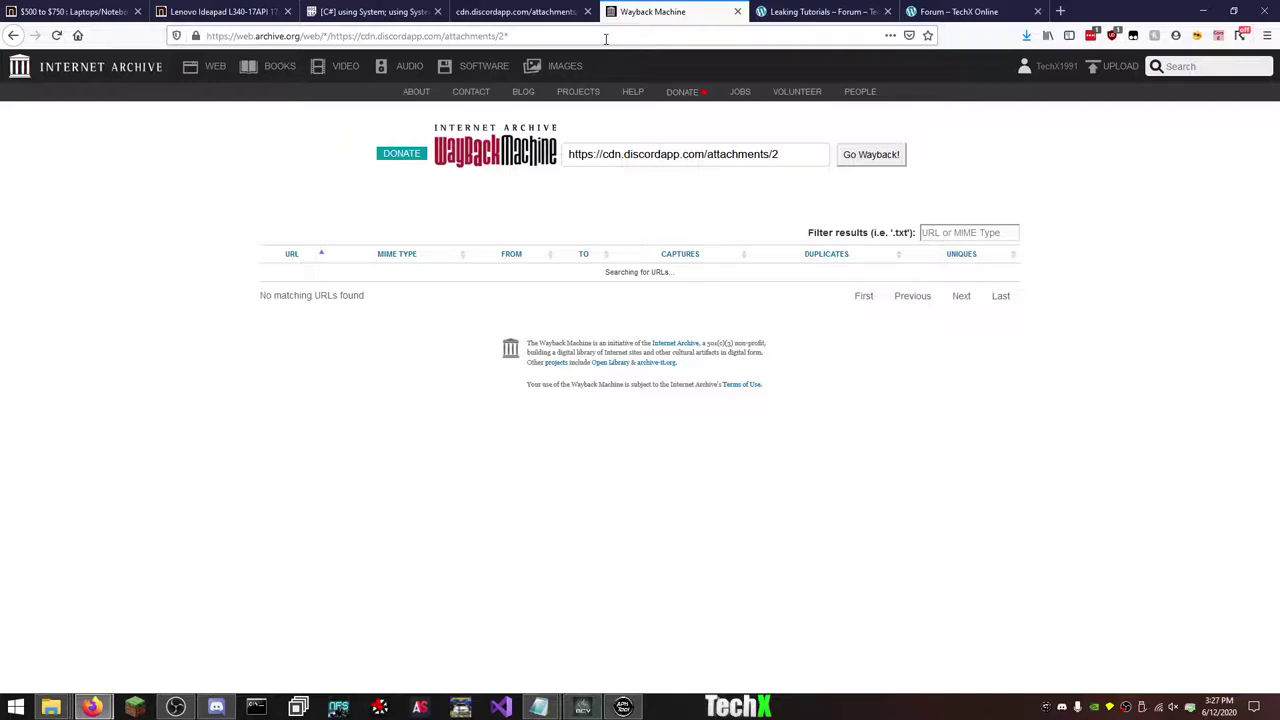
left_click(589, 157)
key("ctrl+a")
left_click(551, 172)
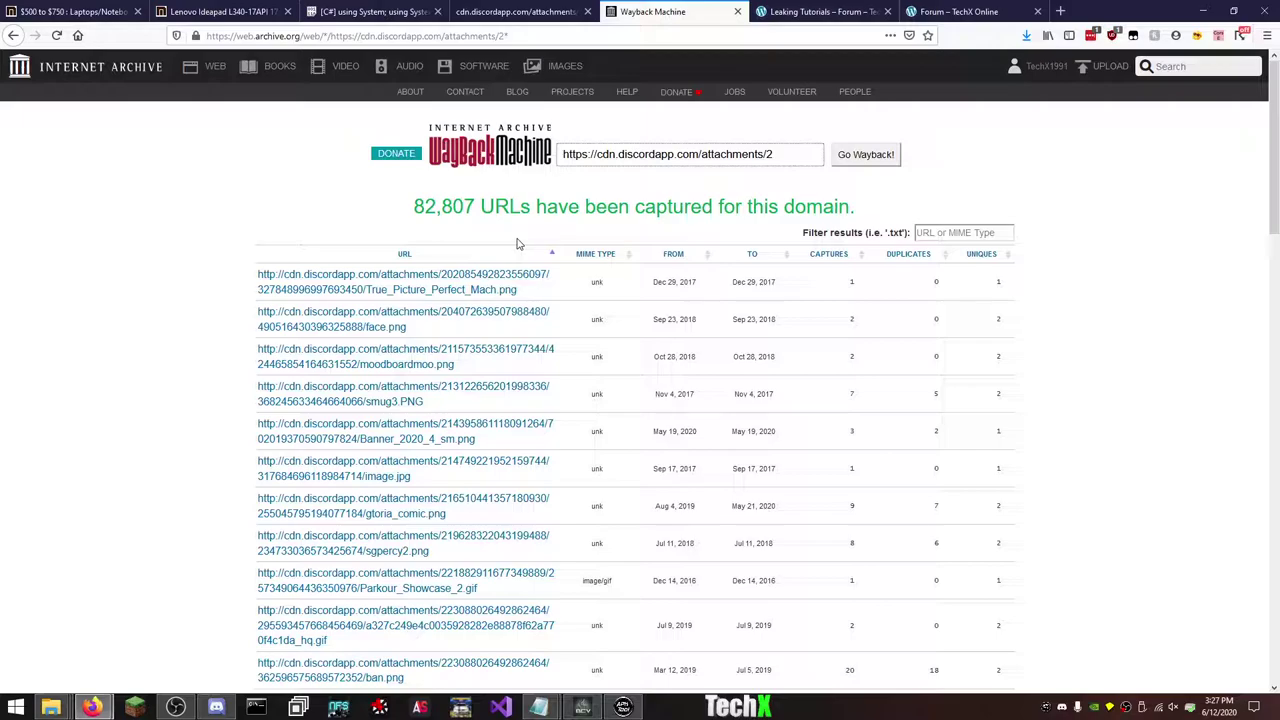
- Filter the attachments/2 list for zip and open Overly_Spicy_Chicken_Nugget.zip's captures in a new tab
left_click(950, 232)
type("zip")
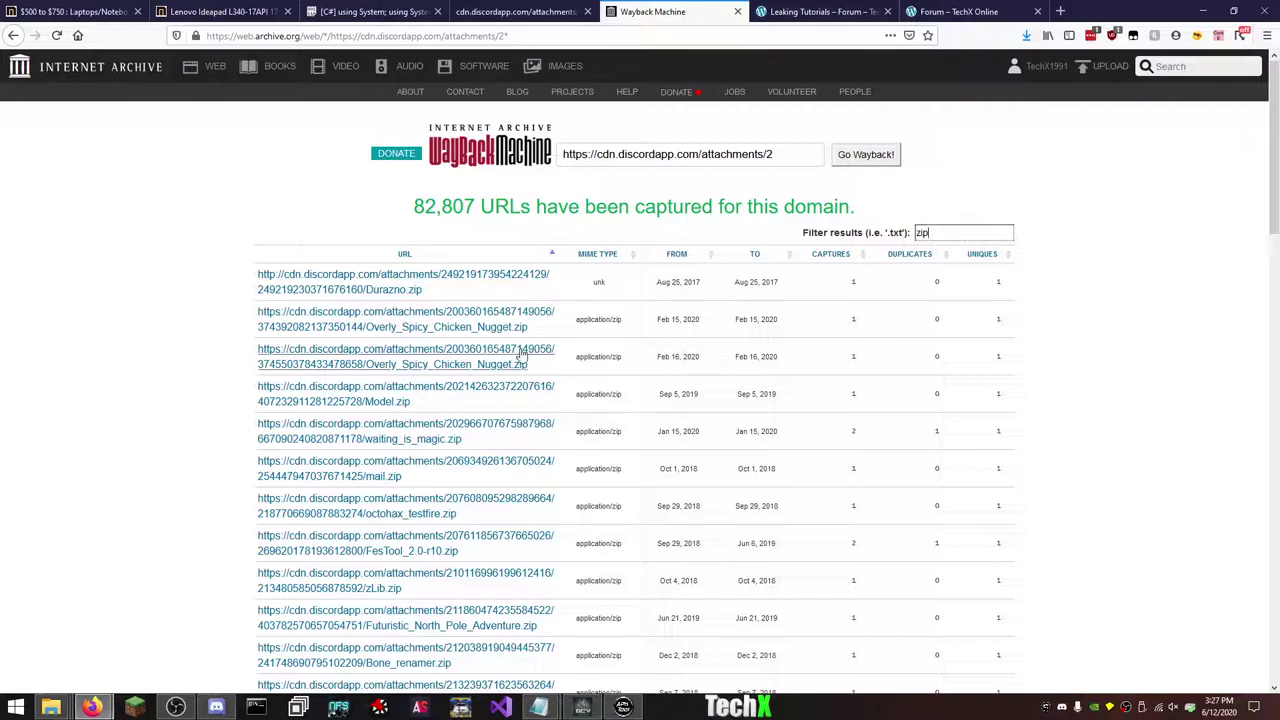
middle_click(476, 335)
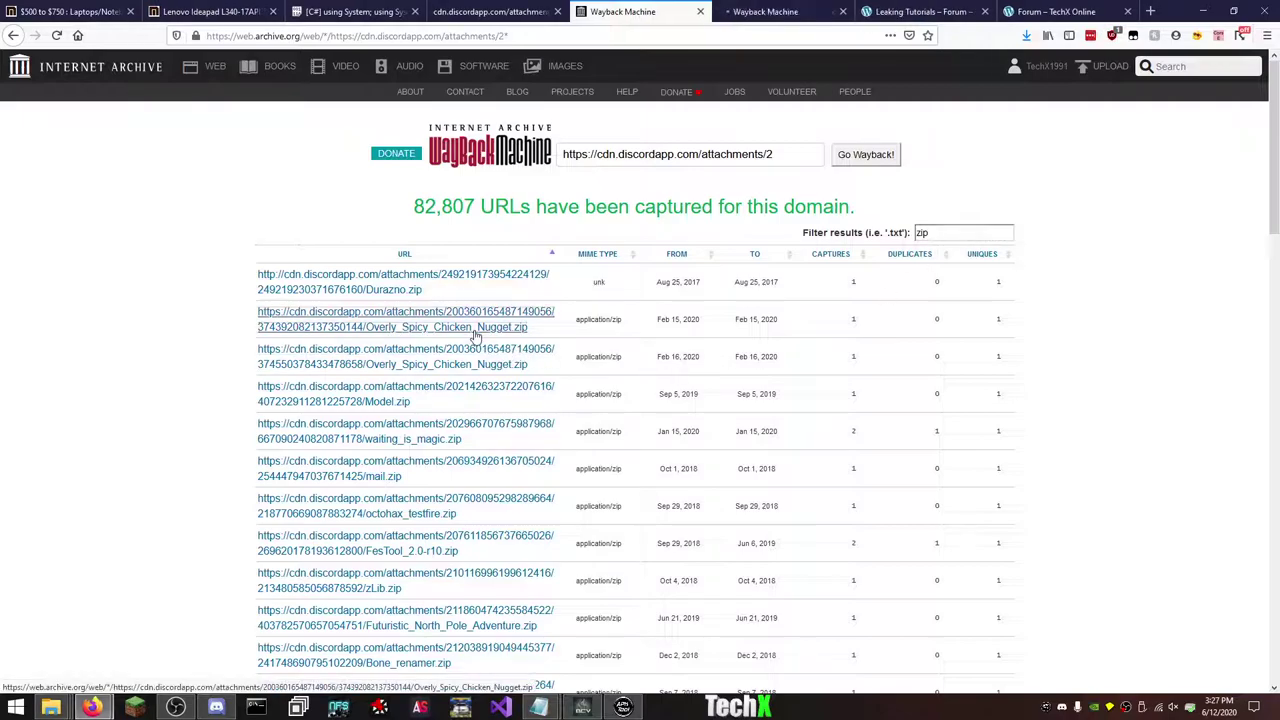
left_click(744, 10)
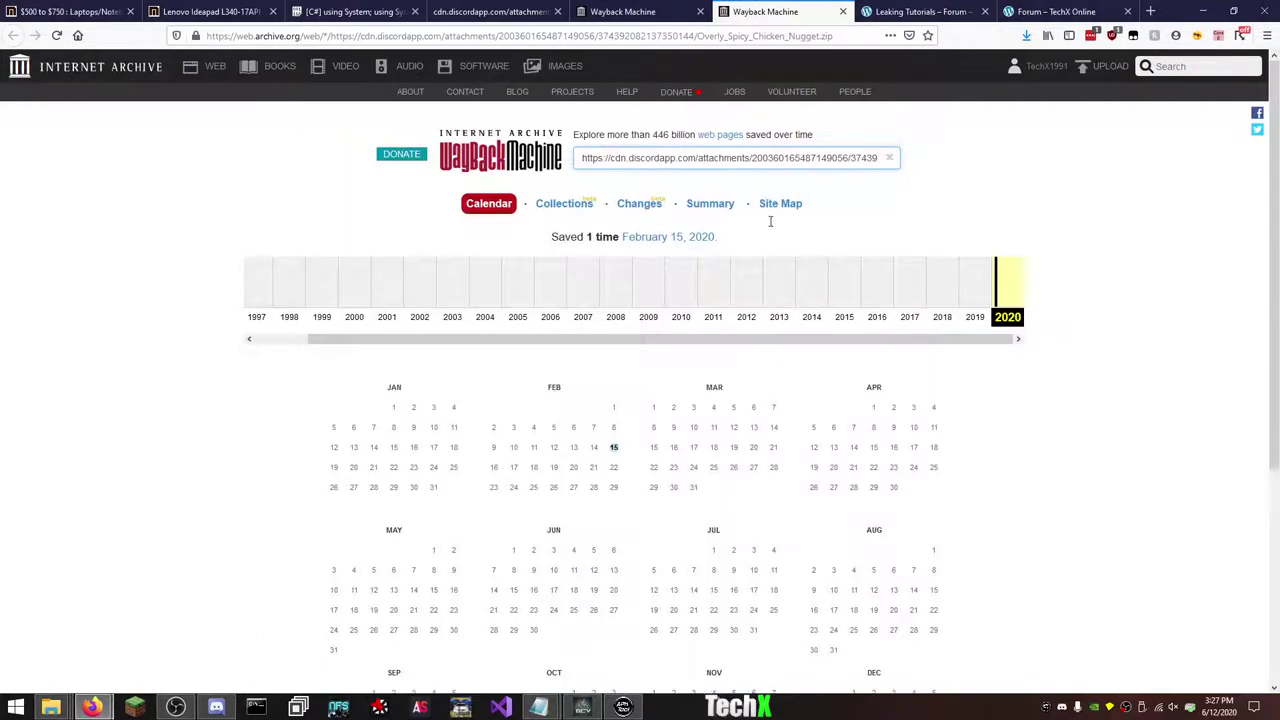
- Download the February 15, 2020 snapshot of the zip and open the downloaded archive
mouse_move(612, 447)
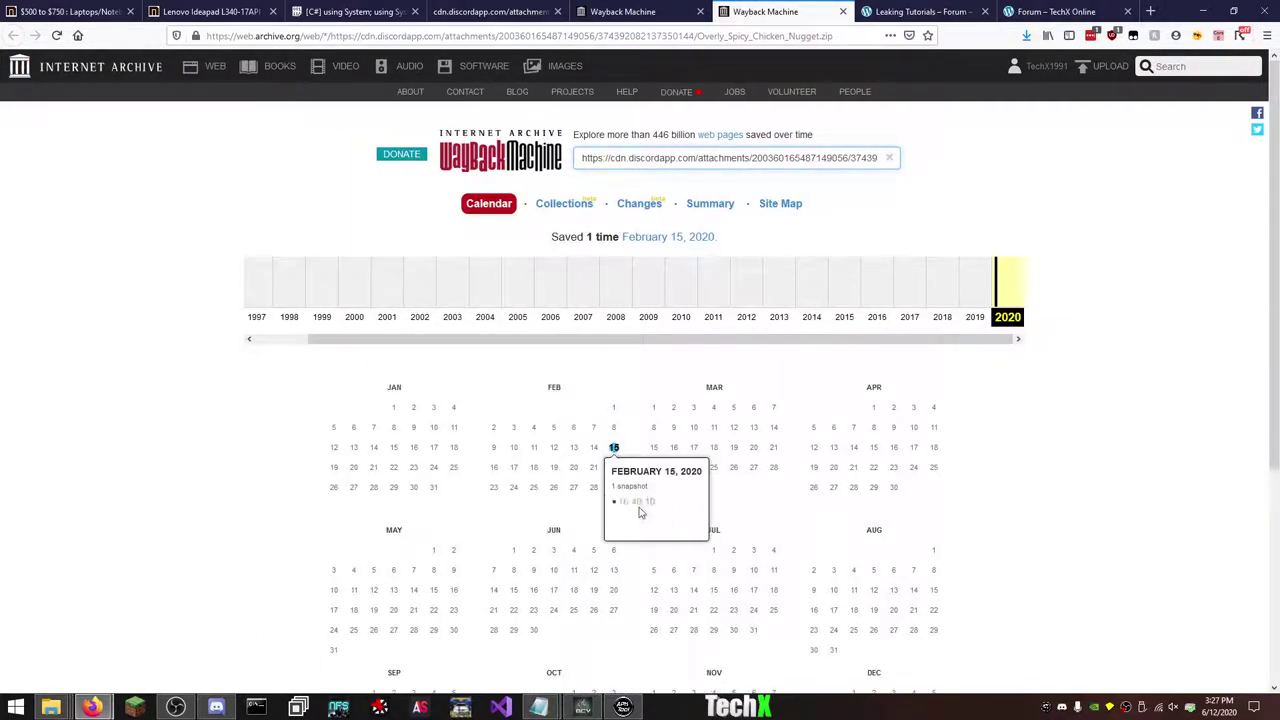
left_click(638, 504)
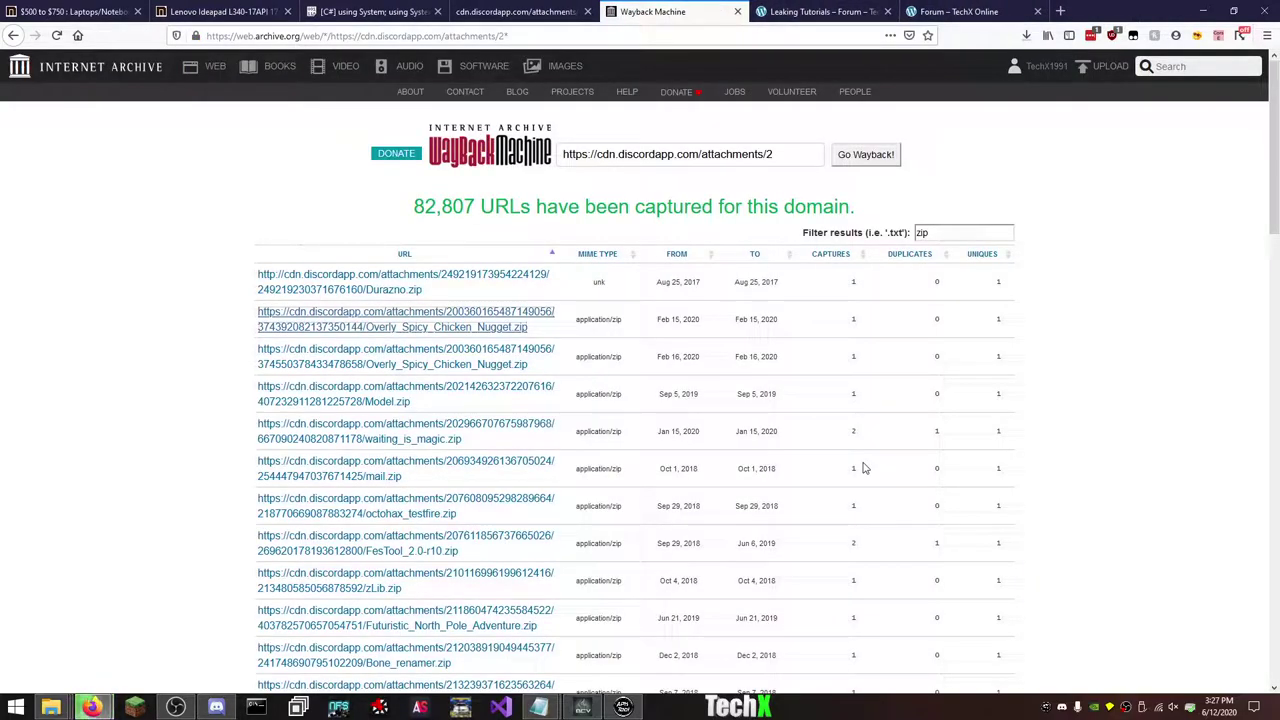
left_click(1026, 35)
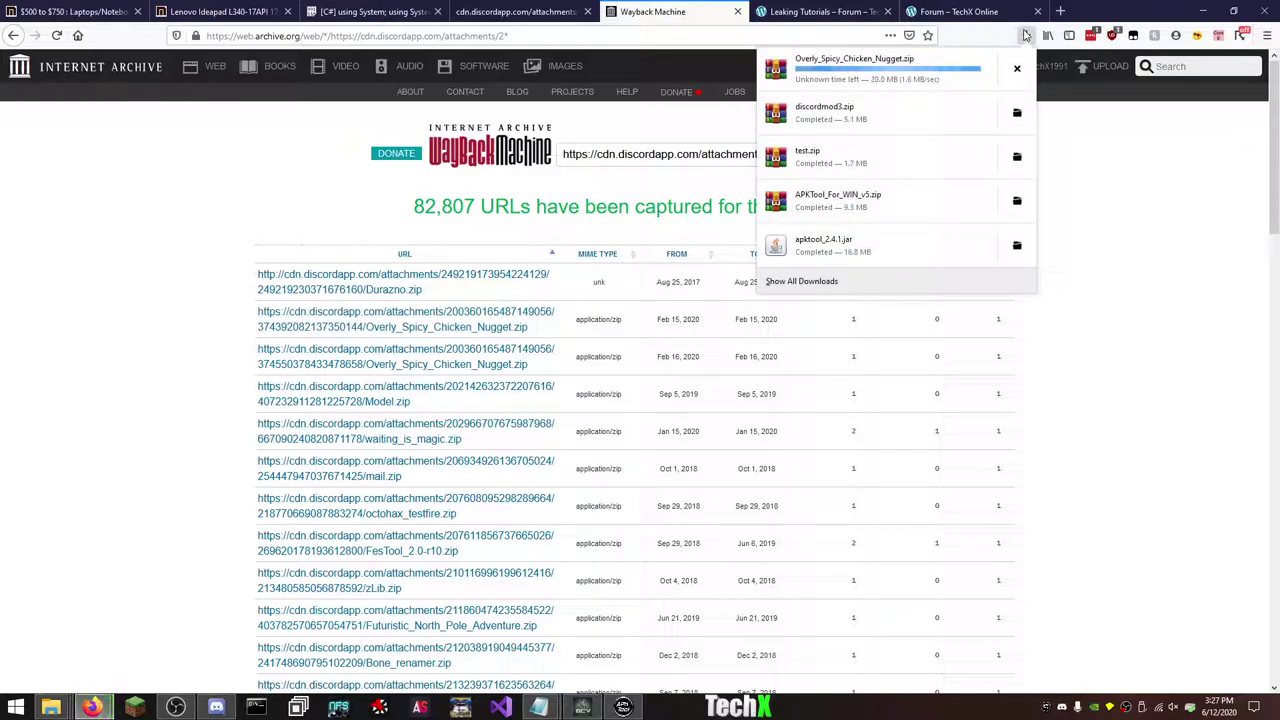
left_click(955, 65)
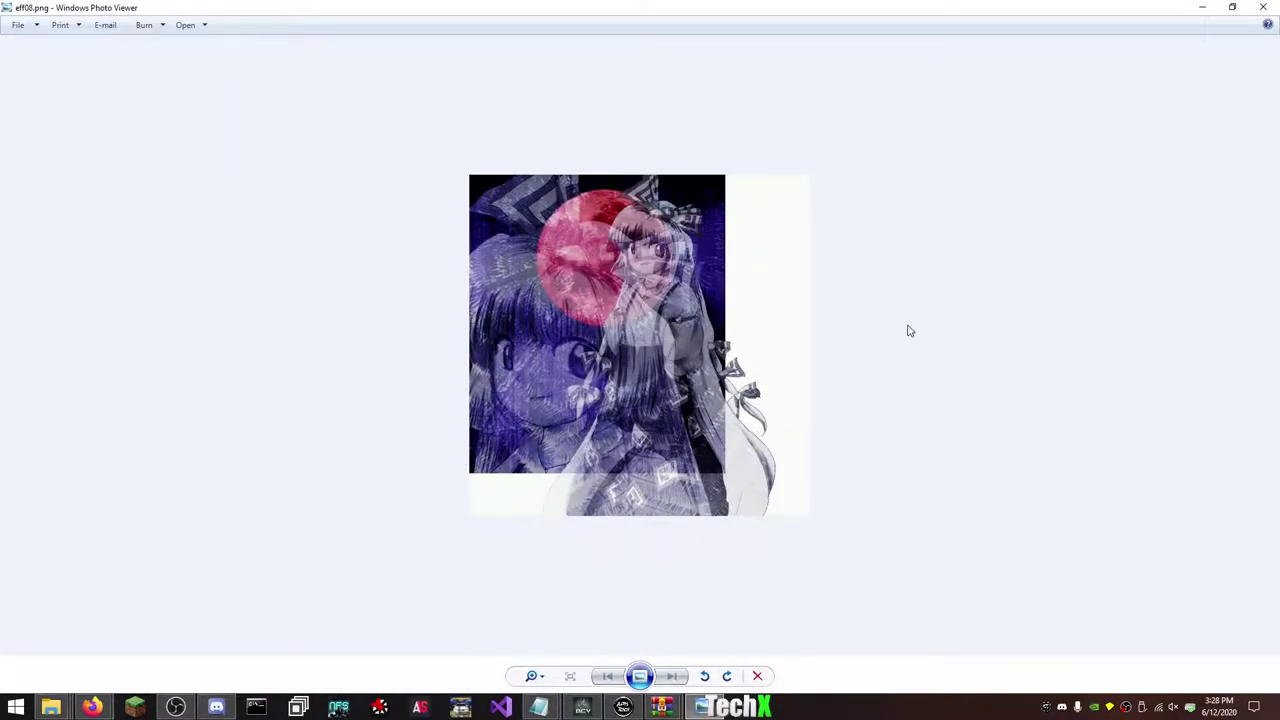
- Close Windows Photo Viewer showing eff08.png
left_click(1263, 7)
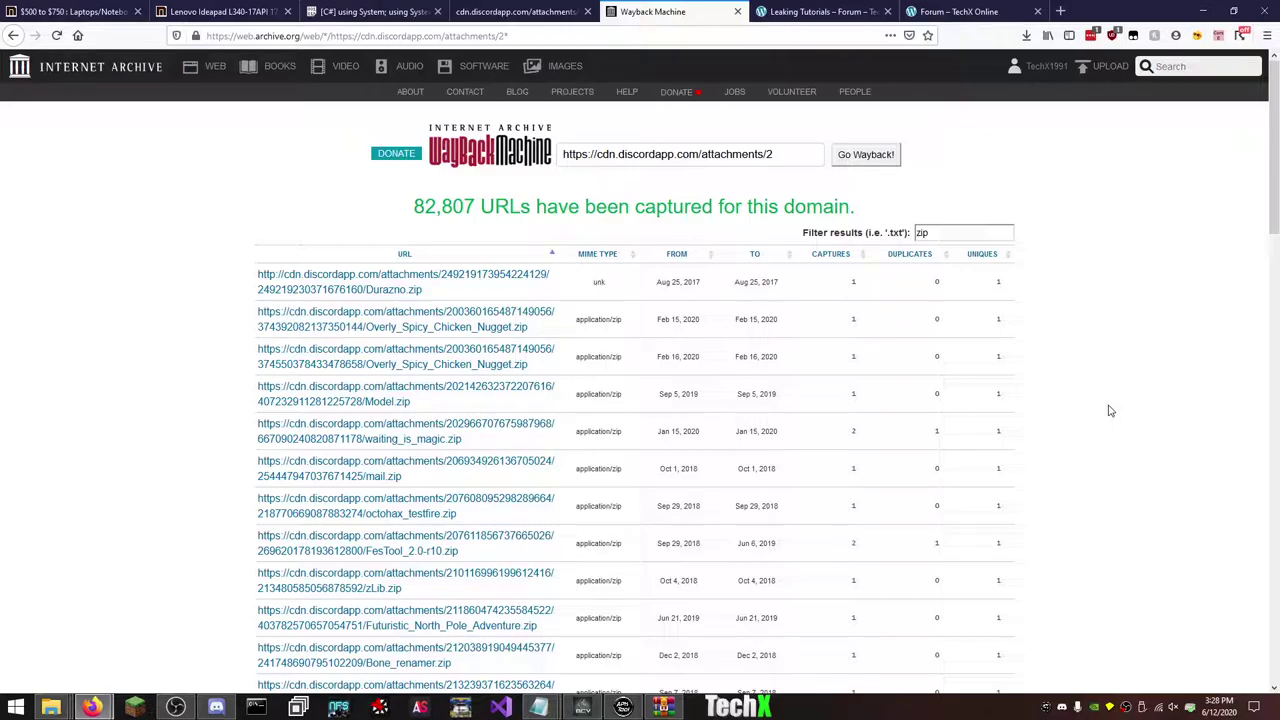
- Open mail.zip's capture calendar, go to its October 1, 2018 direct download, and open the 17.5 KB archive
middle_click(366, 484)
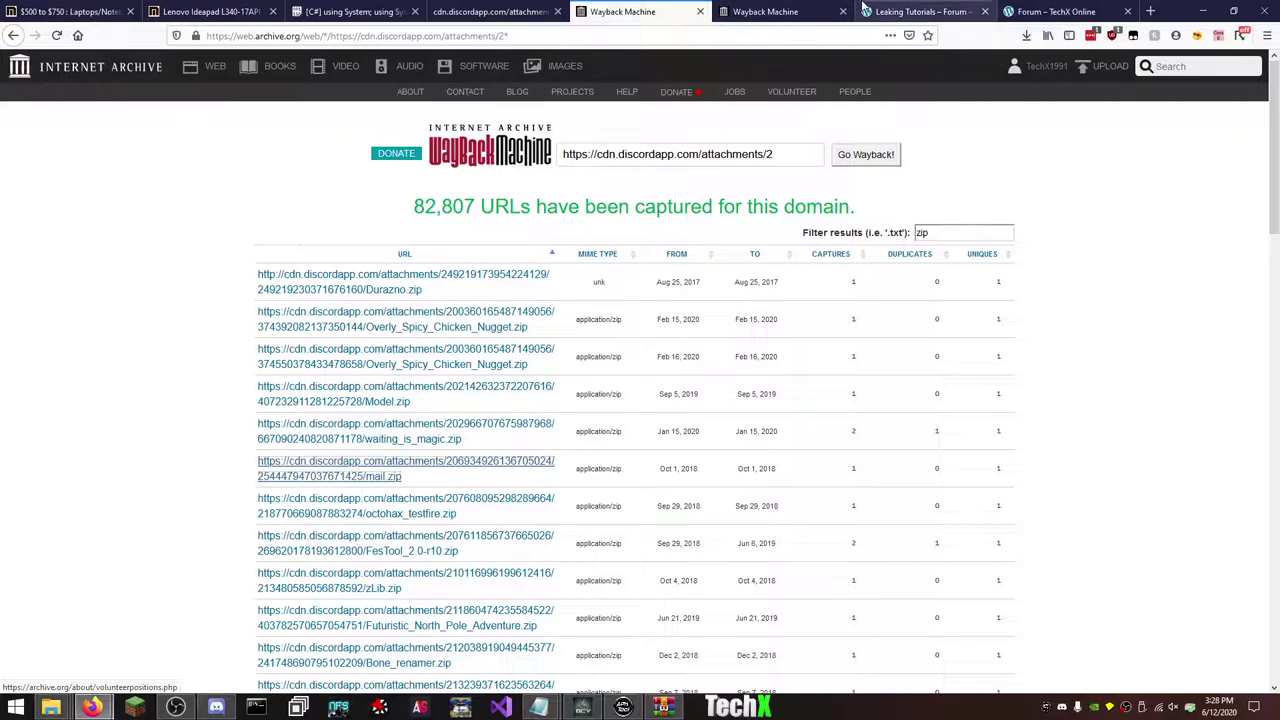
left_click(790, 11)
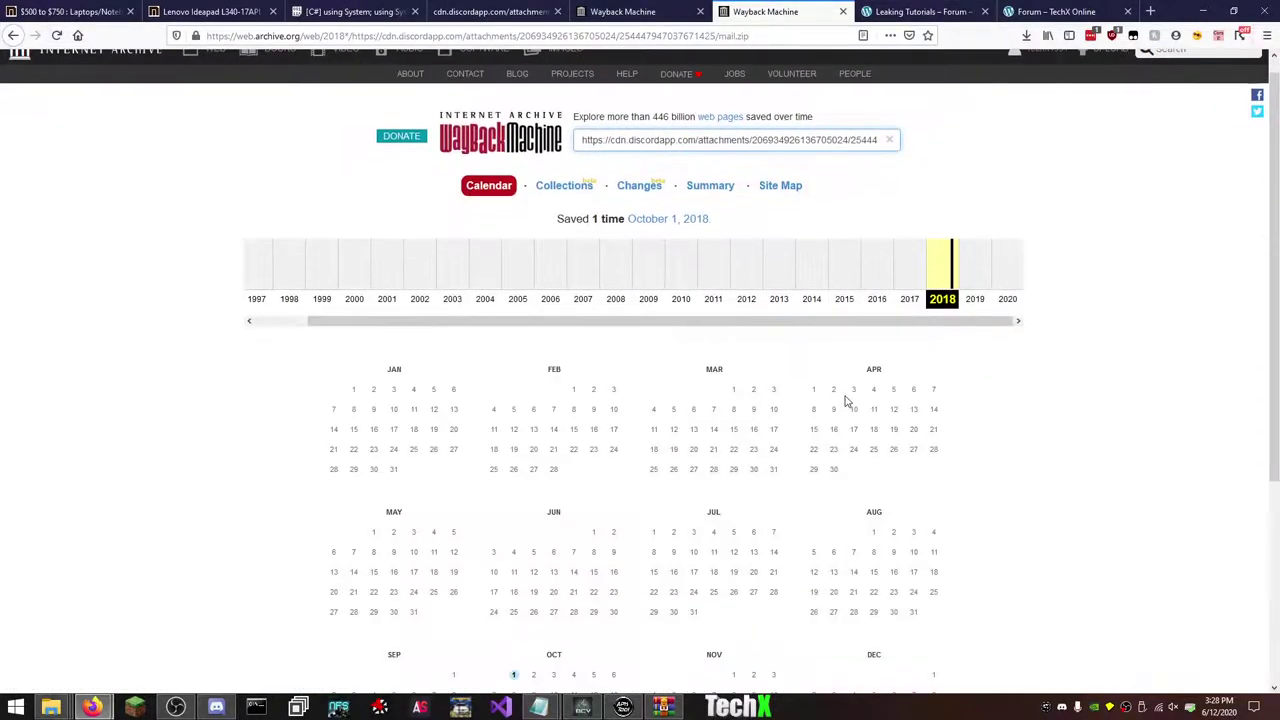
scroll(846, 400, "down", 4)
mouse_move(513, 470)
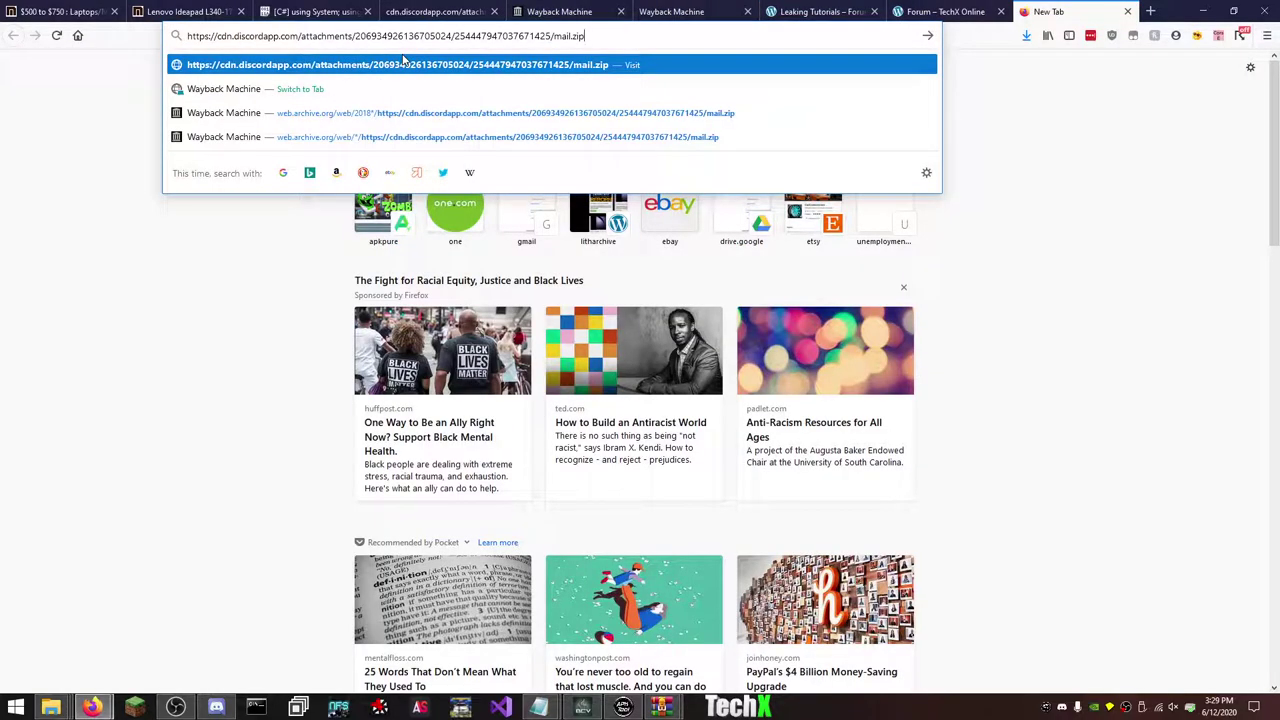
key("Return")
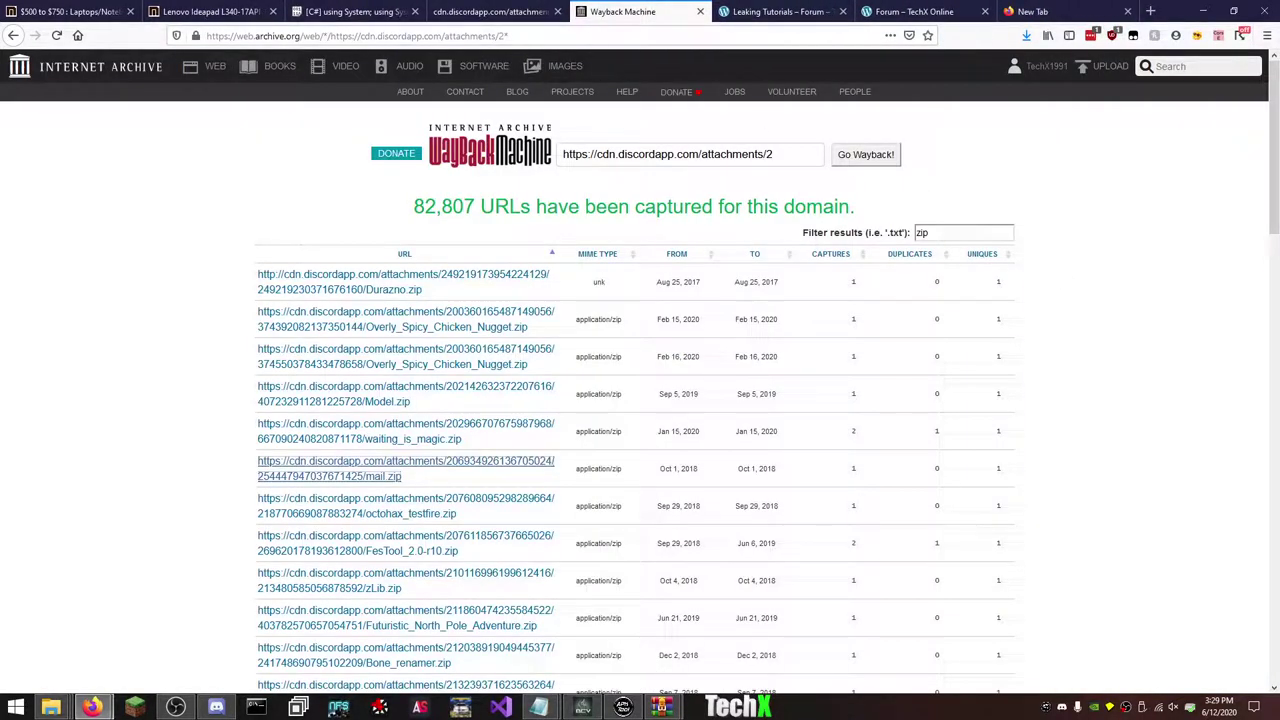
key("Escape")
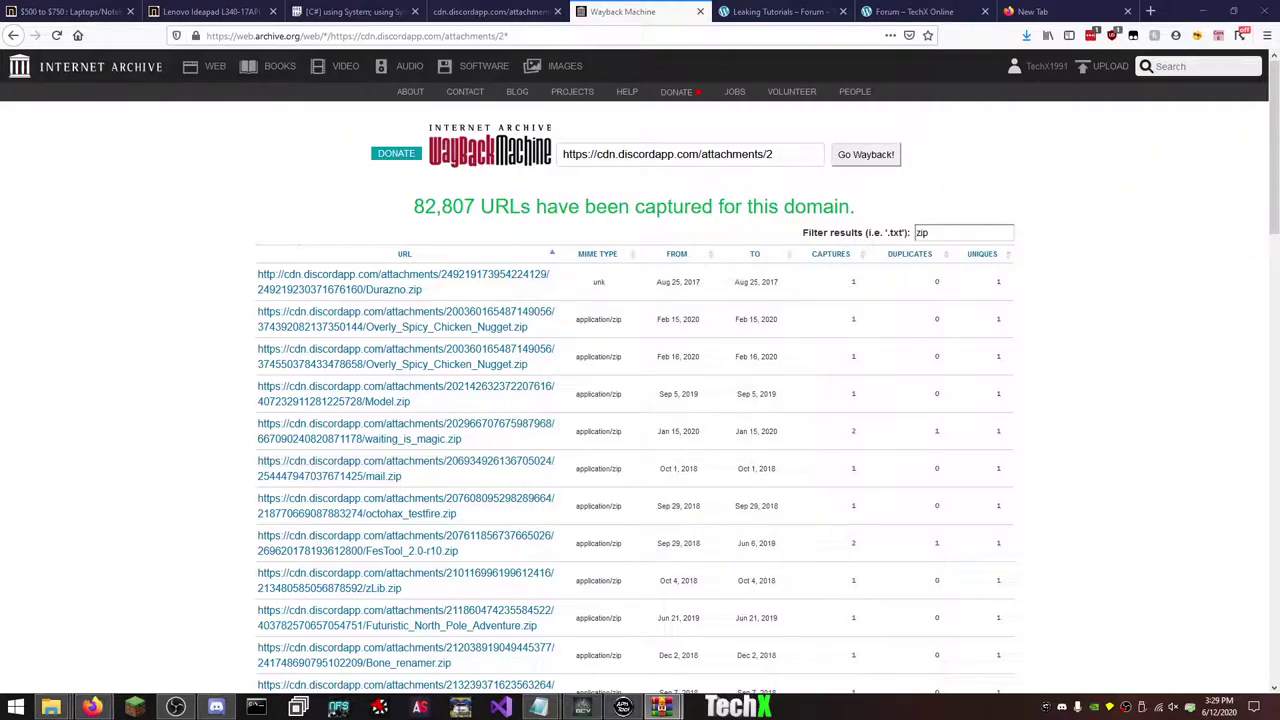
- Load the virustotal site in the empty new tab
left_click(1040, 11)
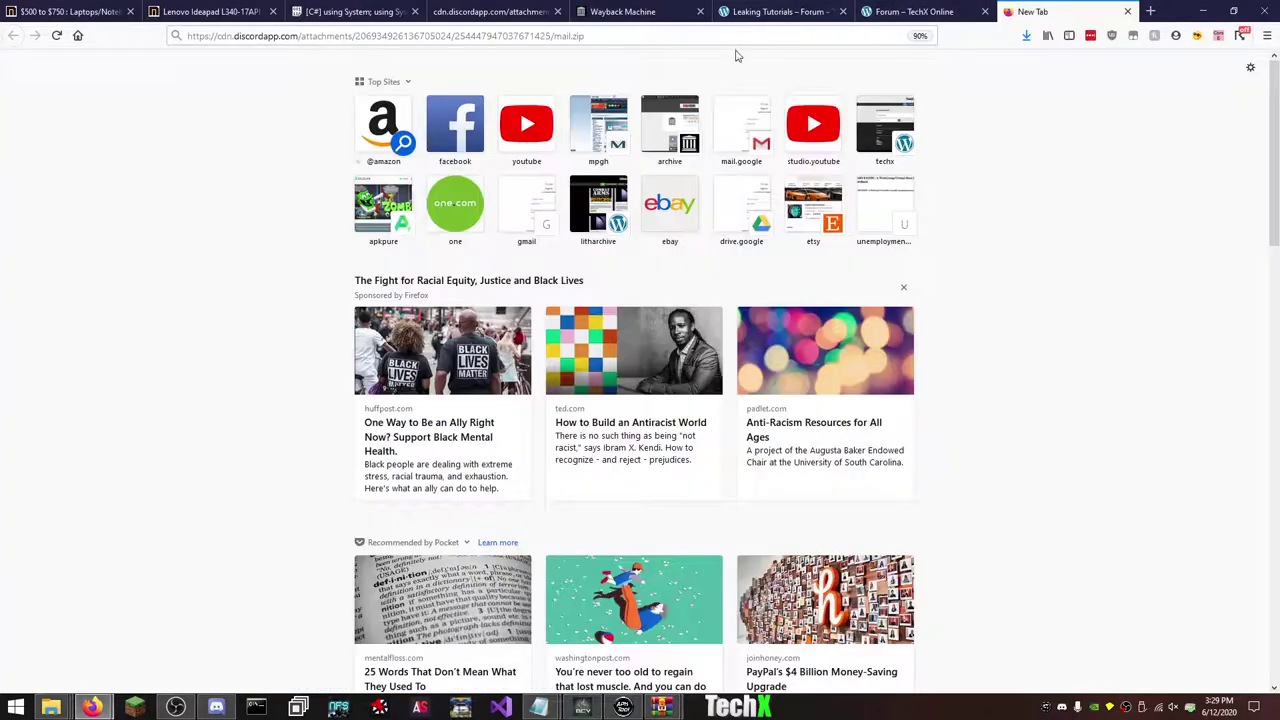
left_click(753, 31)
type("virustotal.com/")
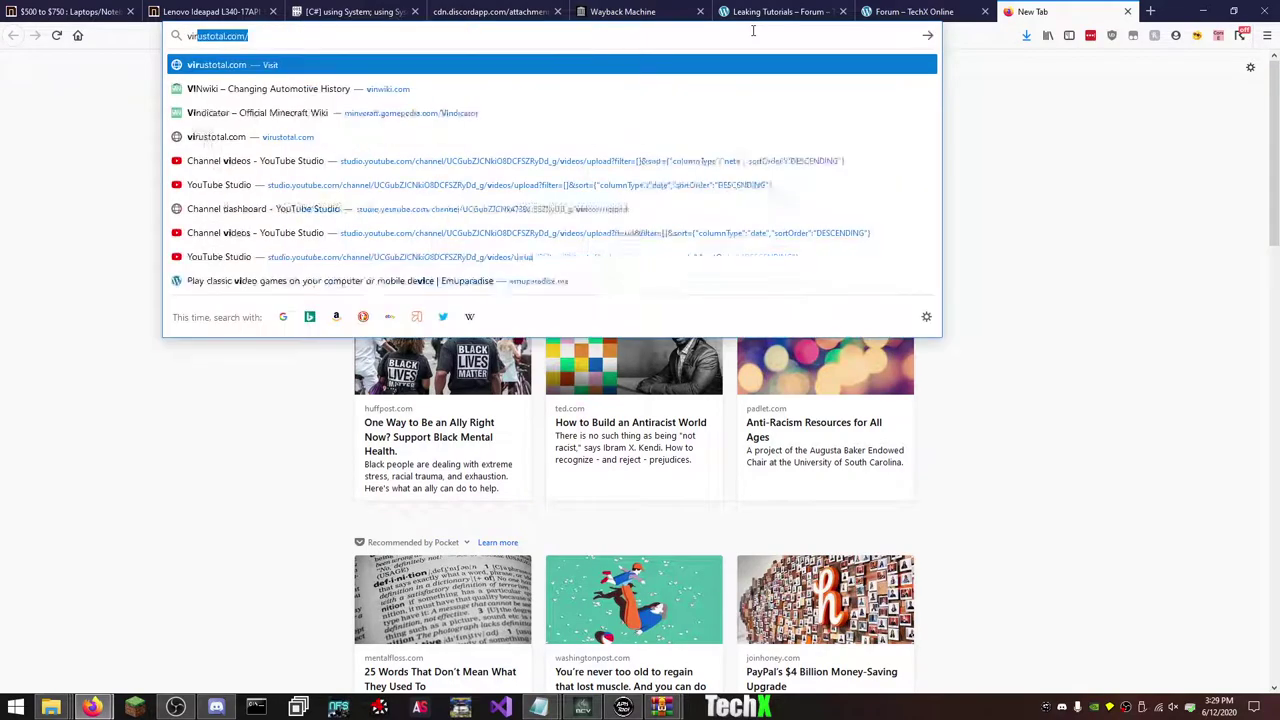
key("Return")
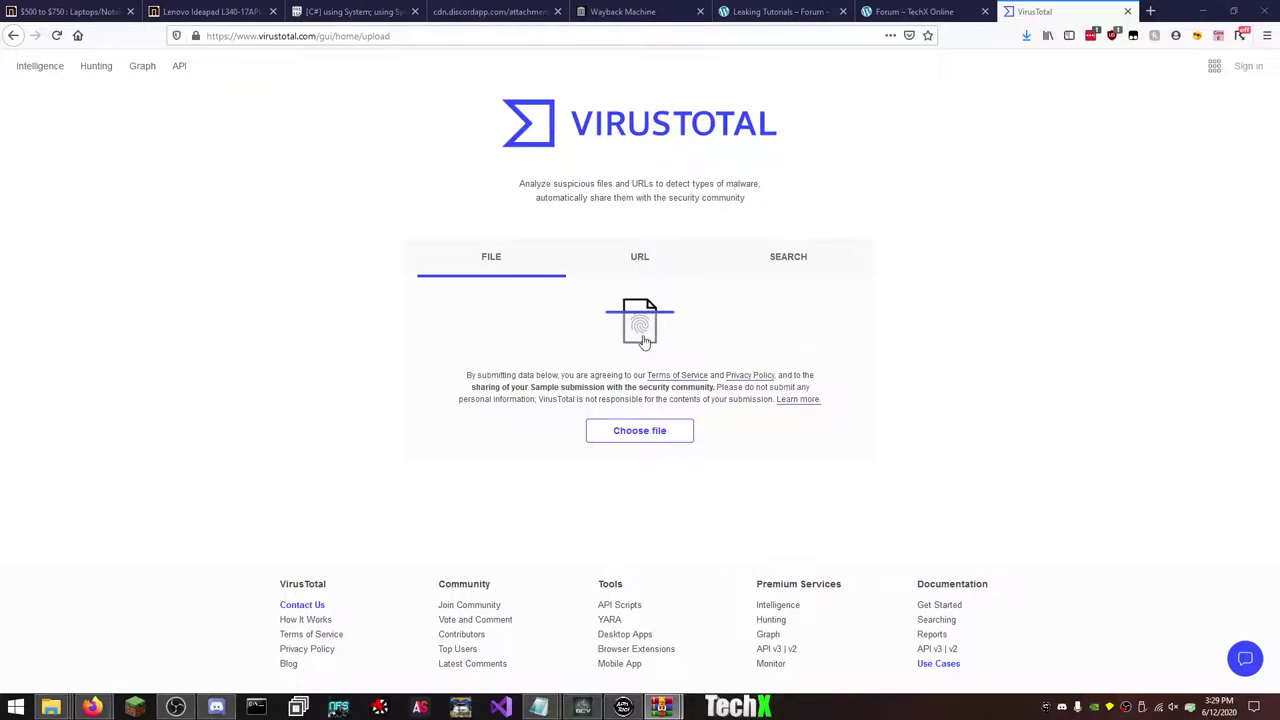
- Paste mail.exe into J:\MODDING and drop it onto VirusTotal's upload area
mouse_move(50, 707)
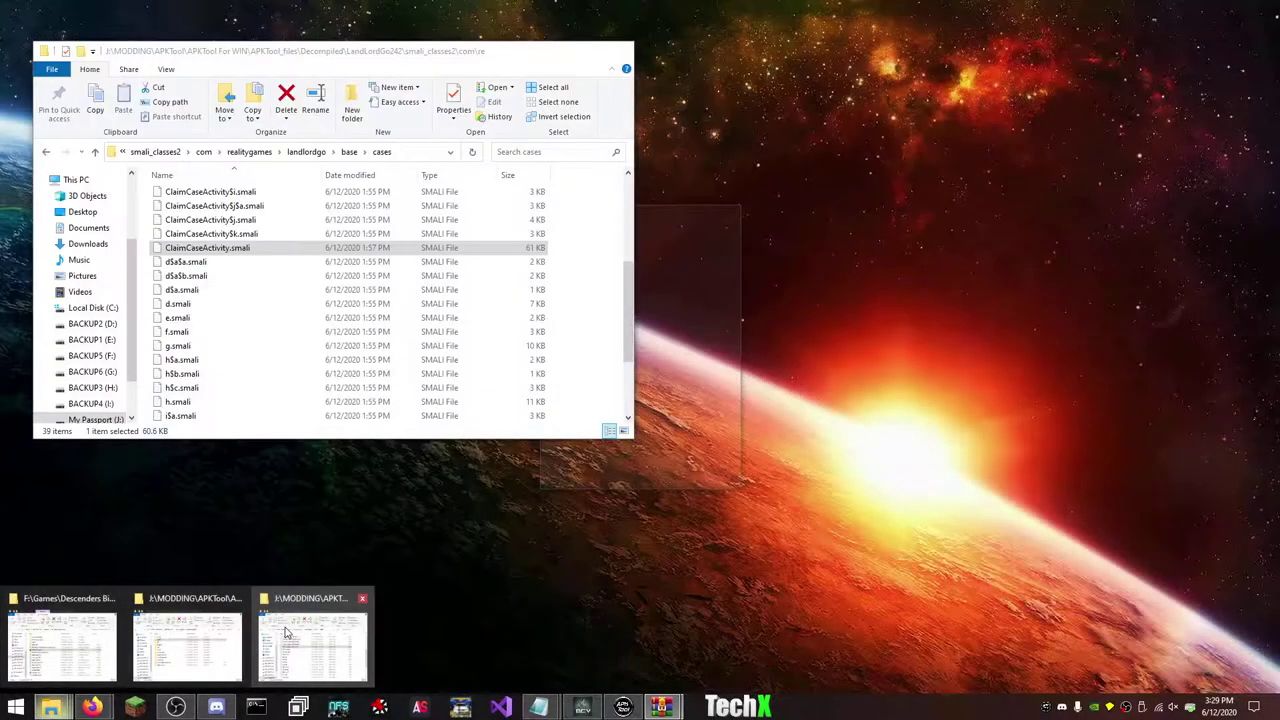
left_click(288, 634)
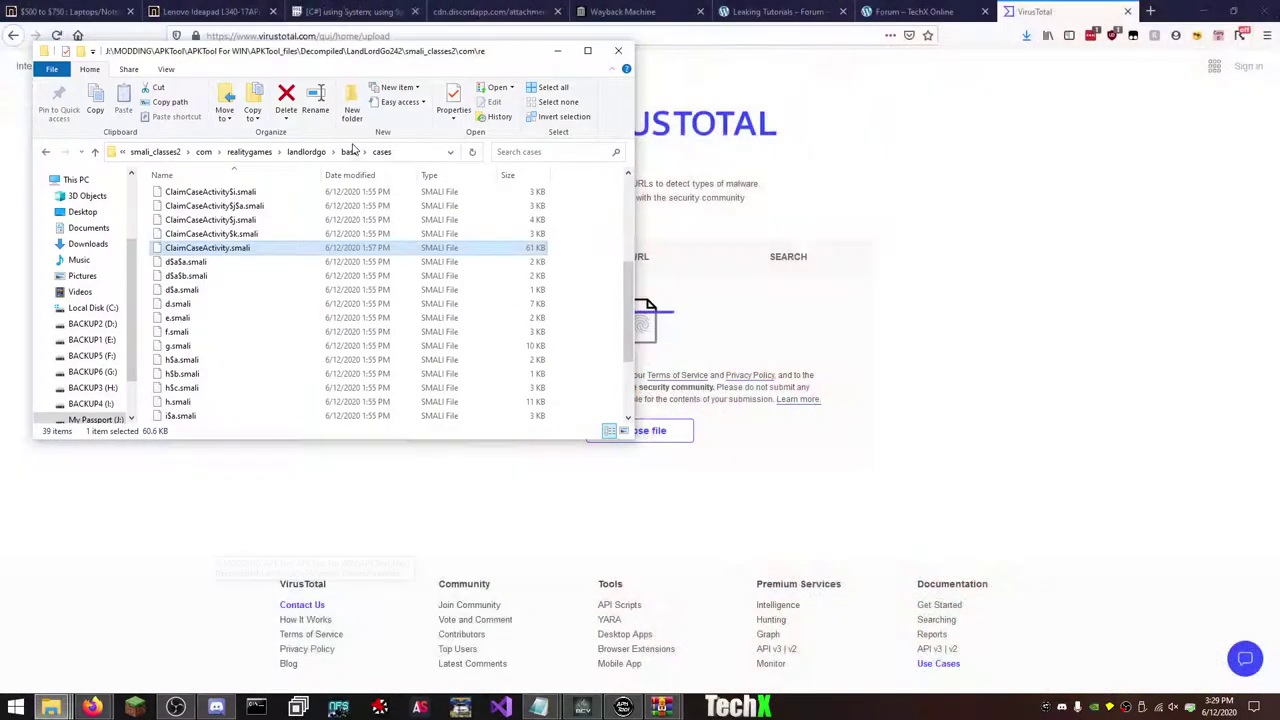
left_click(150, 152)
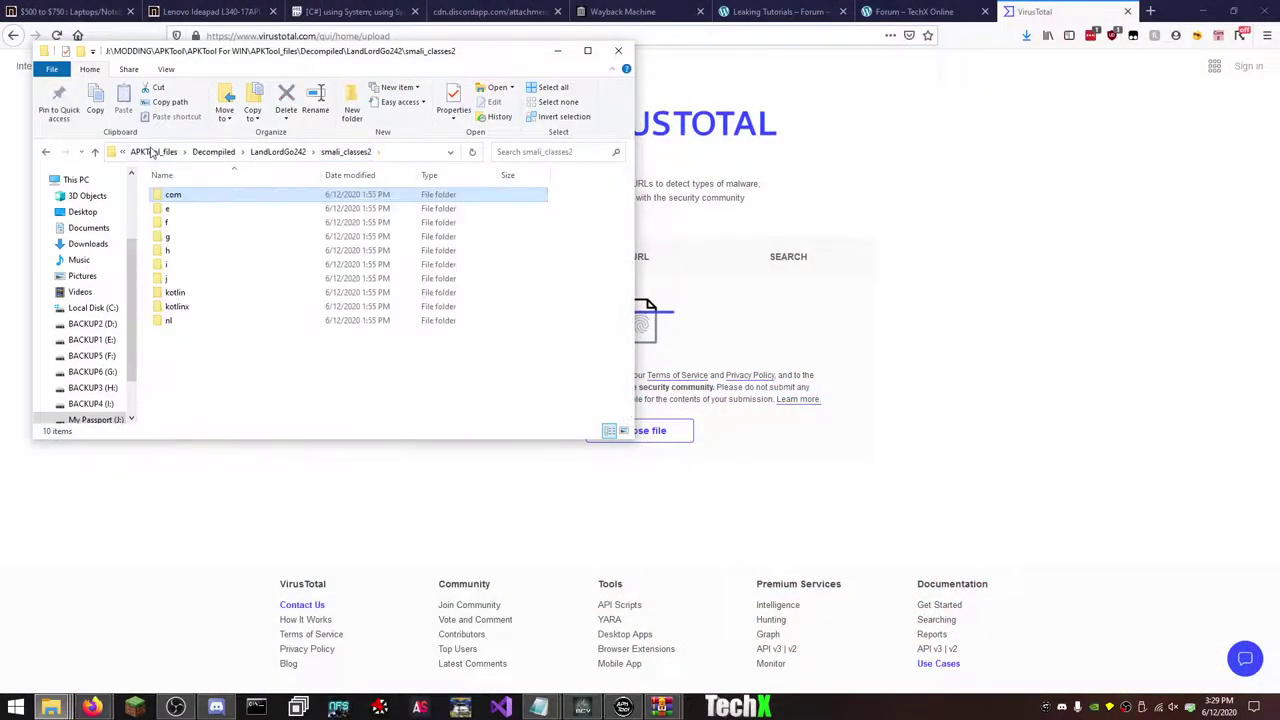
left_click(150, 153)
left_click(150, 152)
scroll(289, 257, "down", 15)
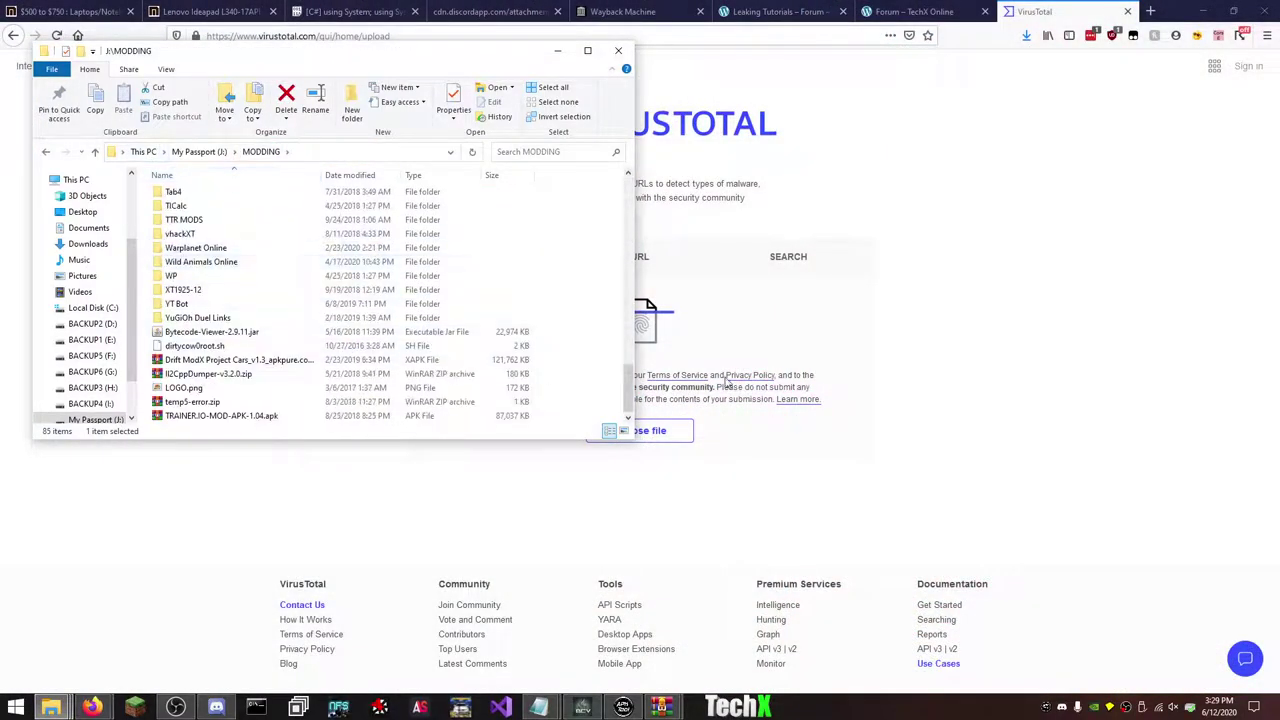
left_click(600, 383)
key("ctrl+v")
left_click_drag(180, 402, 676, 328)
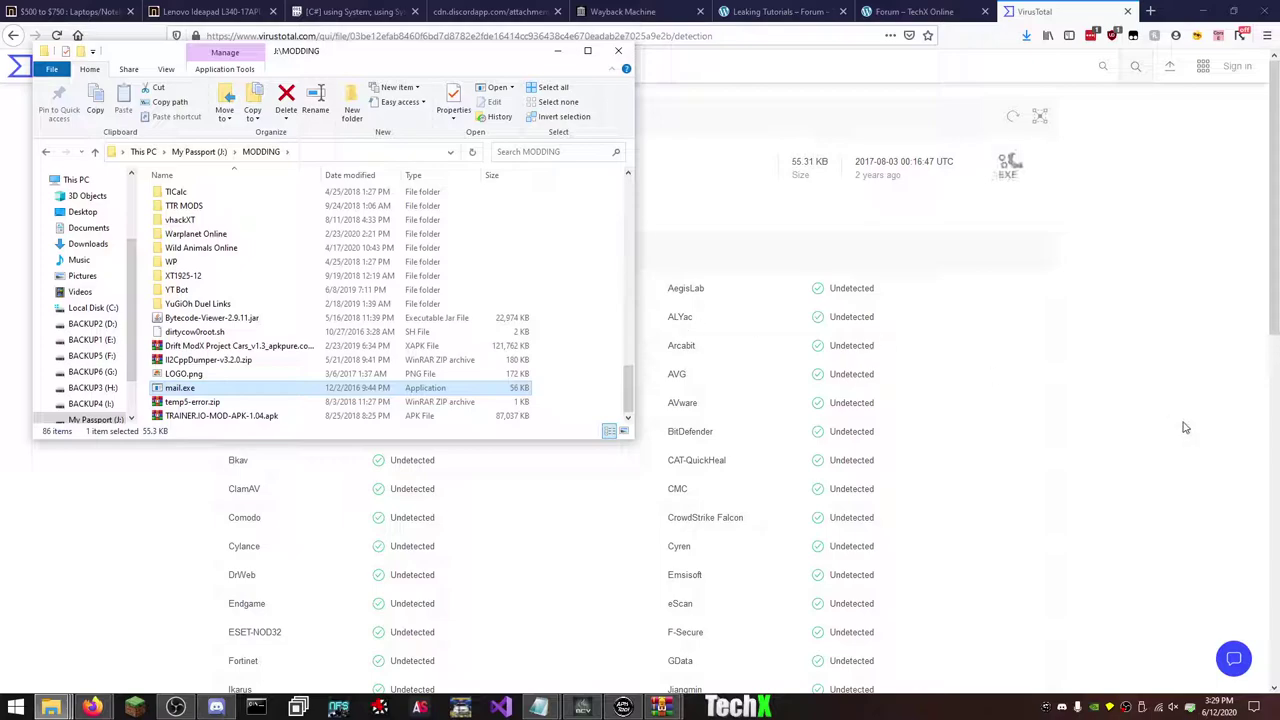
- Review mail.exe's 0/62 detection list and its DETAILS properties
left_click(1188, 428)
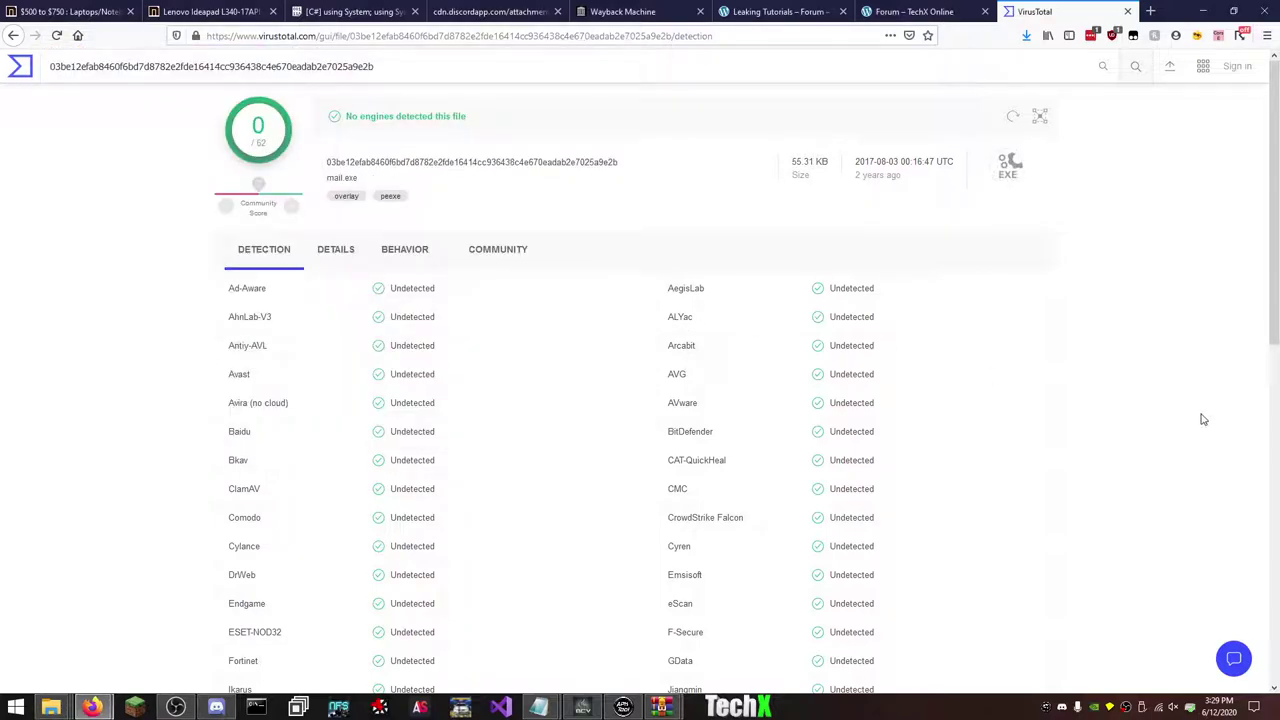
scroll(1203, 419, "down", 7)
scroll(1203, 419, "up", 10)
left_click(340, 249)
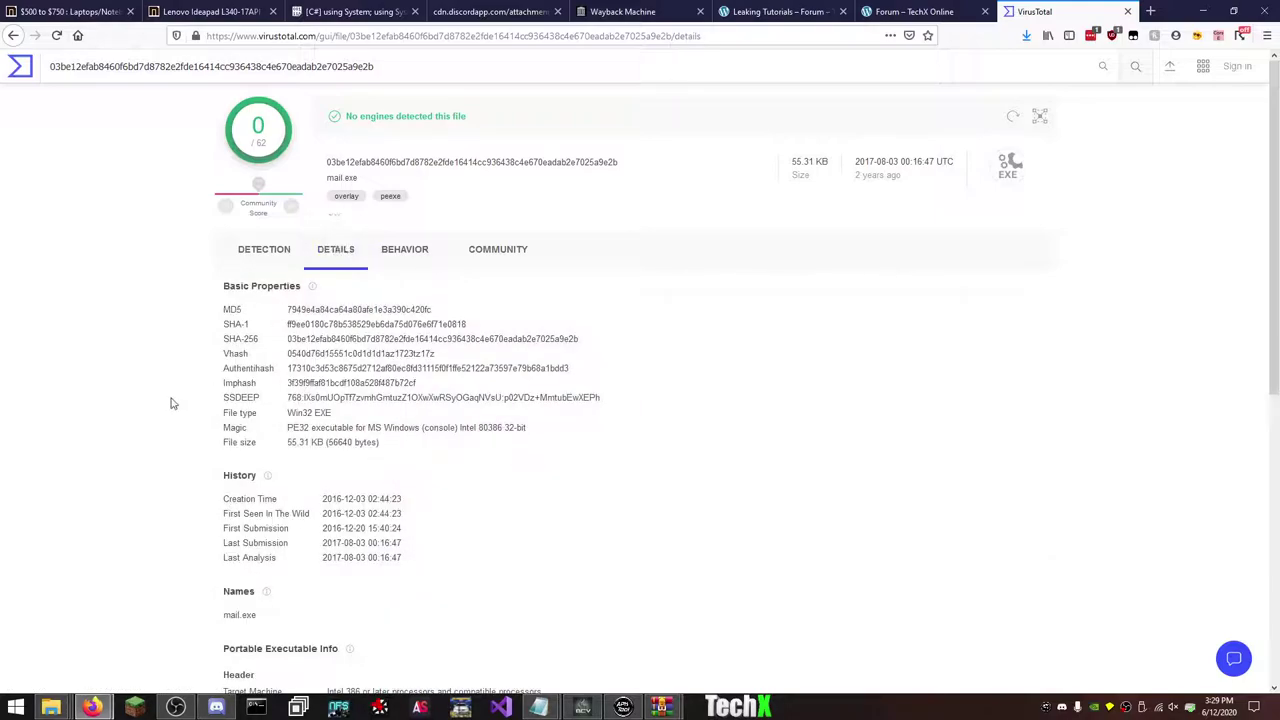
scroll(170, 403, "down", 3)
scroll(170, 403, "down", 2)
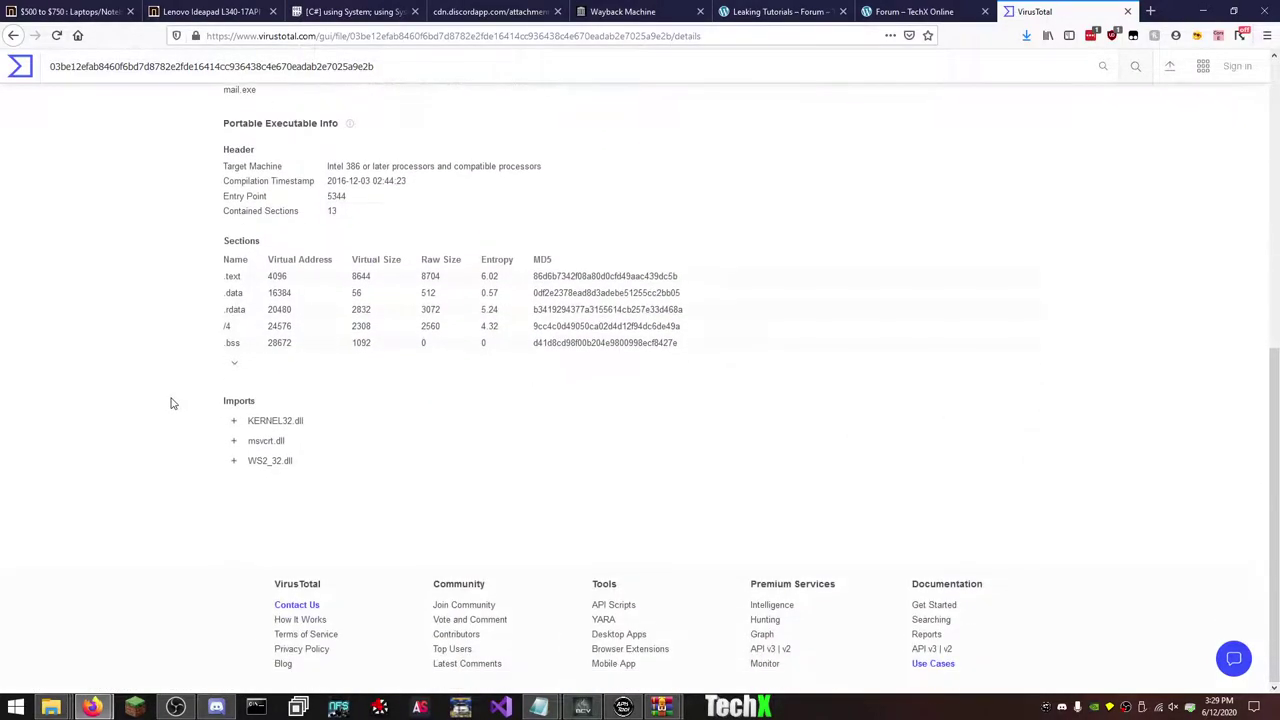
scroll(177, 420, "up", 5)
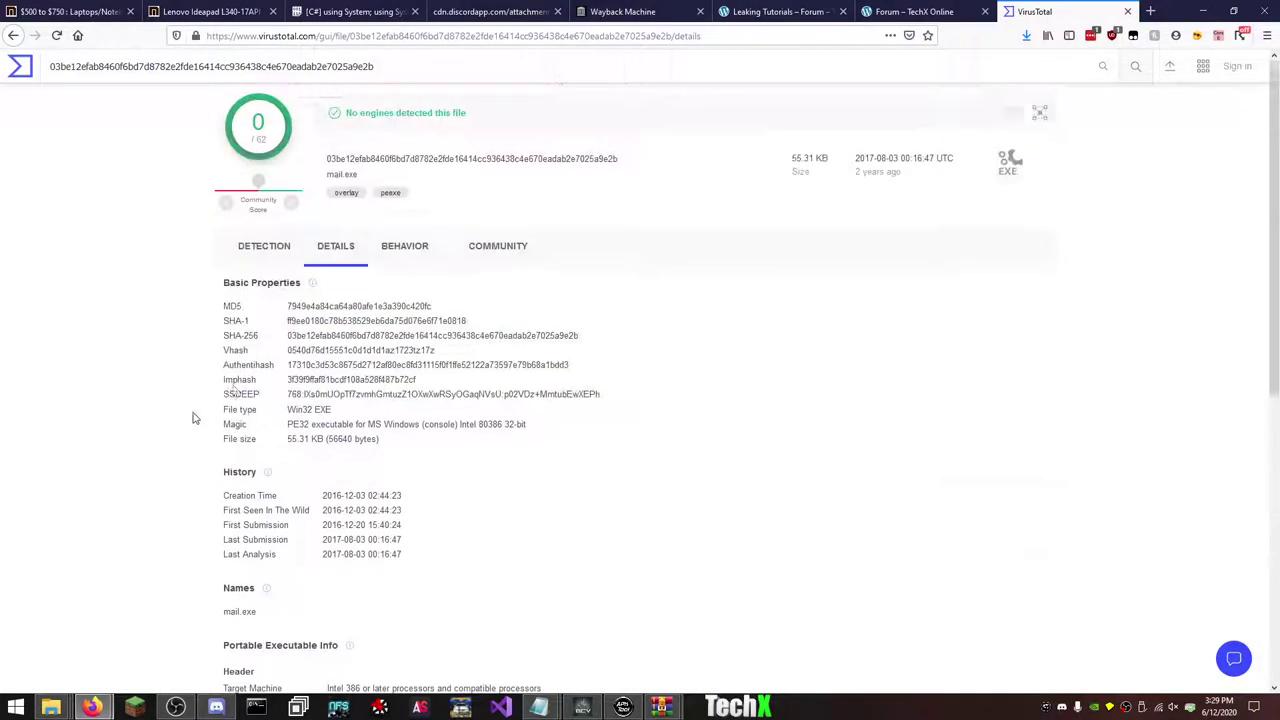
- Check mail.exe's BEHAVIOR and COMMUNITY tabs, then go back to the Wayback Machine tab
left_click(410, 249)
left_click(530, 252)
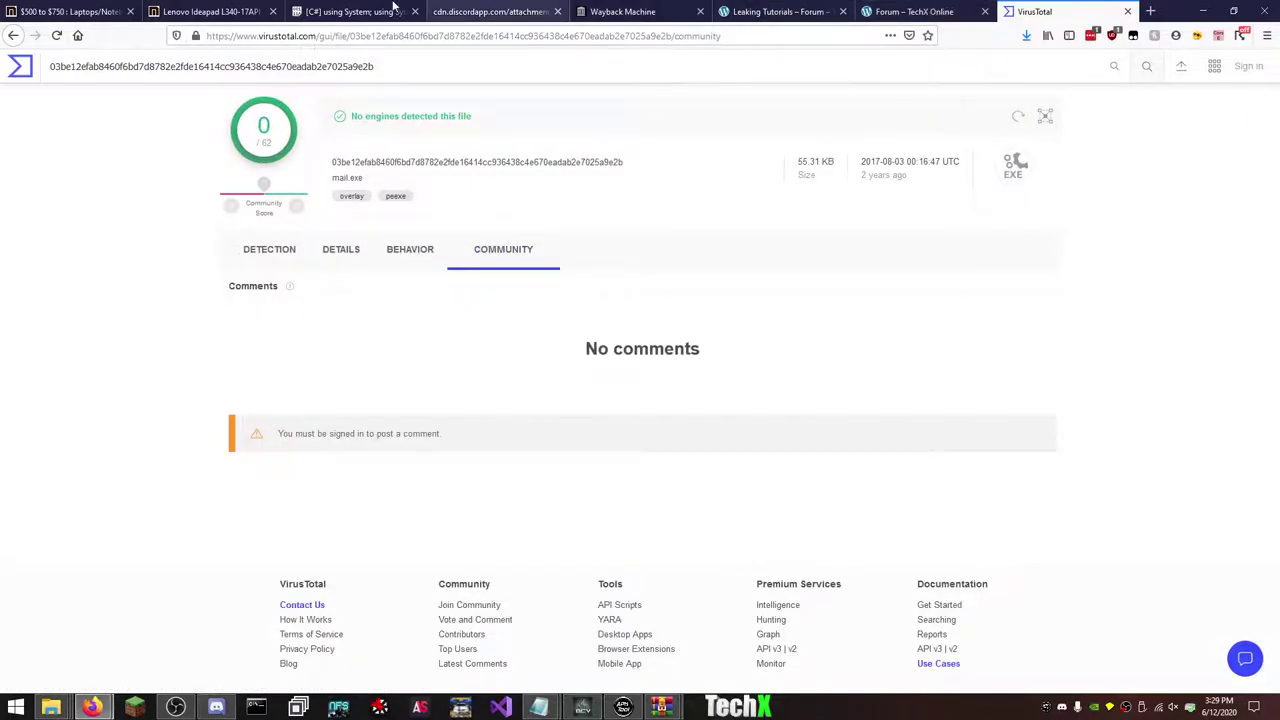
left_click(535, 8)
- Delete mail.exe from the MODDING folder
left_click(592, 8)
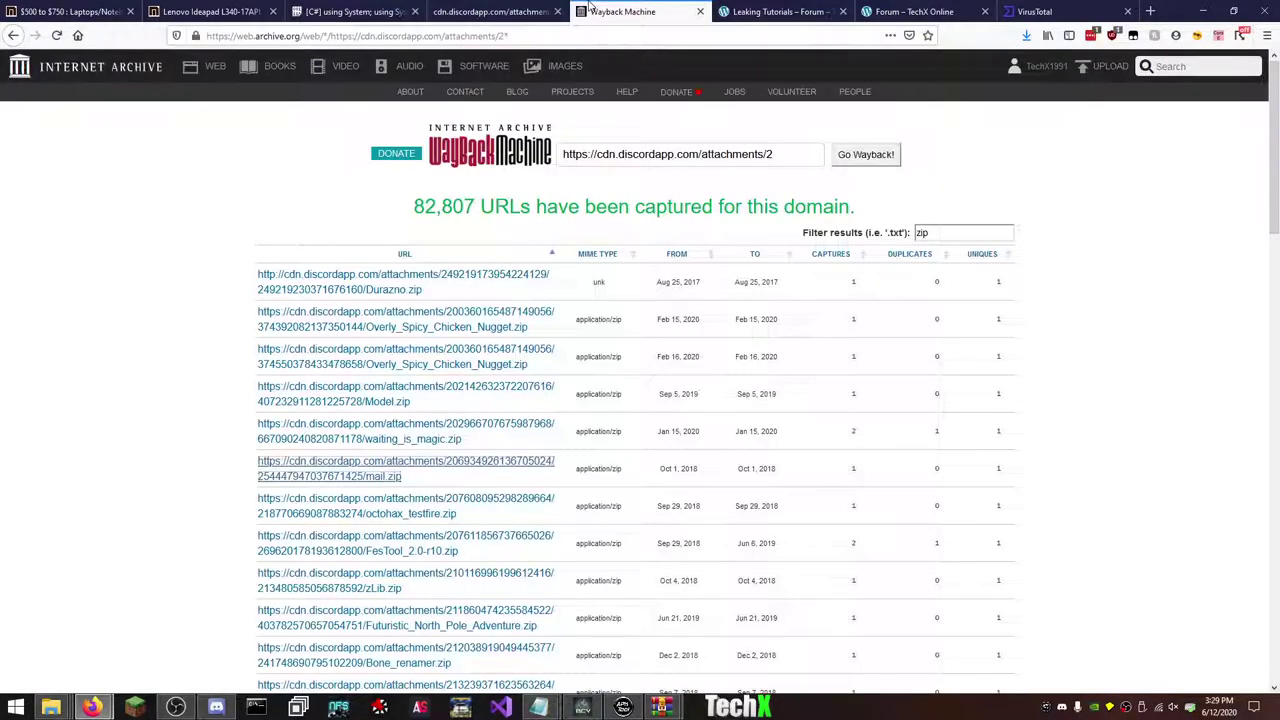
key("alt+Tab")
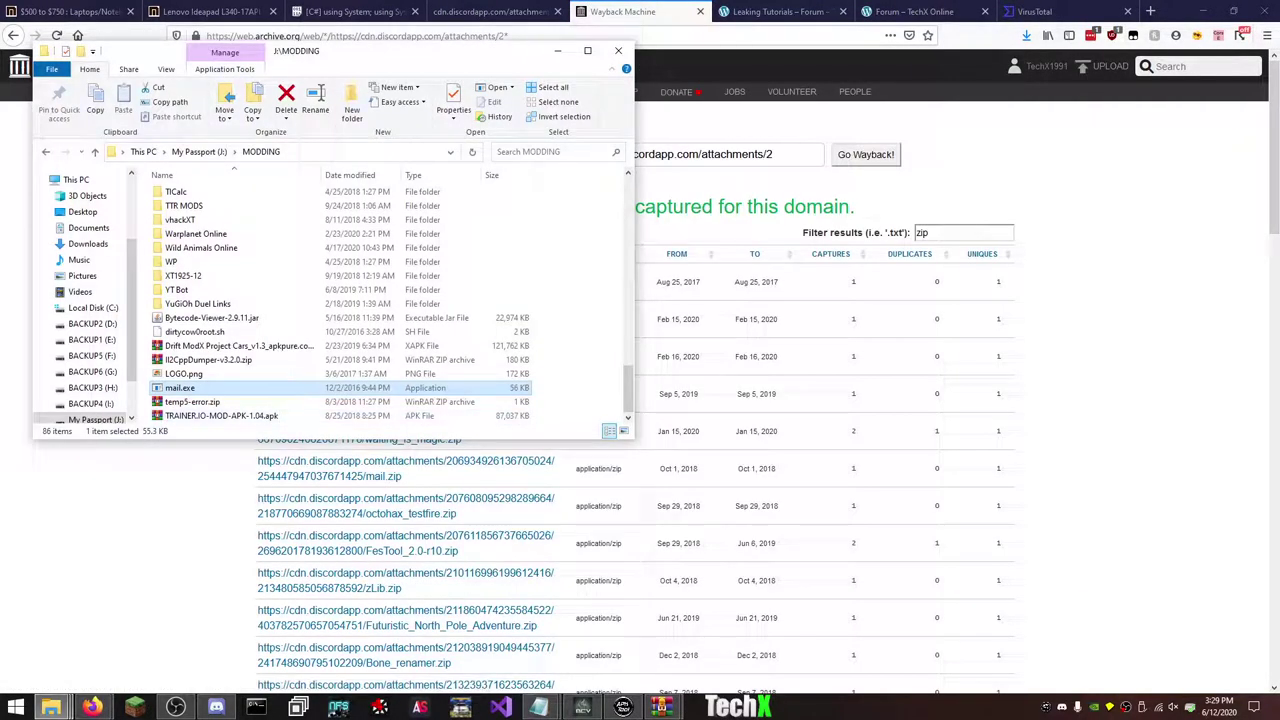
left_click(208, 402)
left_click(208, 389)
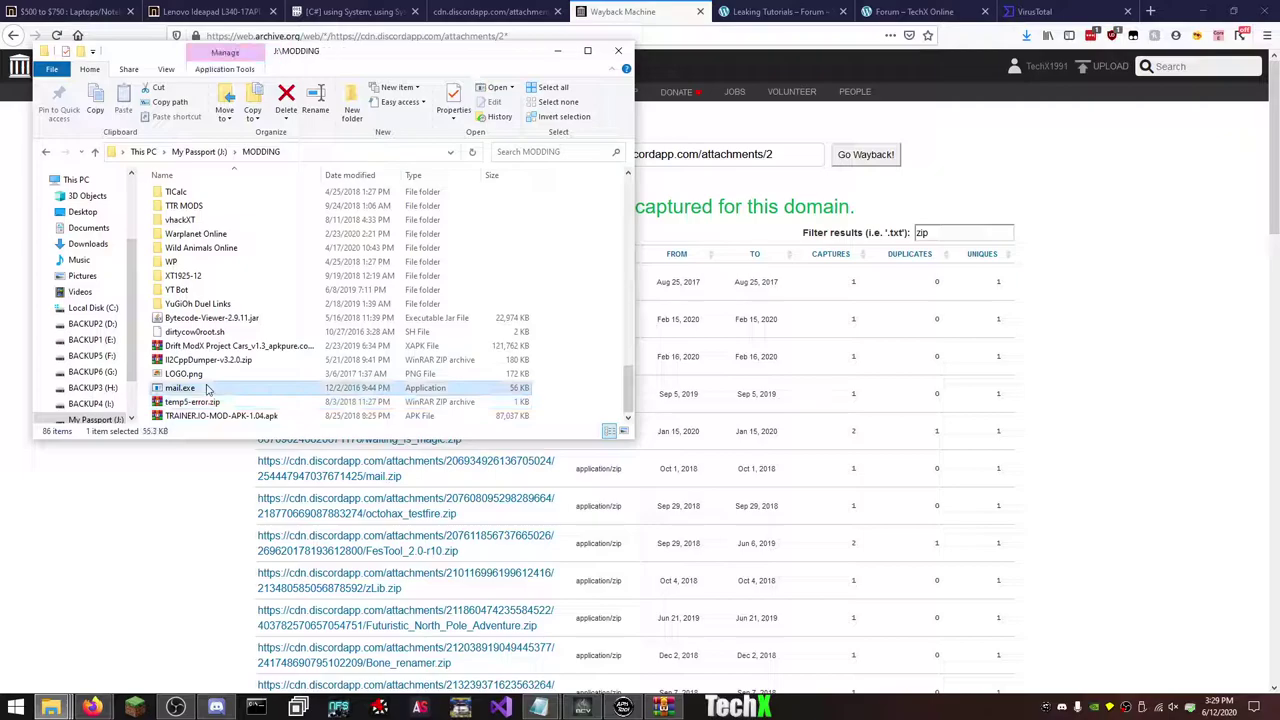
key("Delete")
- Open octohax_testfire.zip and Release.zip captures in new tabs, then scroll to the YGOPRO and Steamworks rows
left_click(1155, 405)
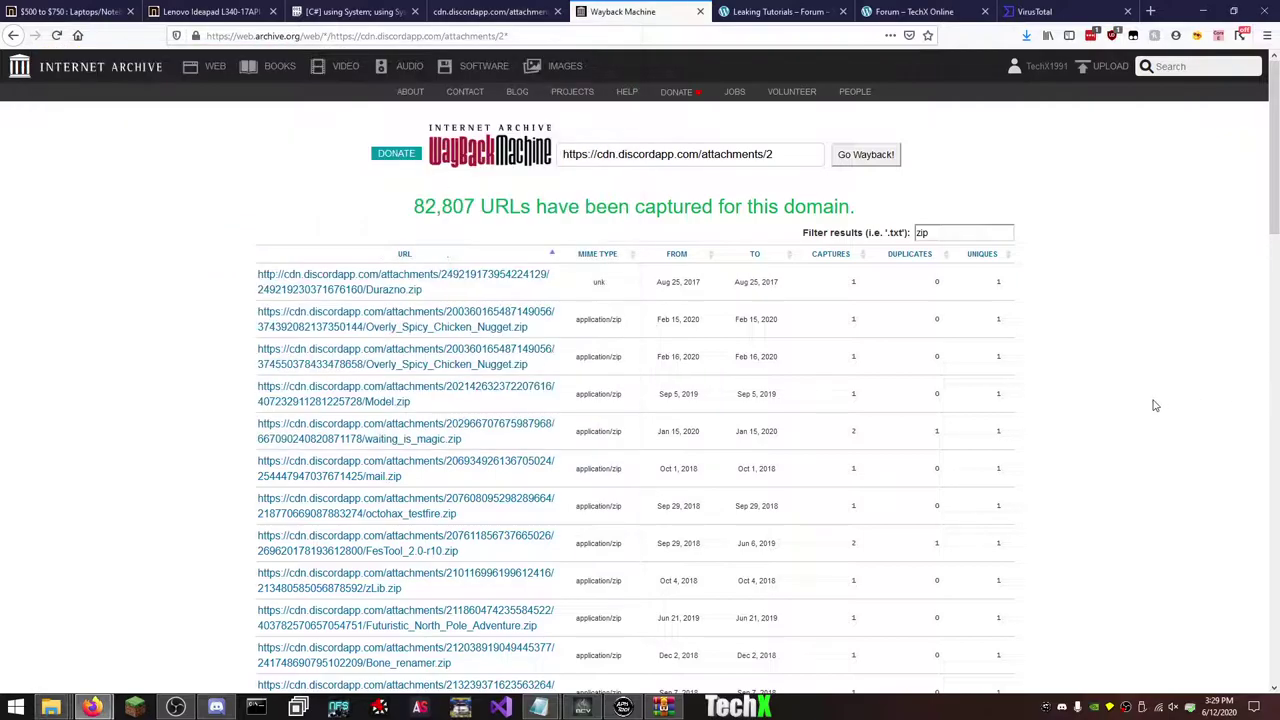
scroll(1150, 405, "down", 5)
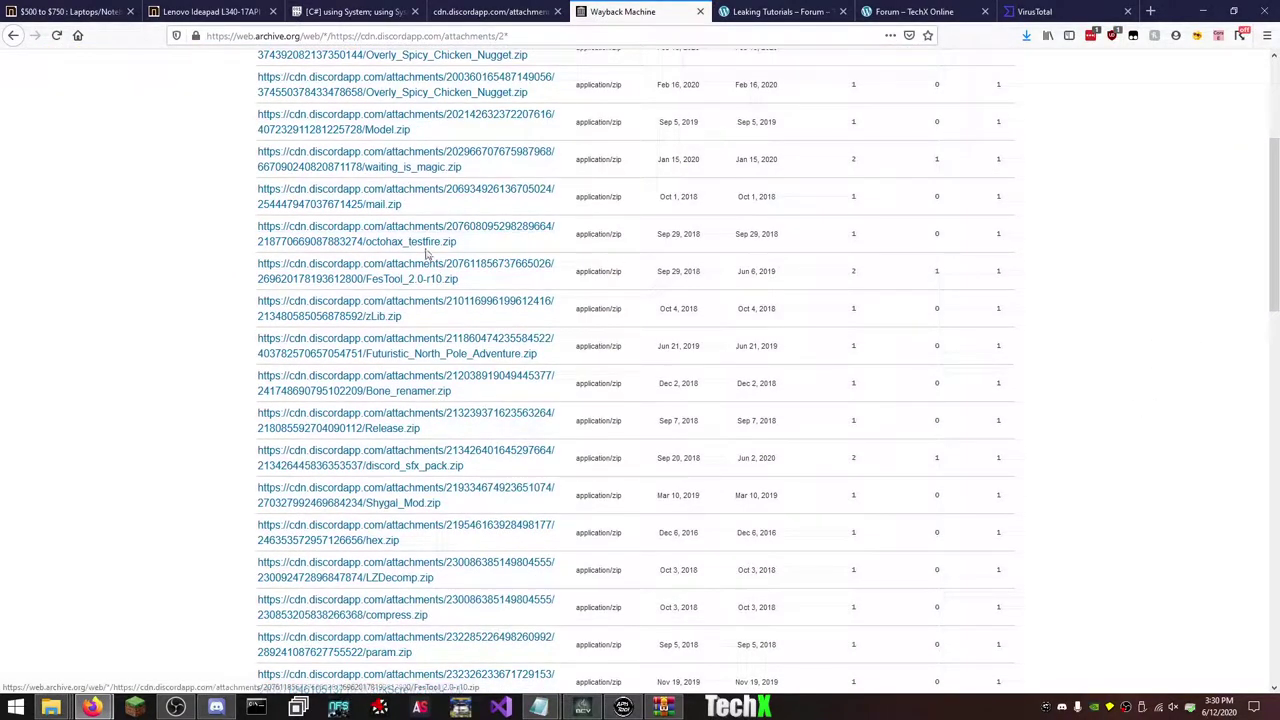
middle_click(426, 250)
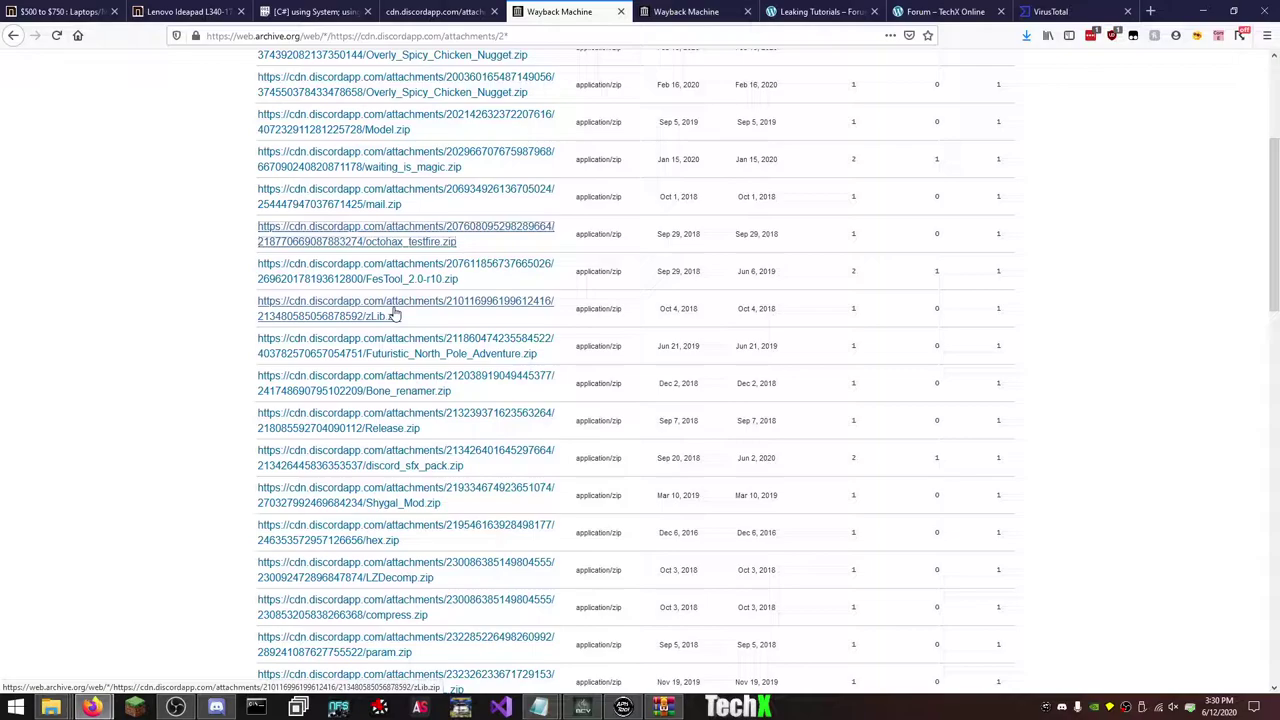
middle_click(383, 436)
scroll(883, 504, "down", 4)
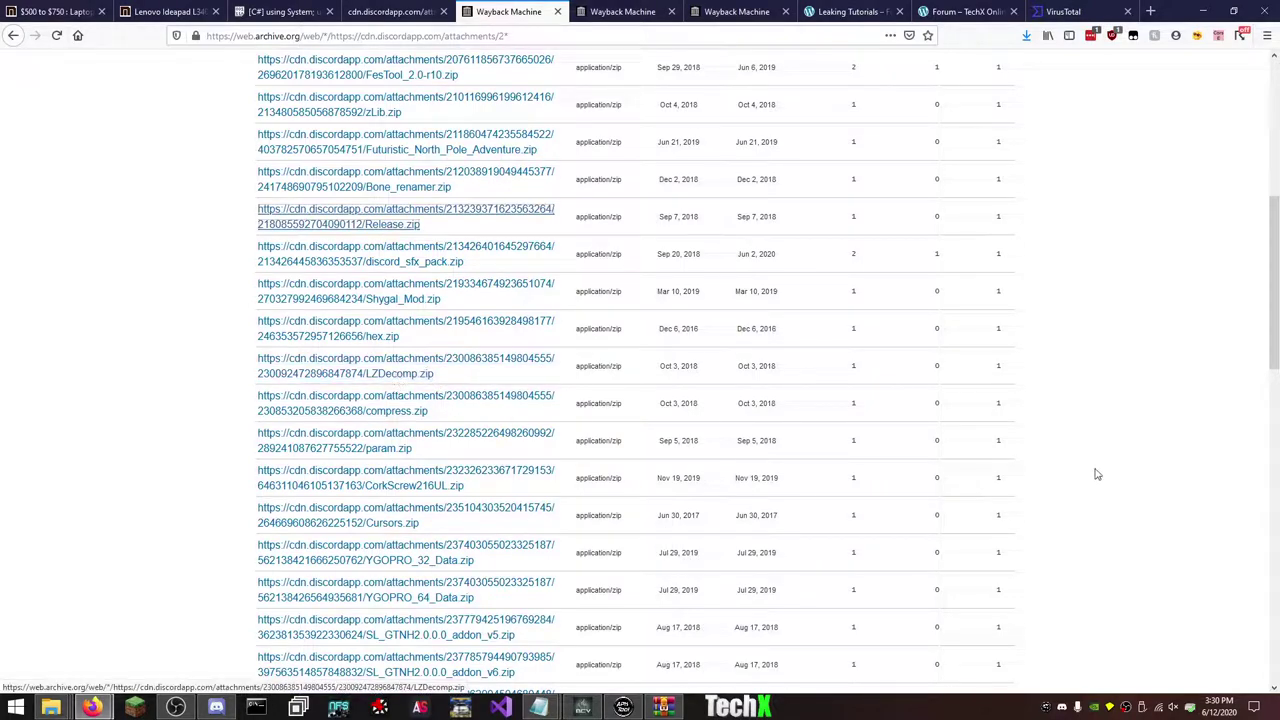
scroll(877, 510, "down", 3)
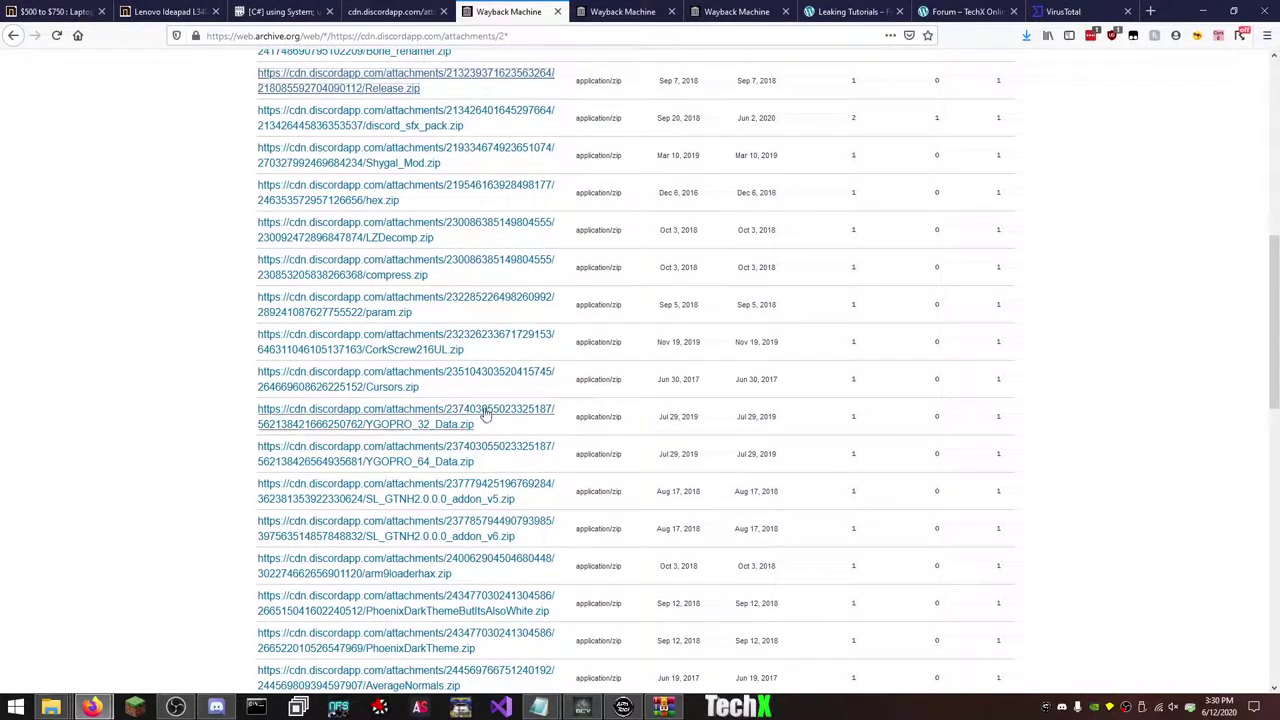
scroll(815, 427, "down", 1)
scroll(815, 427, "down", 7)
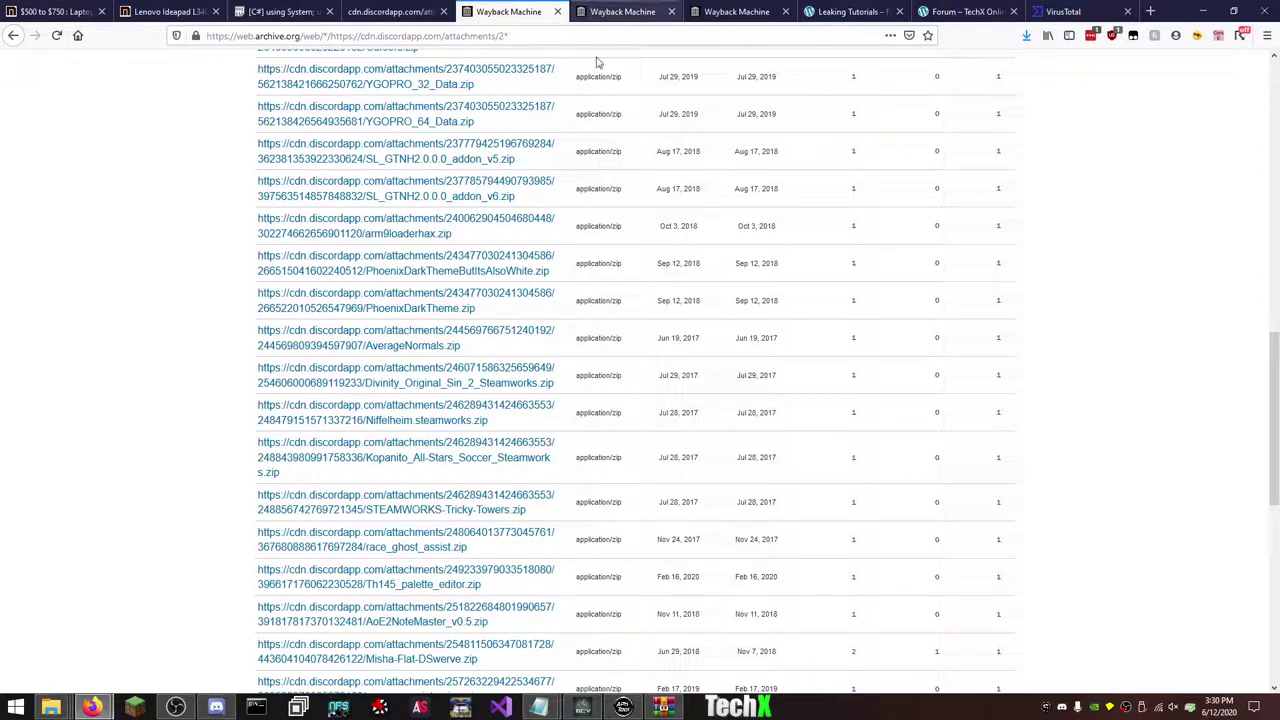
- Request the September 29 capture of octohax_testfire.zip from its calendar
left_click(620, 10)
scroll(806, 523, "down", 5)
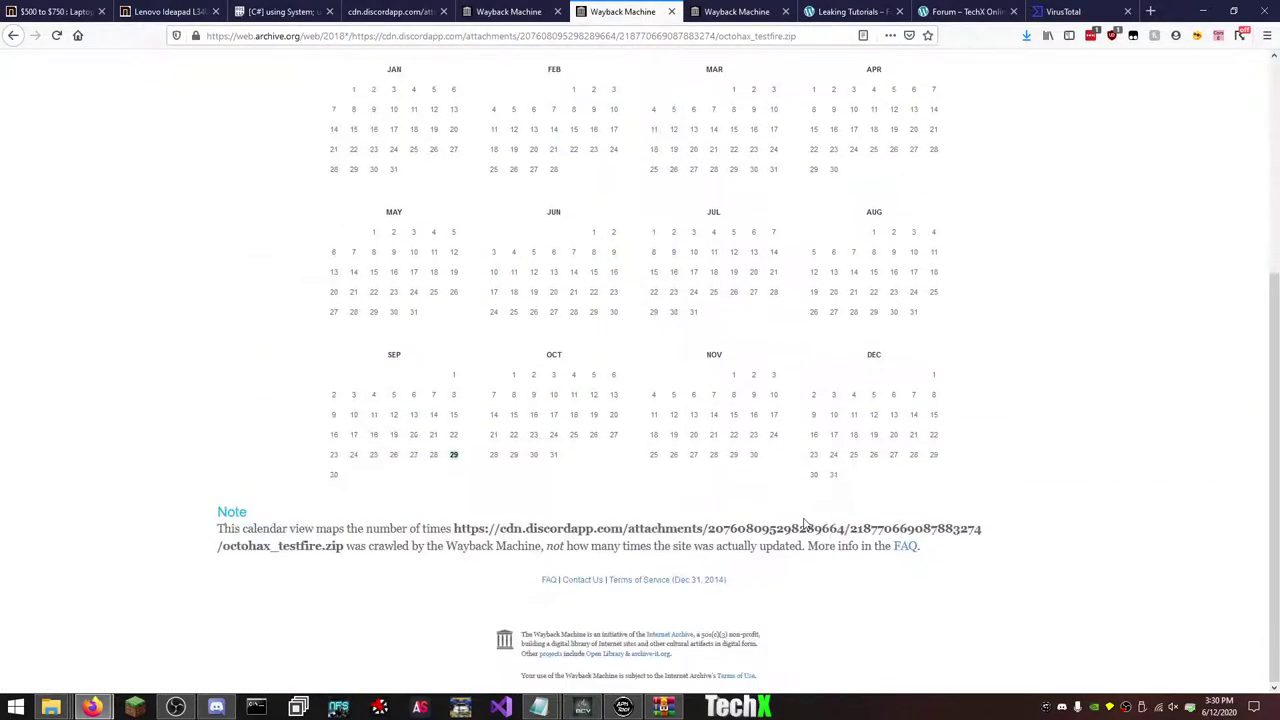
mouse_move(453, 454)
left_click(476, 508)
- Move to the Release.zip calendar and open octohax_testfire.zip with WinRAR
left_click(729, 8)
scroll(663, 437, "down", 5)
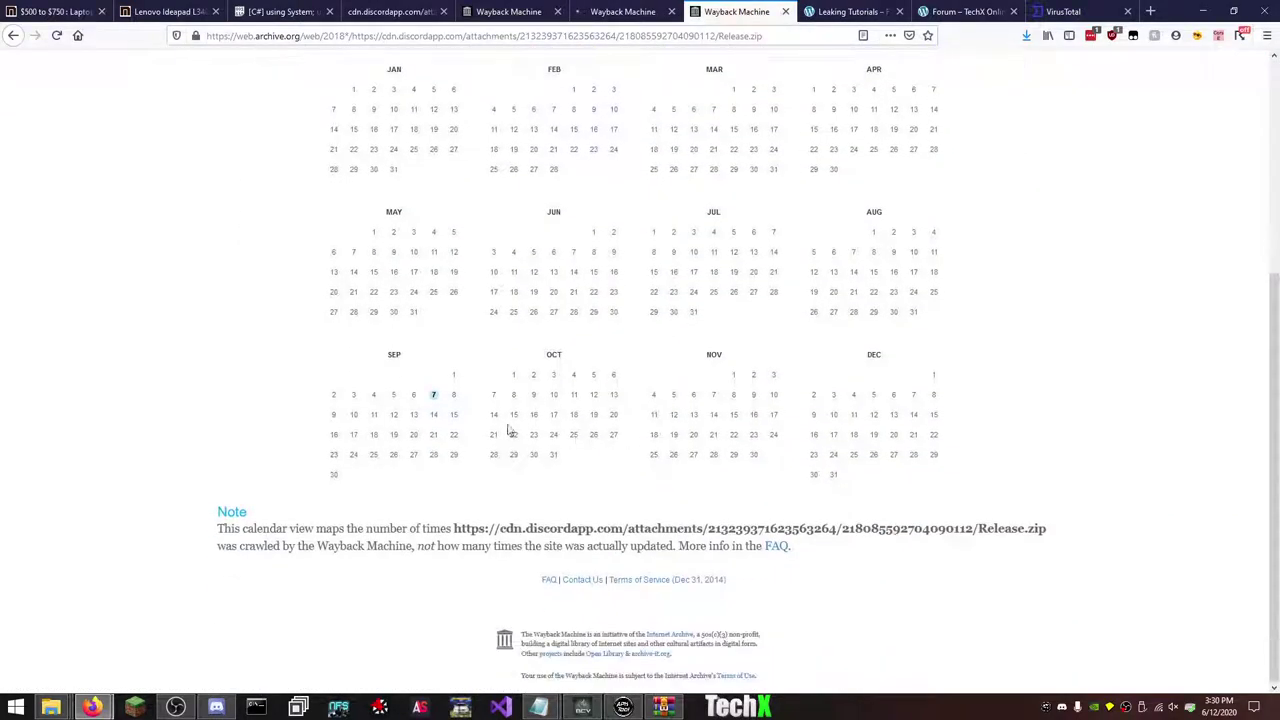
mouse_move(433, 395)
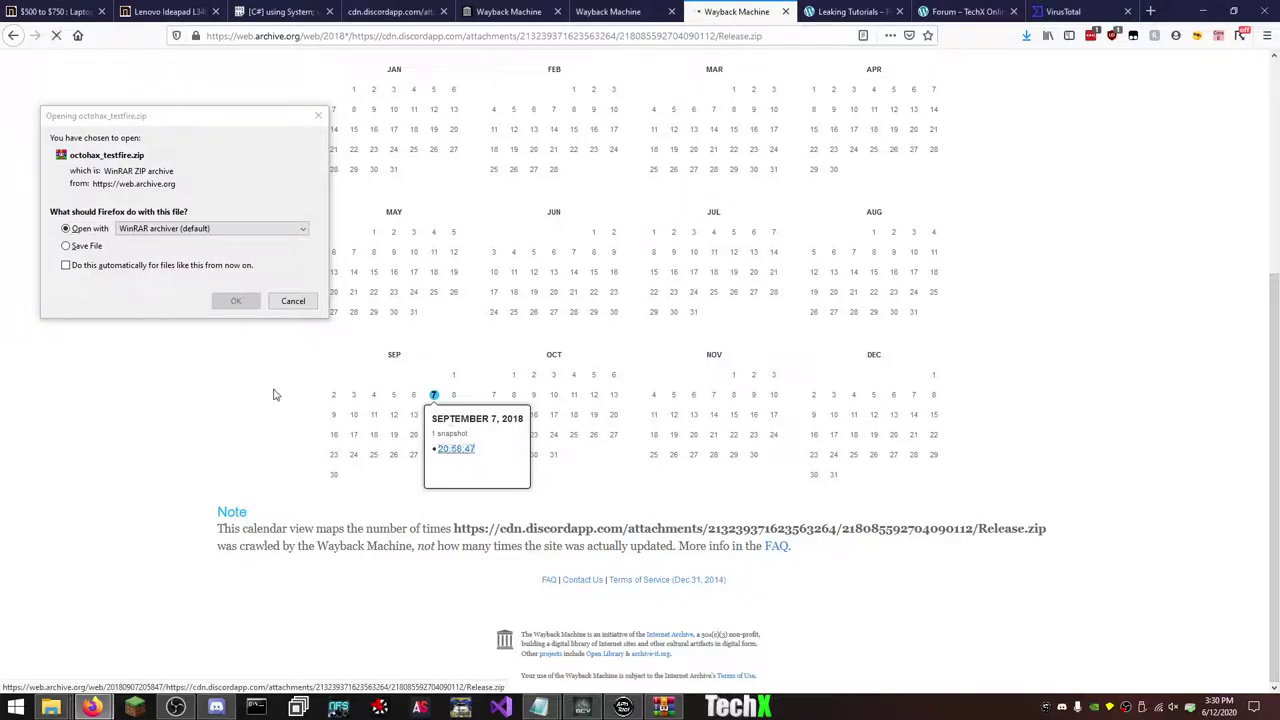
left_click(237, 302)
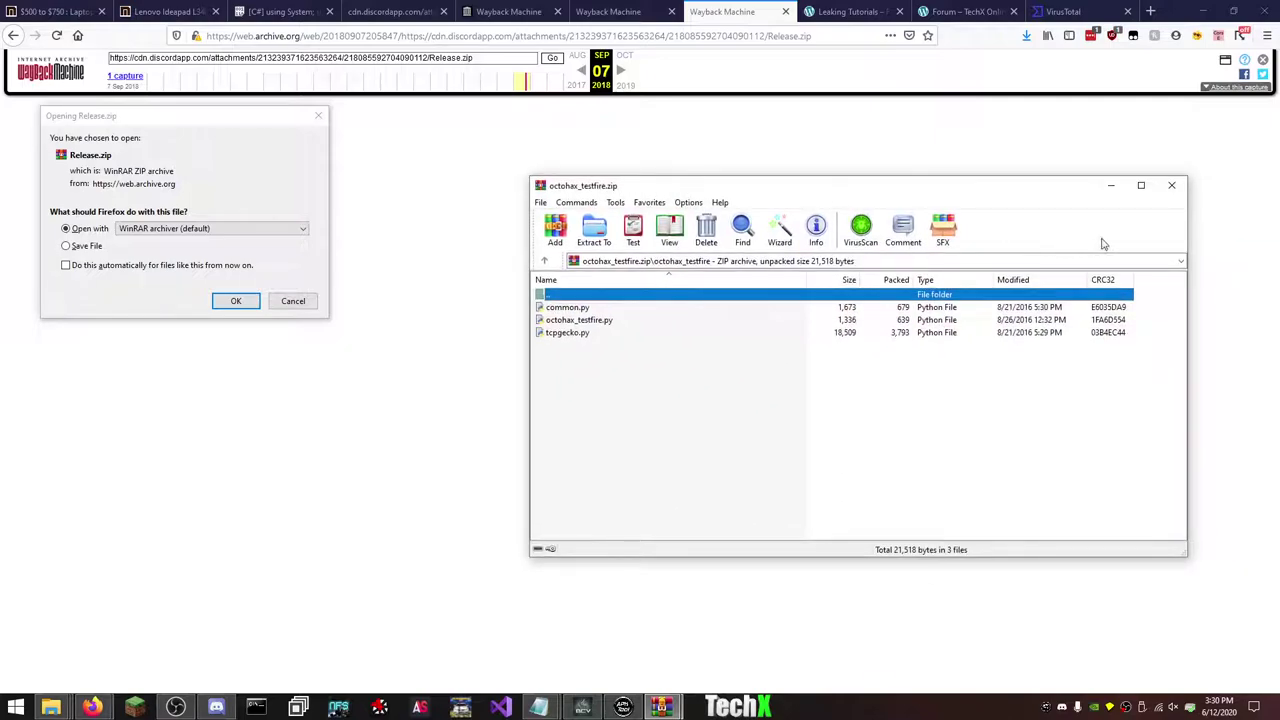
- Close octohax_testfire.zip, open Release.zip in WinRAR to review its Decaf files, then close it
left_click(1172, 181)
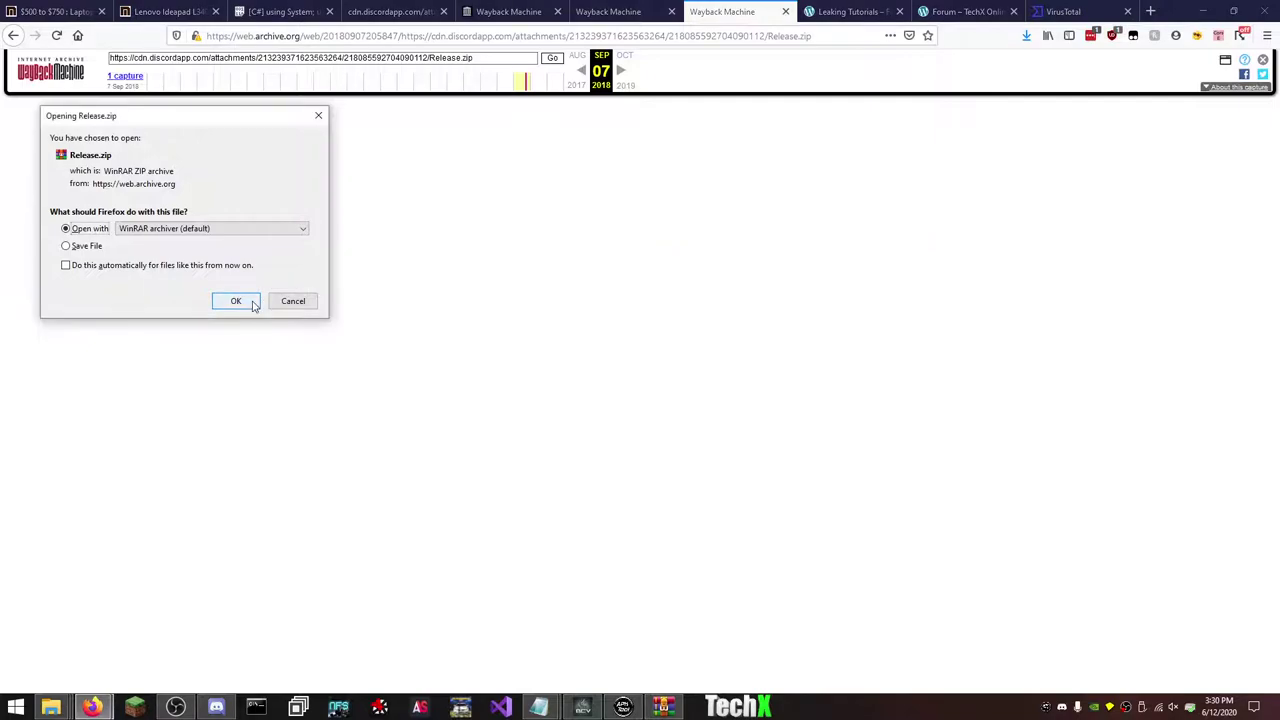
left_click(248, 302)
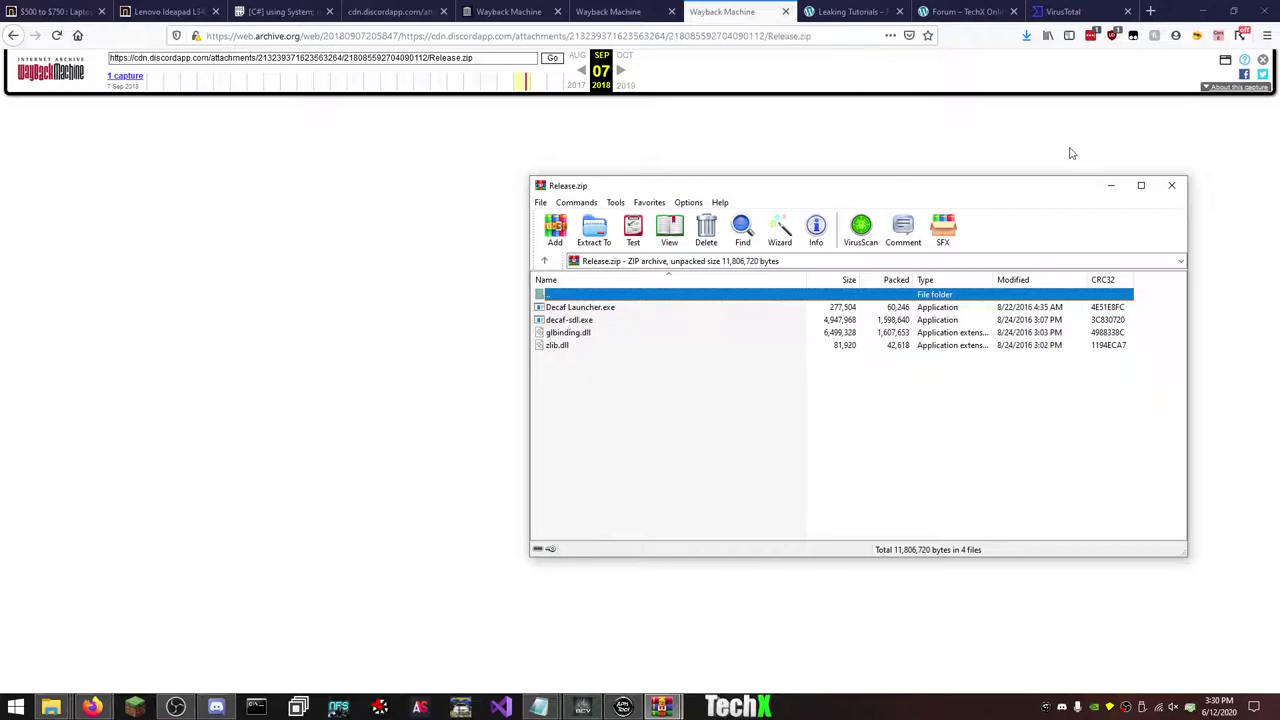
left_click(1171, 185)
- Close the Release.zip and octohax_testfire.zip capture tabs
left_click(785, 11)
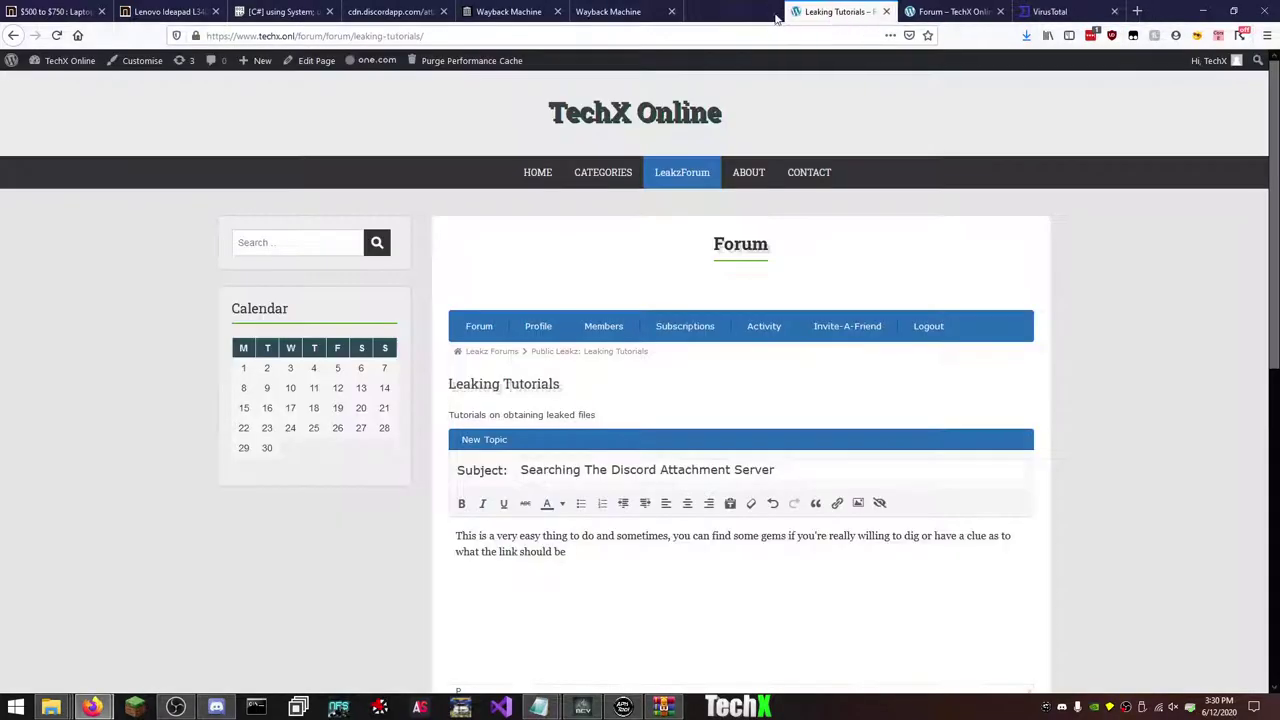
left_click(664, 13)
left_click(671, 12)
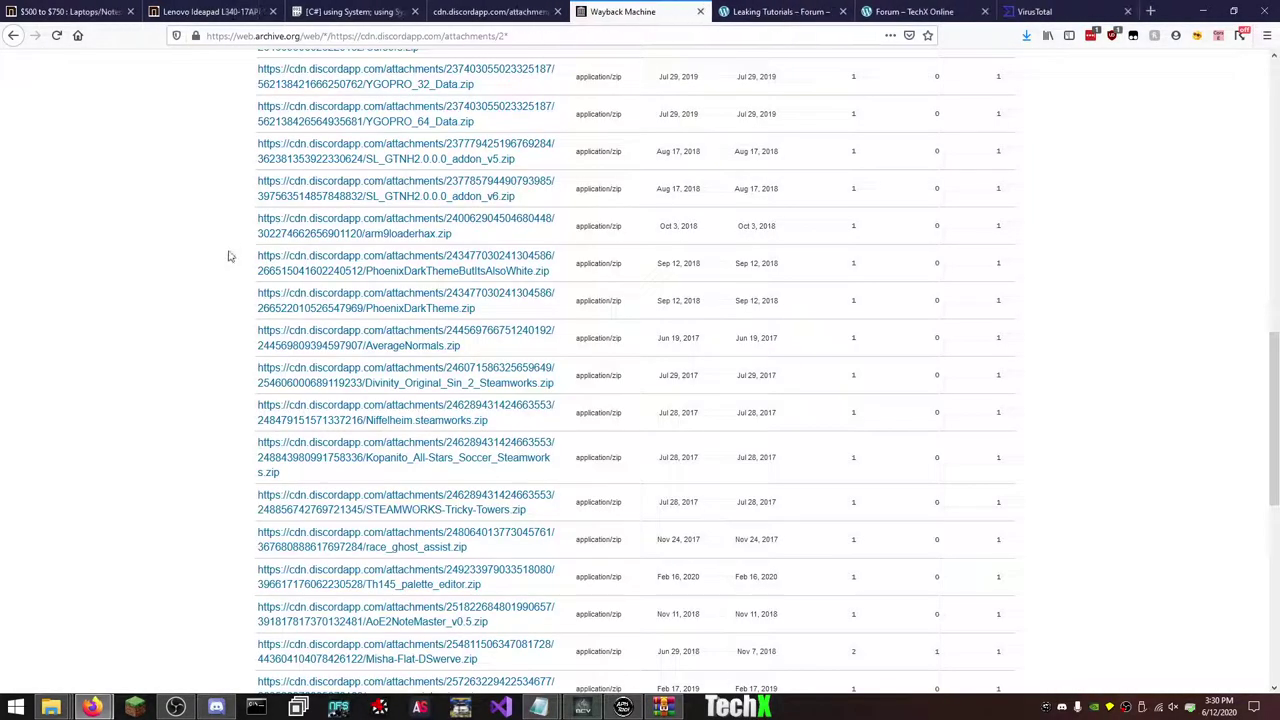
- Scroll the attachments table and open SM64_Online_1.3.1_Hotfix.zip's capture in a new tab
scroll(212, 374, "down", 3)
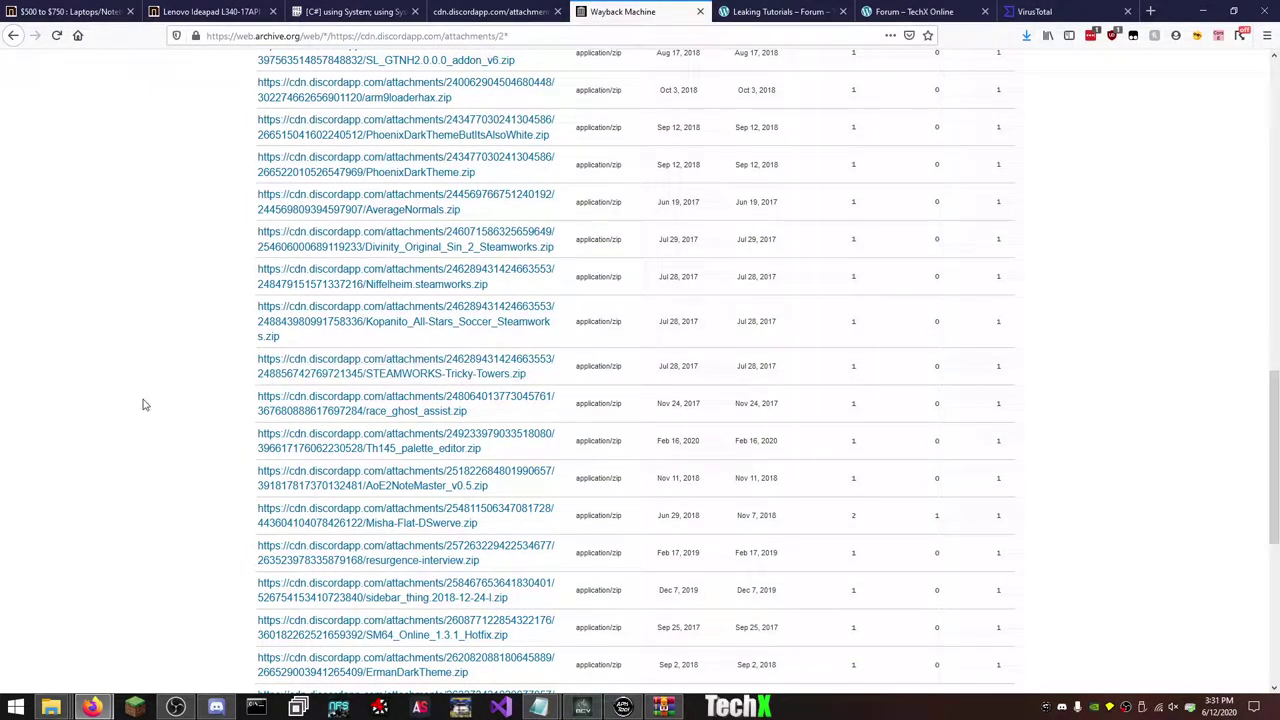
scroll(143, 404, "down", 4)
scroll(143, 404, "down", 1)
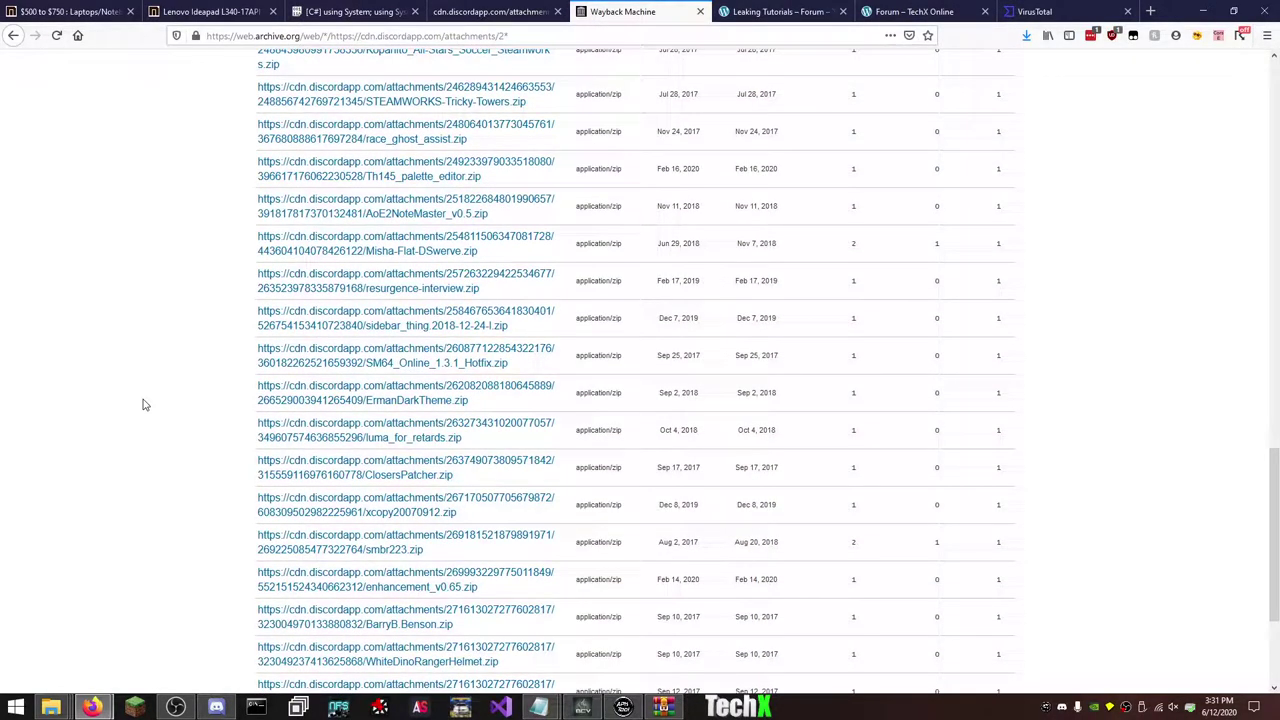
middle_click(358, 370)
scroll(165, 418, "down", 1)
scroll(165, 418, "down", 3)
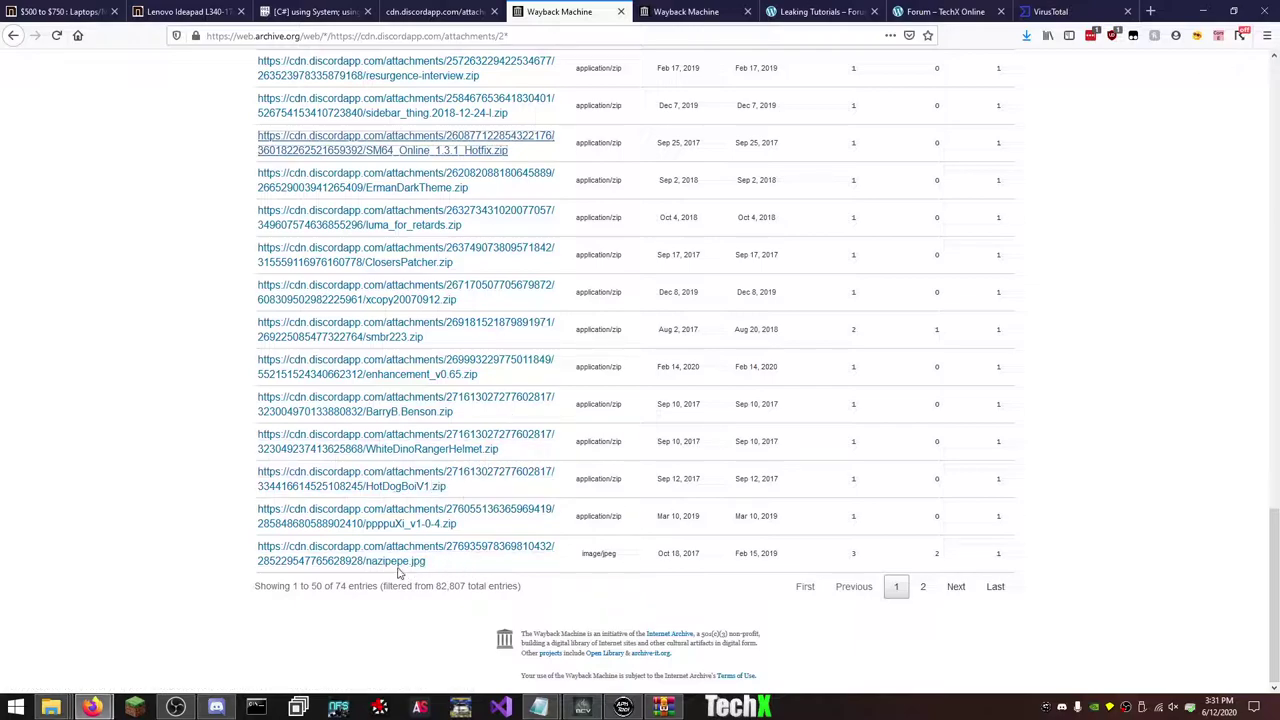
- Show page 2 of zip results and pick the September 25 SM64_Online_1.3.1_Hotfix.zip capture
left_click(923, 588)
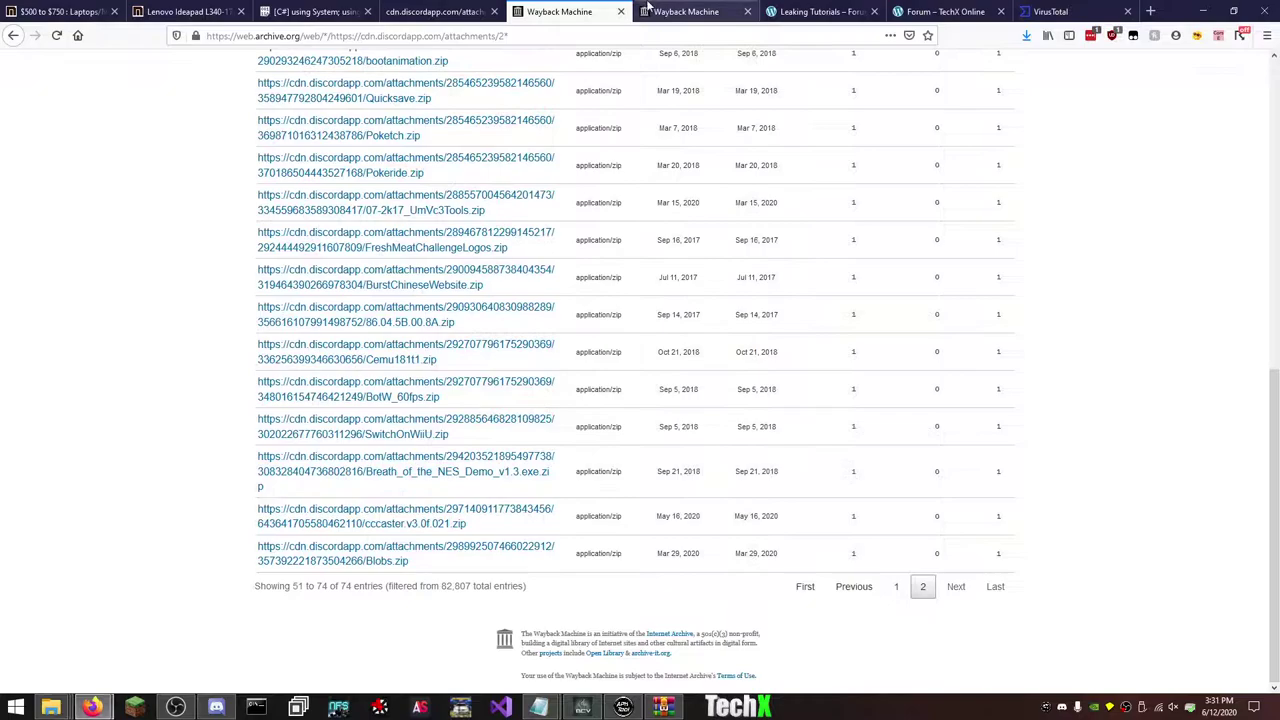
left_click(678, 11)
scroll(637, 417, "down", 3)
mouse_move(358, 566)
- Return to the attachment results list and scroll back to its top
key("ctrl+shift+Tab")
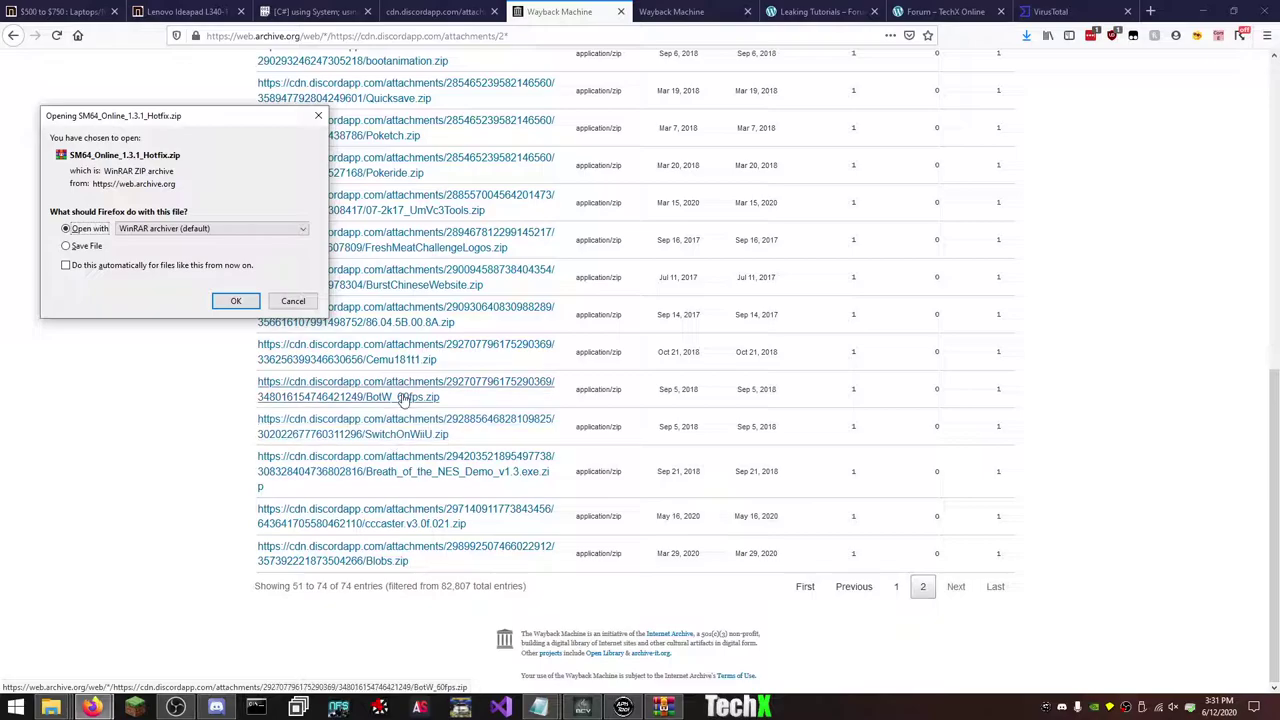
scroll(403, 367, "up", 3)
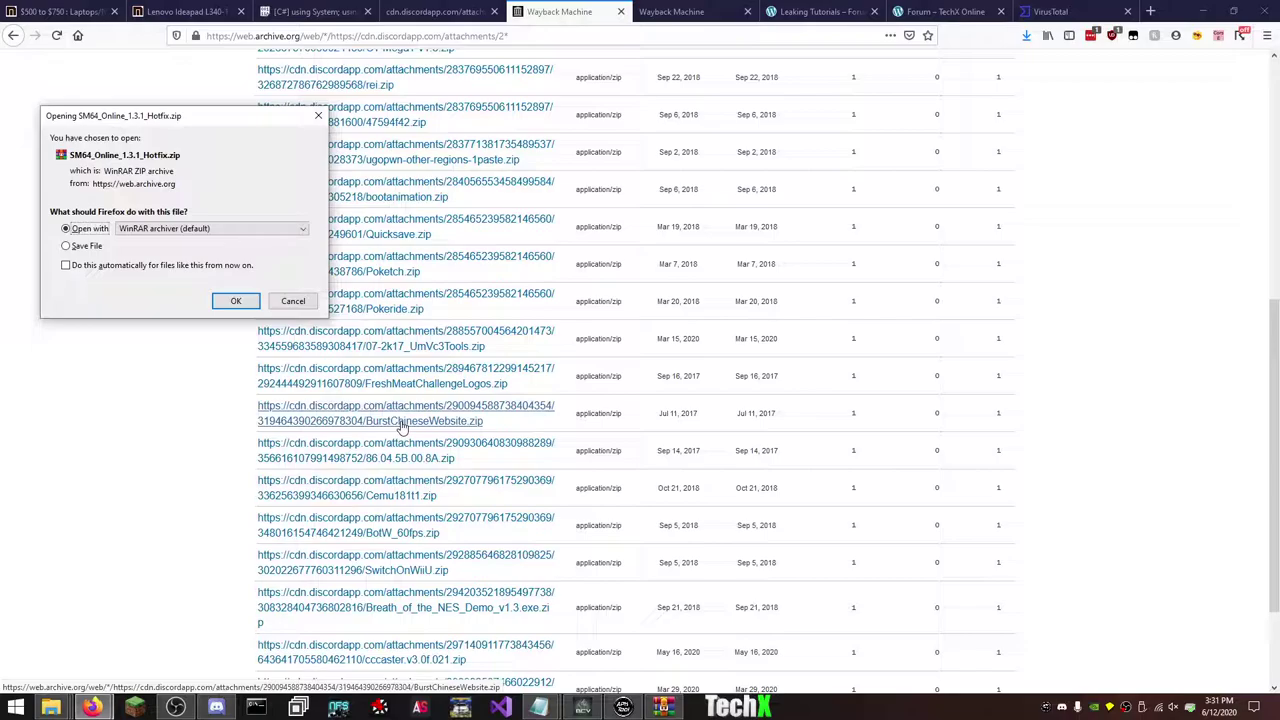
scroll(401, 425, "up", 3)
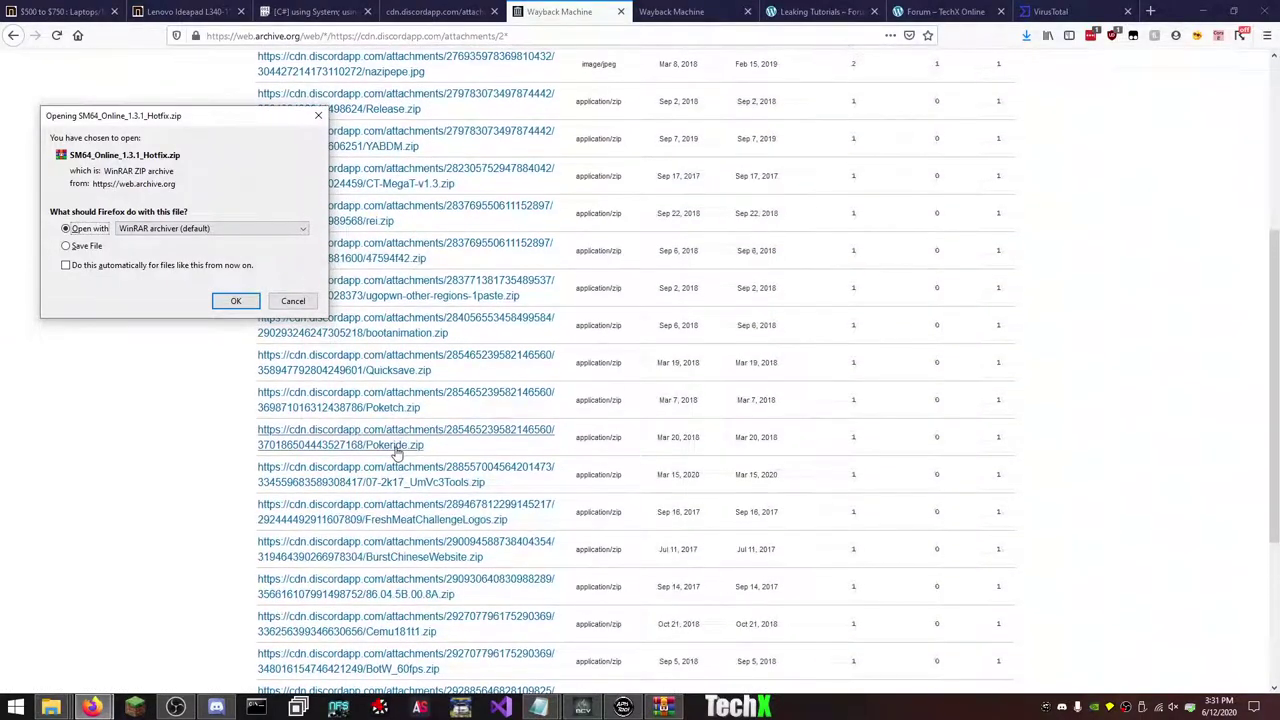
scroll(397, 454, "up", 2)
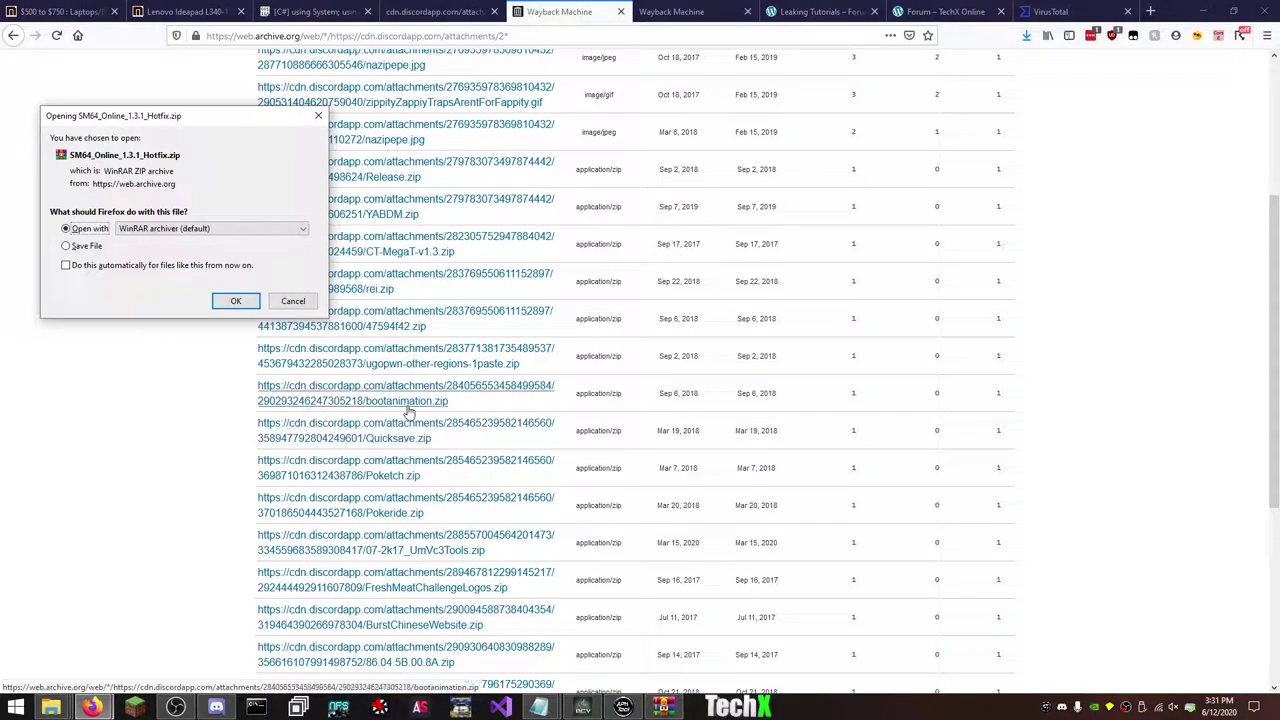
scroll(406, 420, "up", 2)
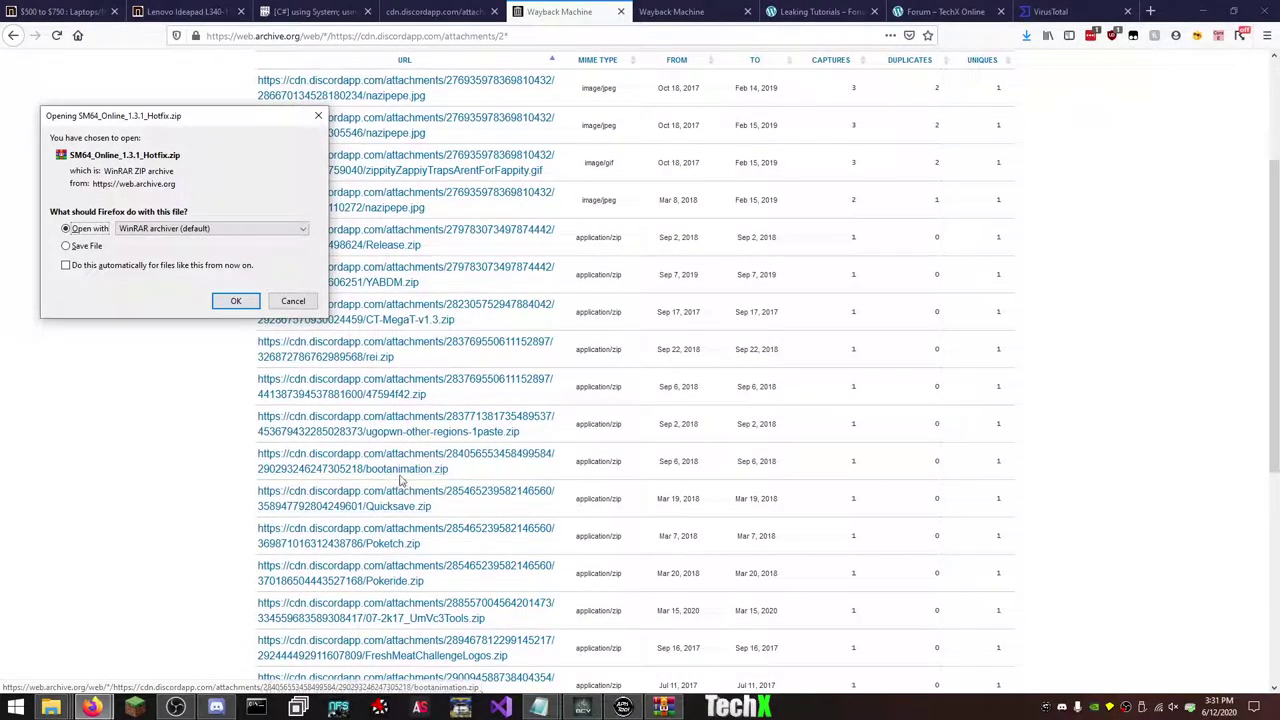
scroll(397, 441, "up", 6)
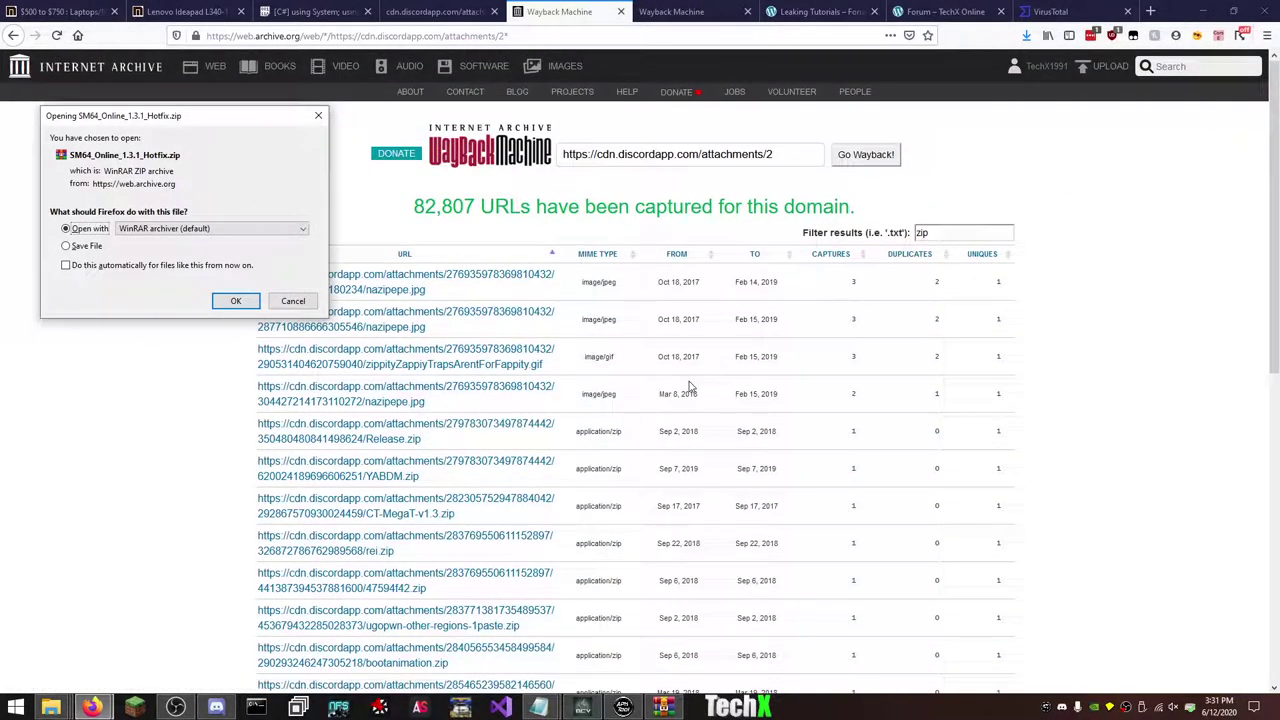
- Replace the 'zip' filter with 'rar' and bring up Aqua_Moto_Racing_Utopia_LAN.rar's link menu
double_click(974, 228)
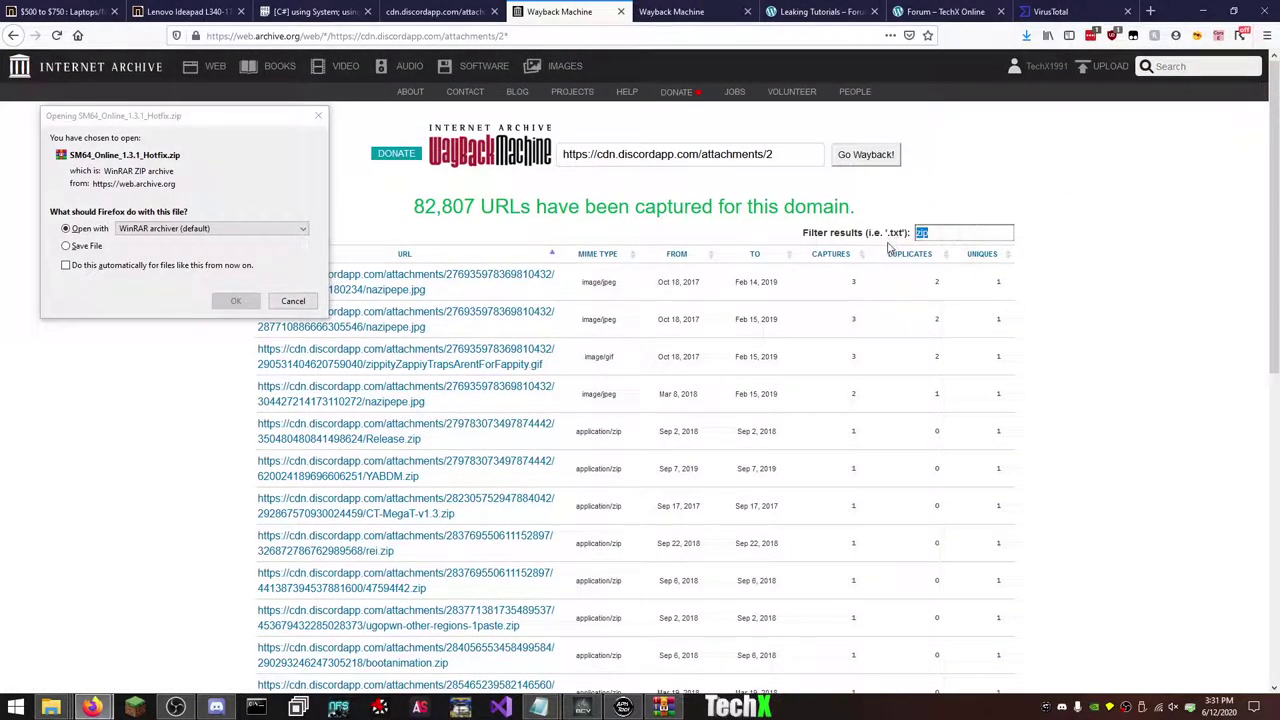
type("rar")
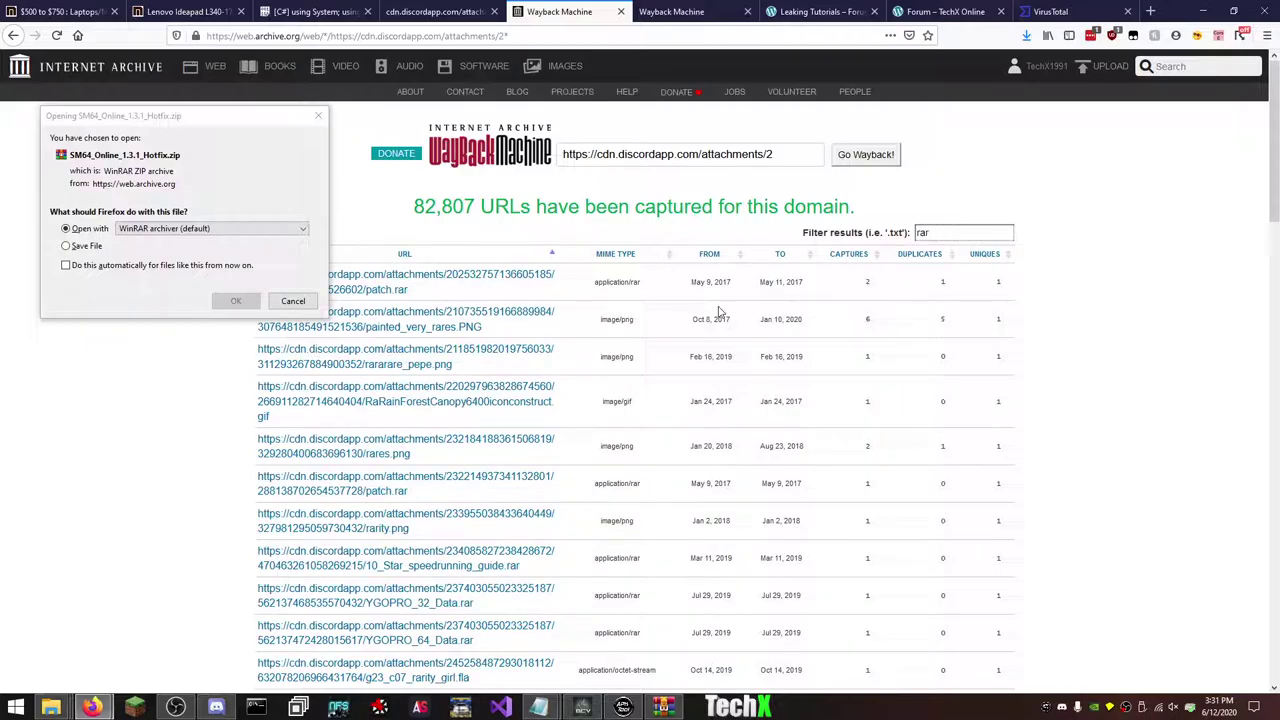
scroll(718, 312, "down", 5)
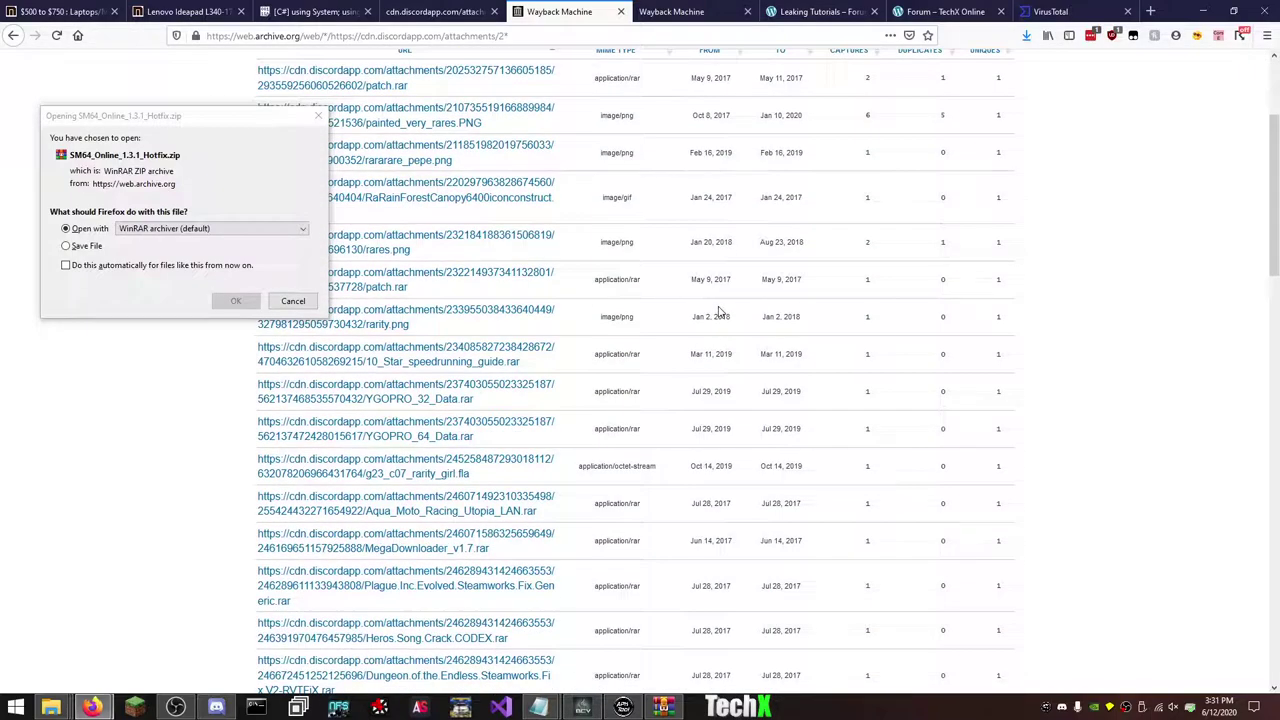
scroll(718, 312, "up", 1)
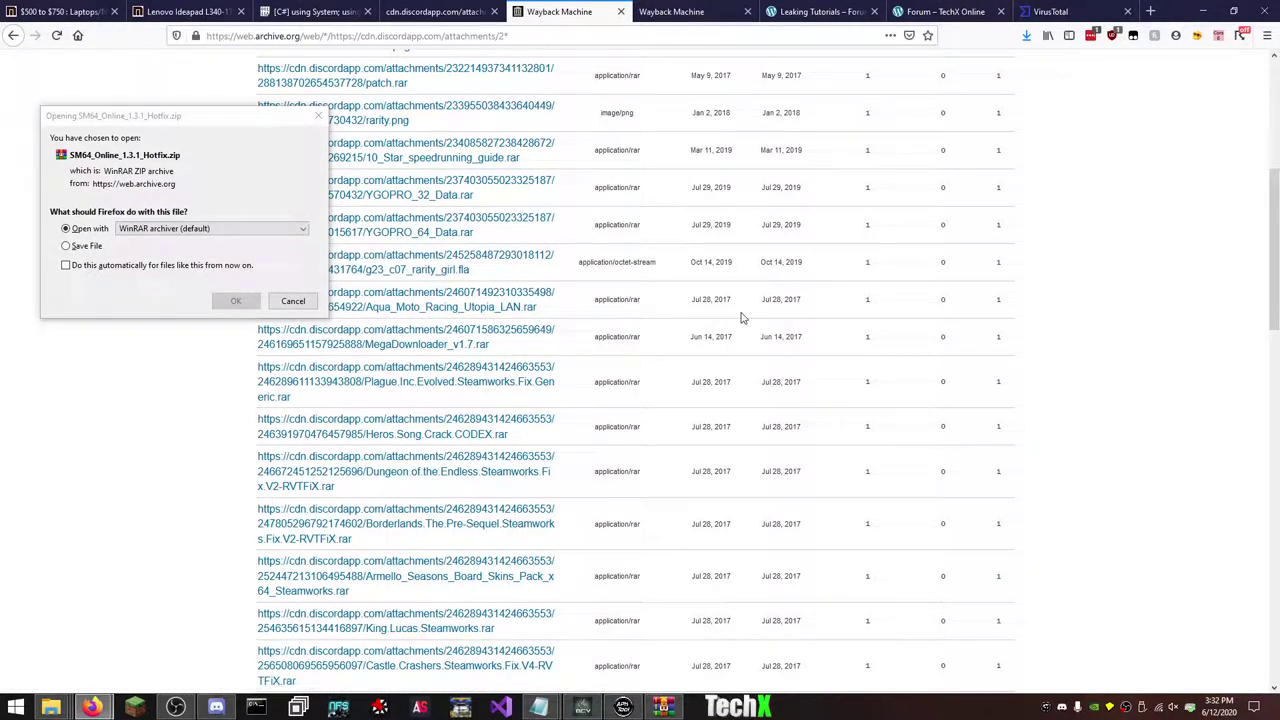
right_click(492, 298)
- Open the Aqua_Moto_Racing_Utopia_LAN.rar capture in a new tab and view it
key("Escape")
middle_click(528, 314)
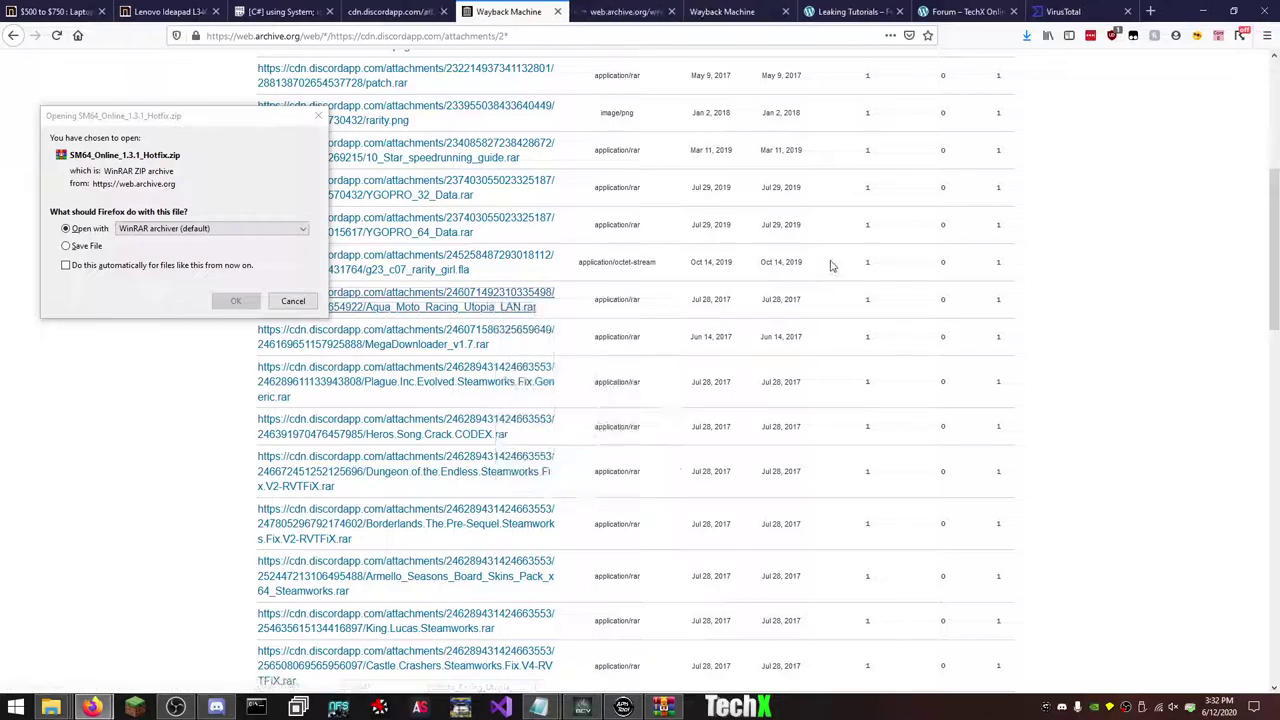
left_click(612, 10)
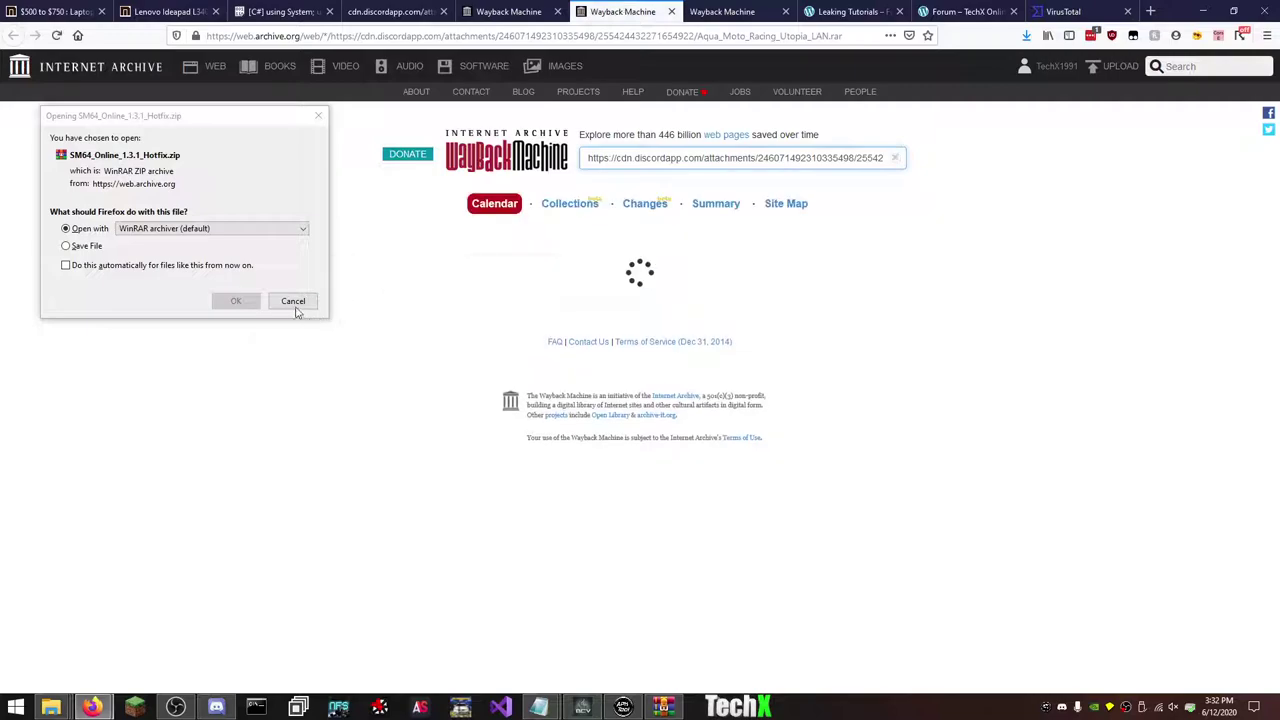
- Open SM64_Online_1.3.1_Hotfix.zip in WinRAR, inspect its hotfix folder, then close it
left_click(254, 302)
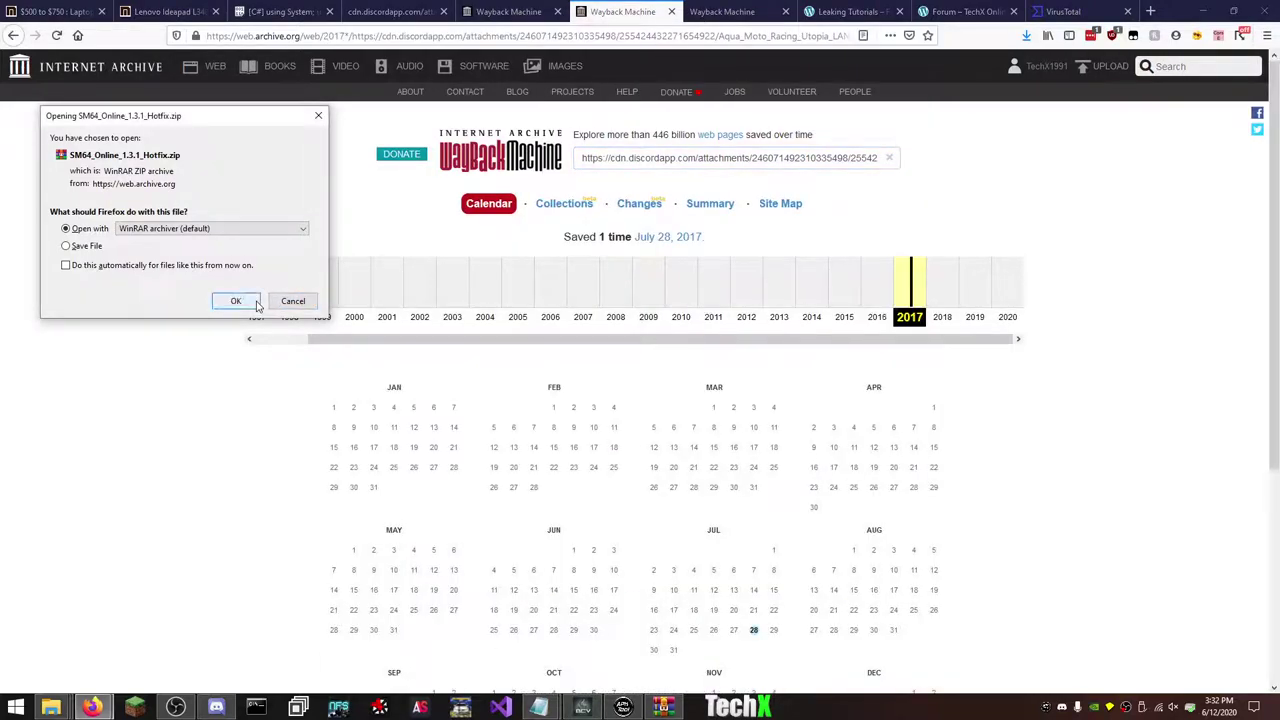
left_click(256, 304)
scroll(240, 380, "down", 3)
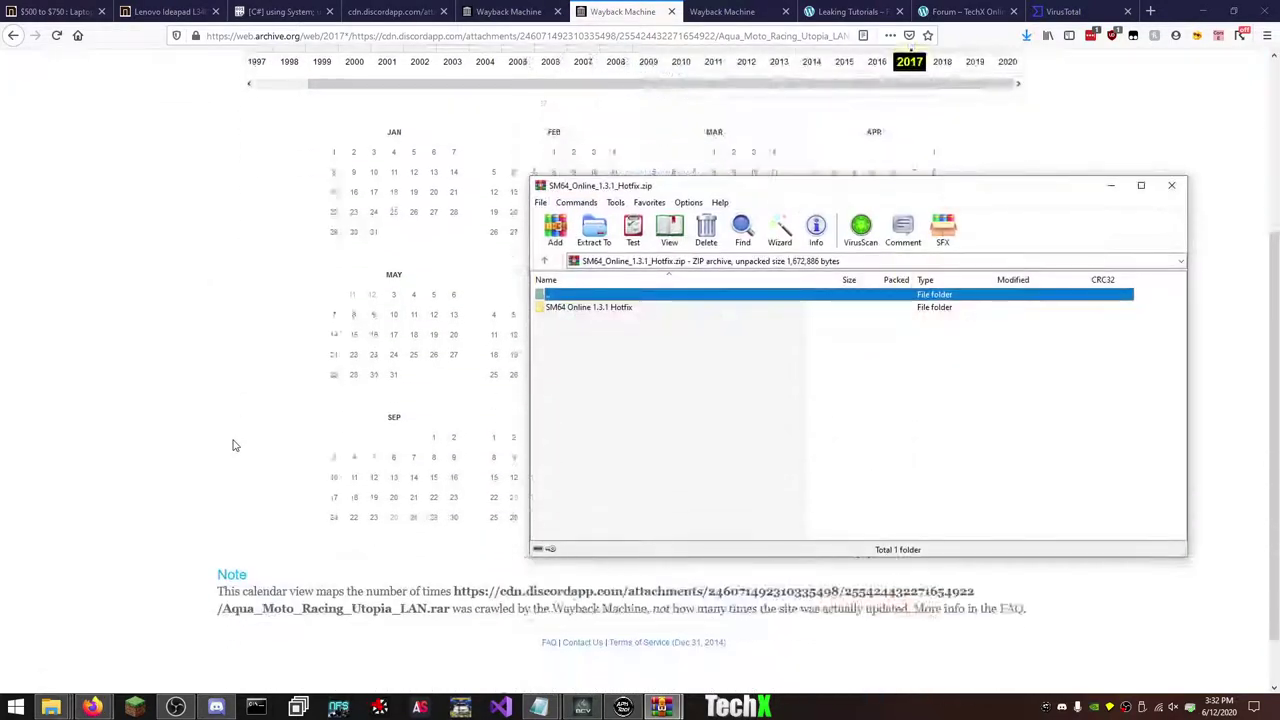
double_click(637, 308)
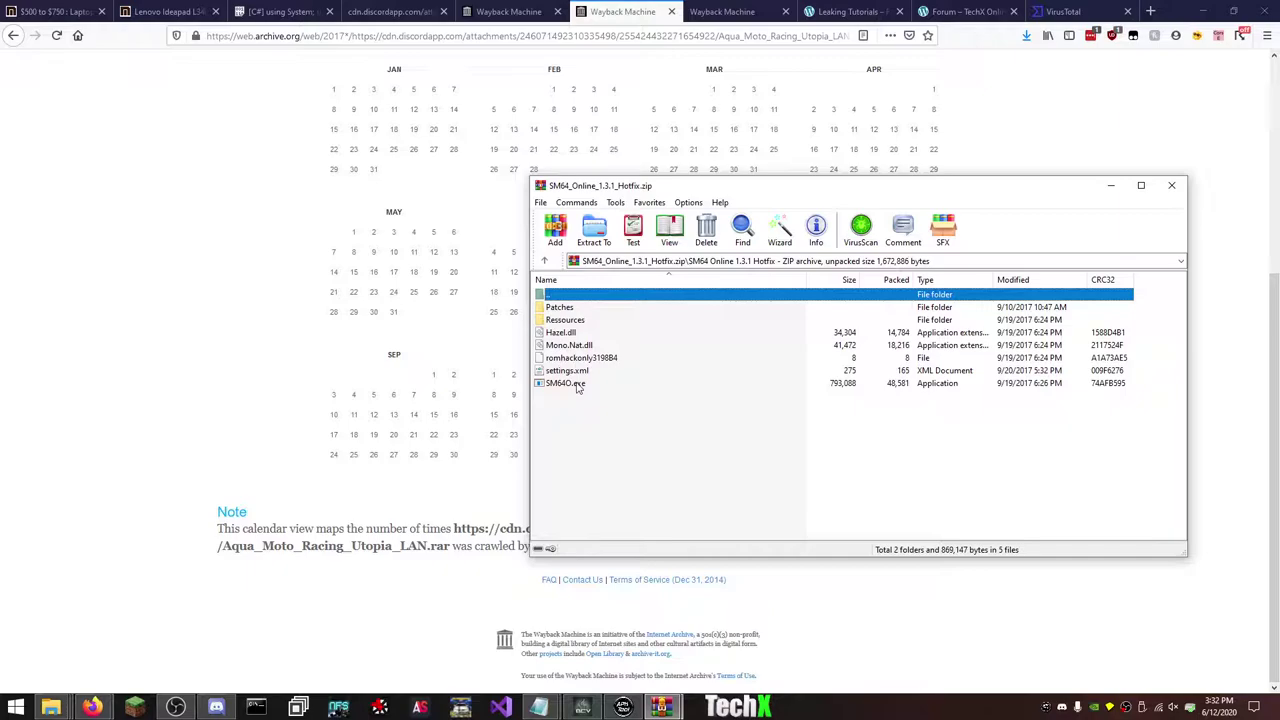
left_click(1171, 186)
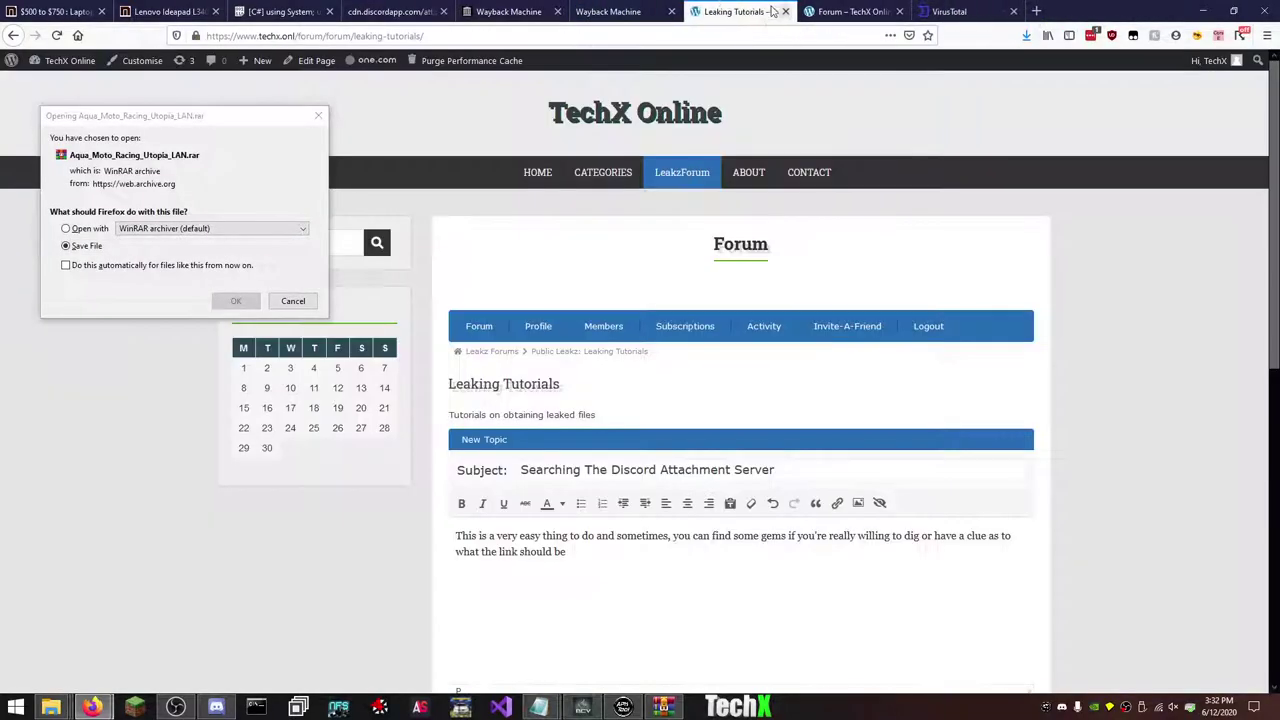
- Close the finished tab and save Aqua_Moto_Racing_Utopia_LAN.rar to disk
left_click(664, 14)
left_click(670, 11)
left_click(238, 302)
left_click(240, 303)
- Return to the rar-filtered attachments listing and scroll through it
left_click(623, 11)
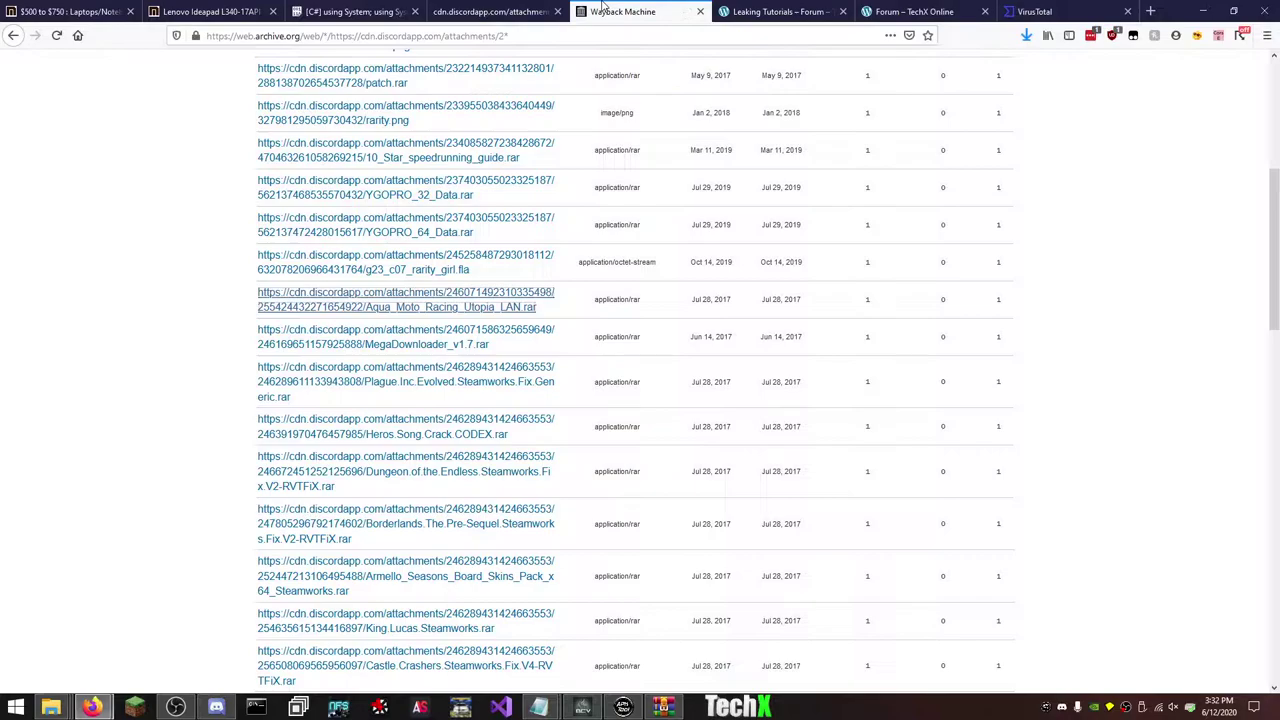
scroll(791, 478, "down", 3)
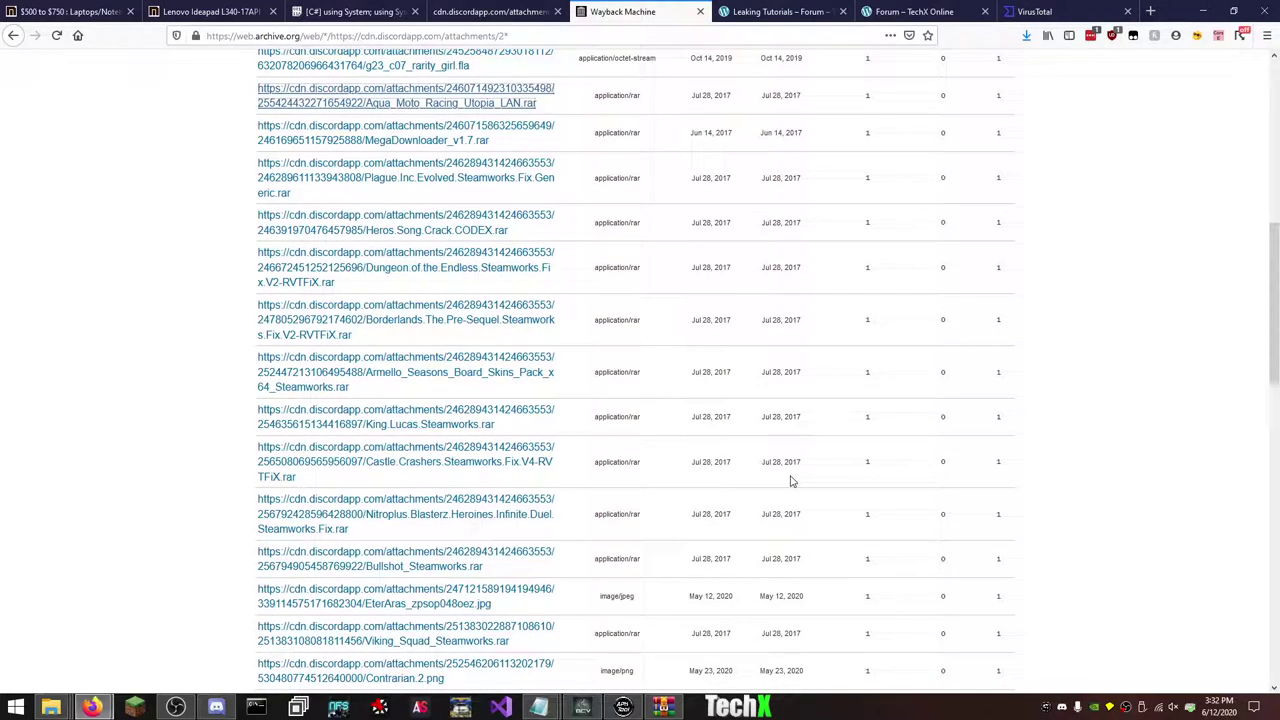
scroll(791, 481, "down", 5)
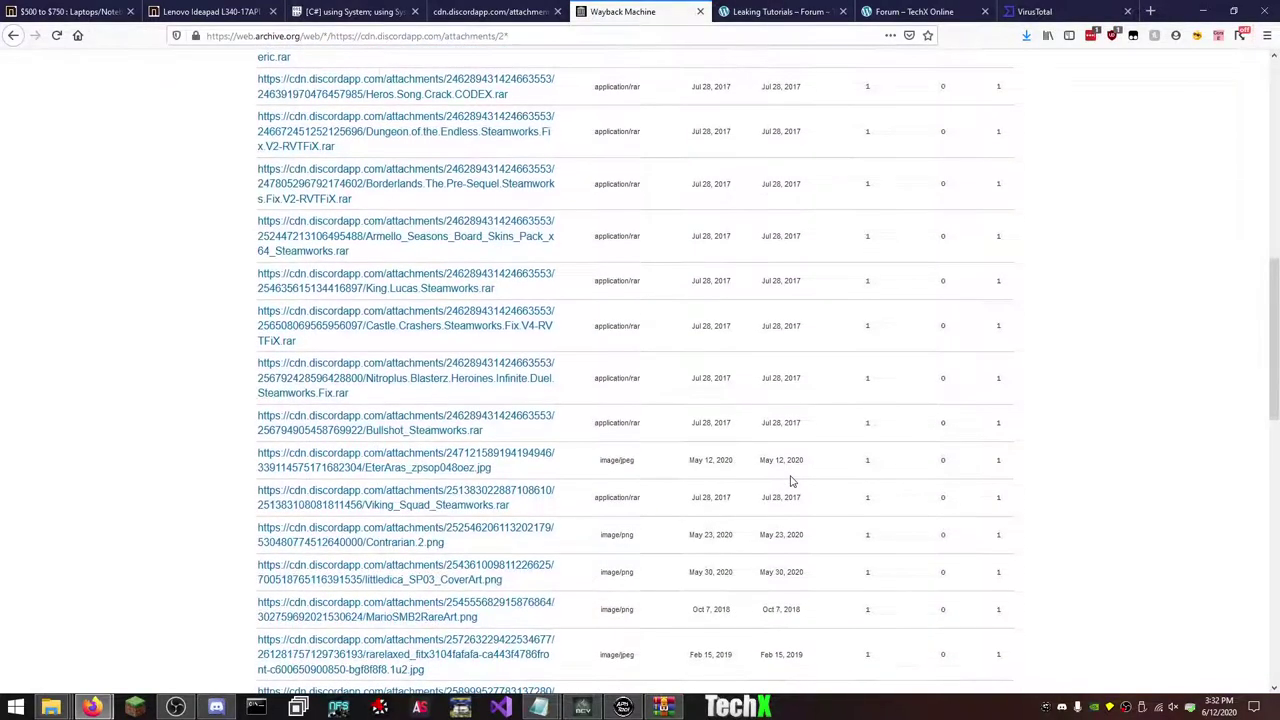
scroll(791, 481, "down", 3)
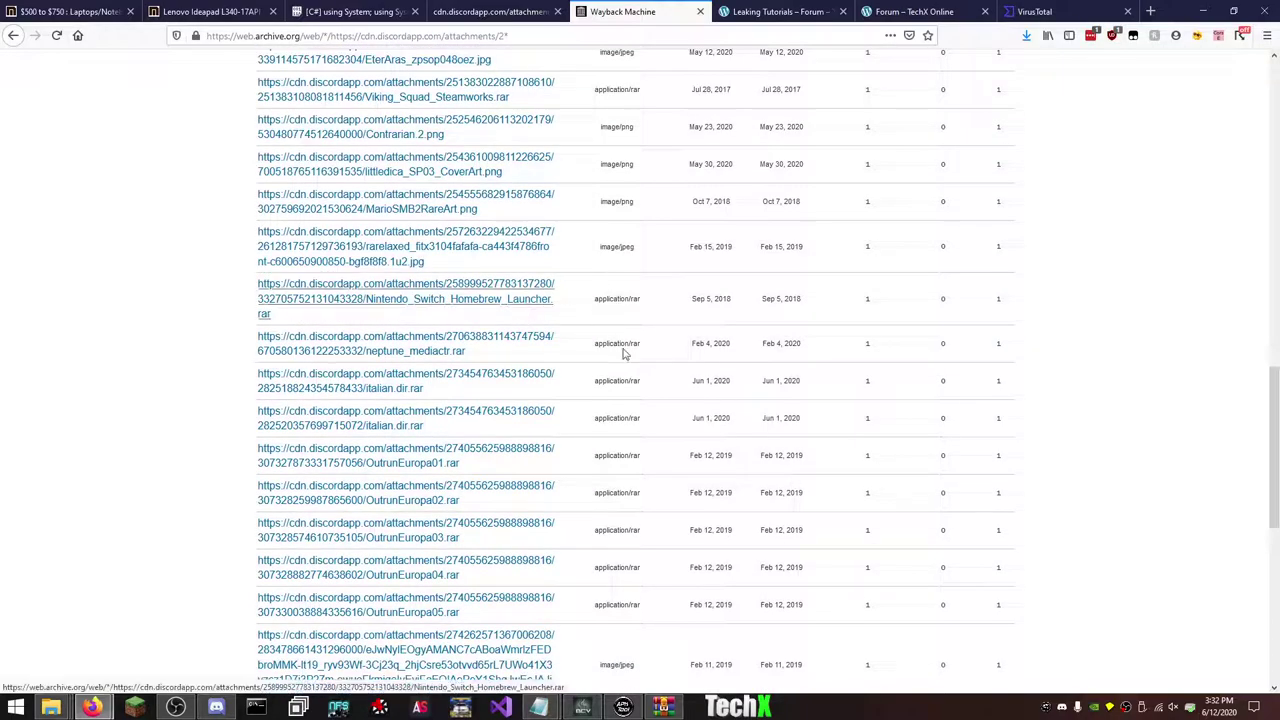
scroll(697, 398, "down", 3)
scroll(697, 398, "down", 3)
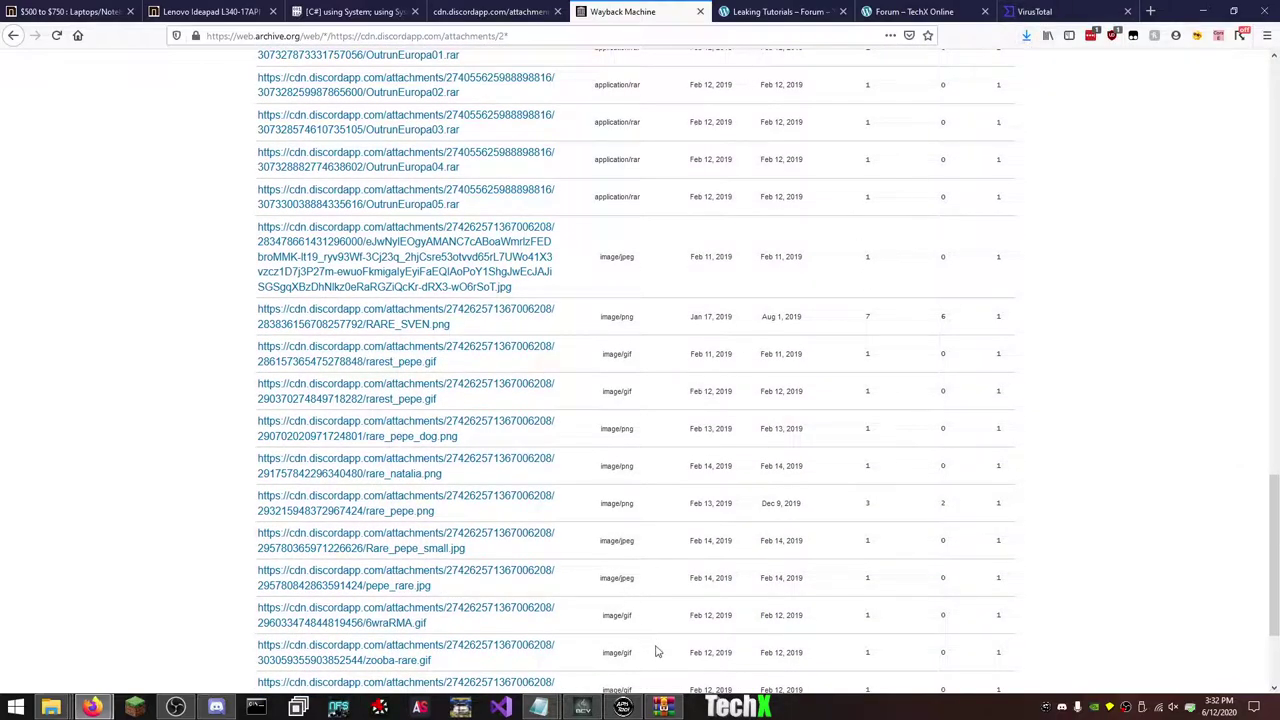
left_click(663, 707)
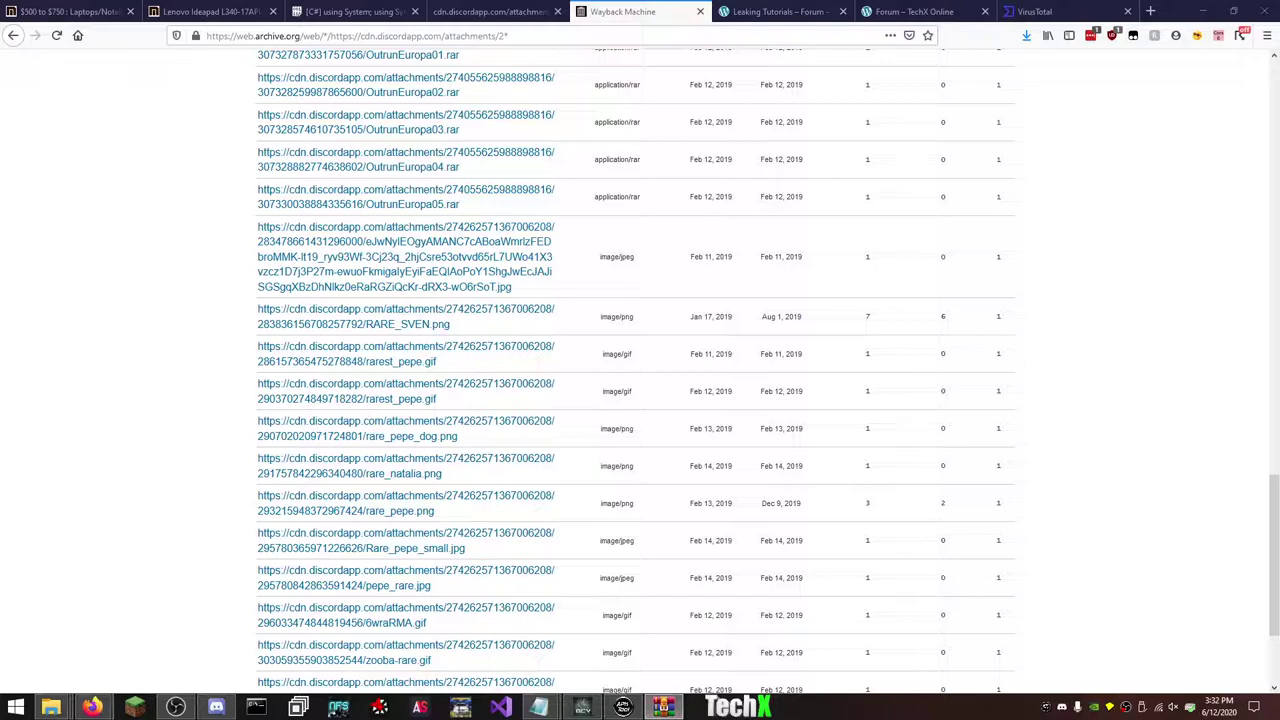
- Open the downloaded Aqua_Moto archive from recent downloads, then close the image preview
left_click(1026, 36)
left_click(949, 81)
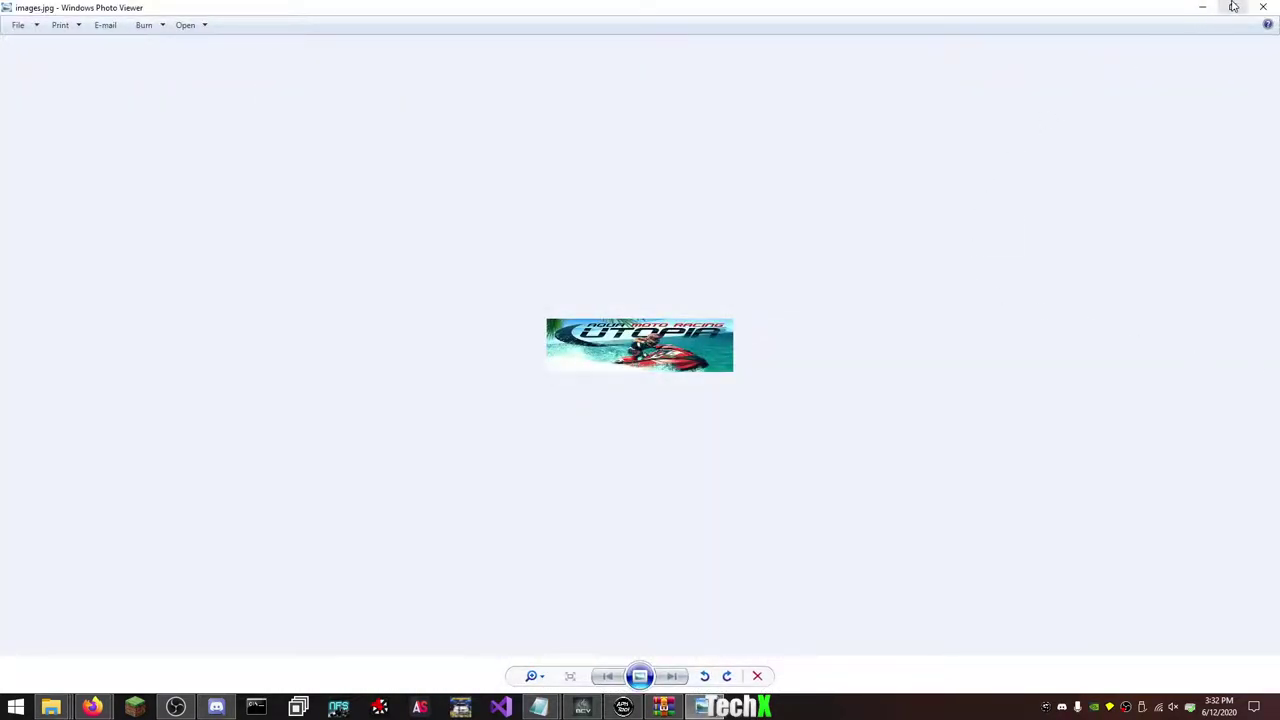
left_click(1262, 7)
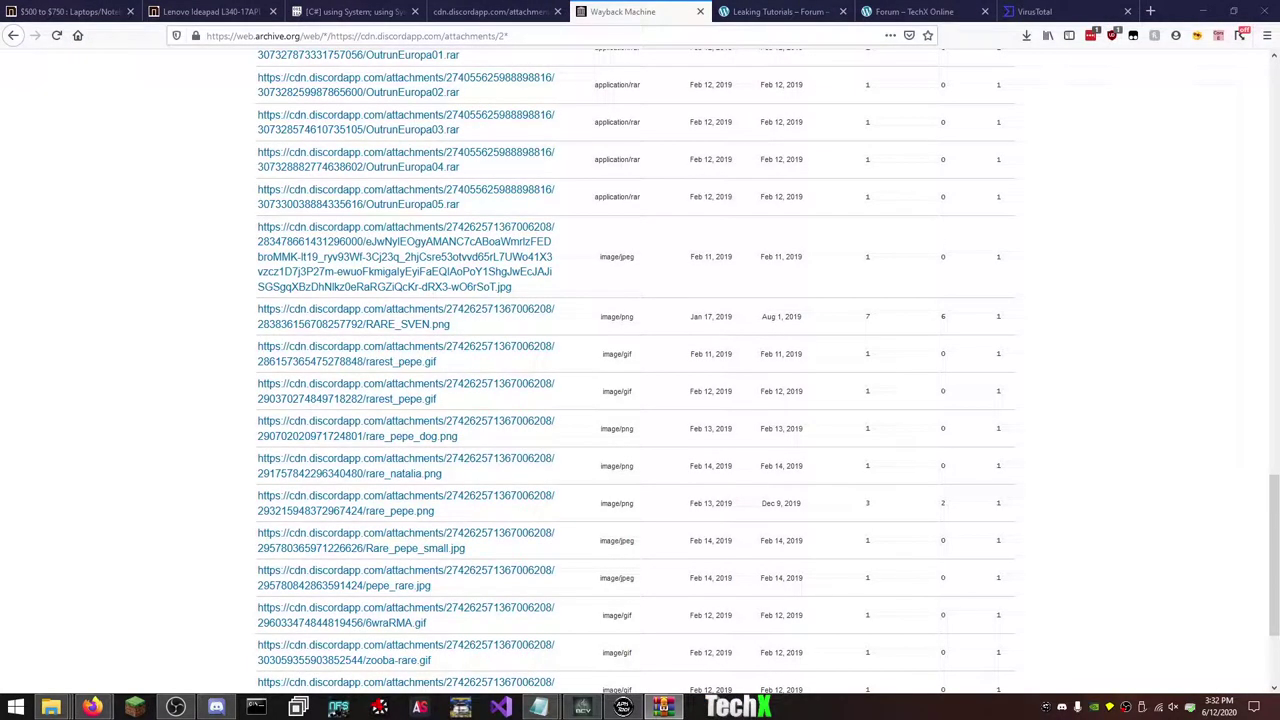
scroll(1114, 447, "down", 3)
scroll(1114, 447, "up", 20)
- Paste the first attachment link into the address and load its capture listing
left_click(521, 36)
key("shift+Left")
key("shift+Left")
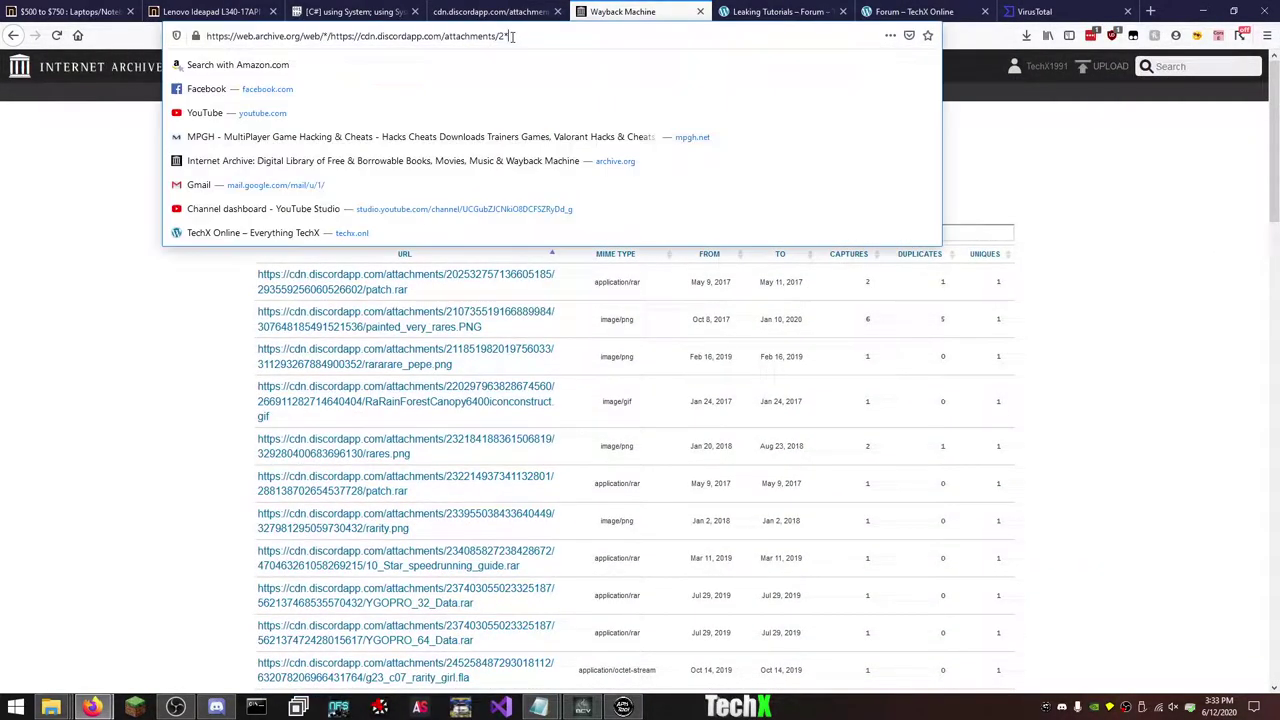
left_click(945, 437)
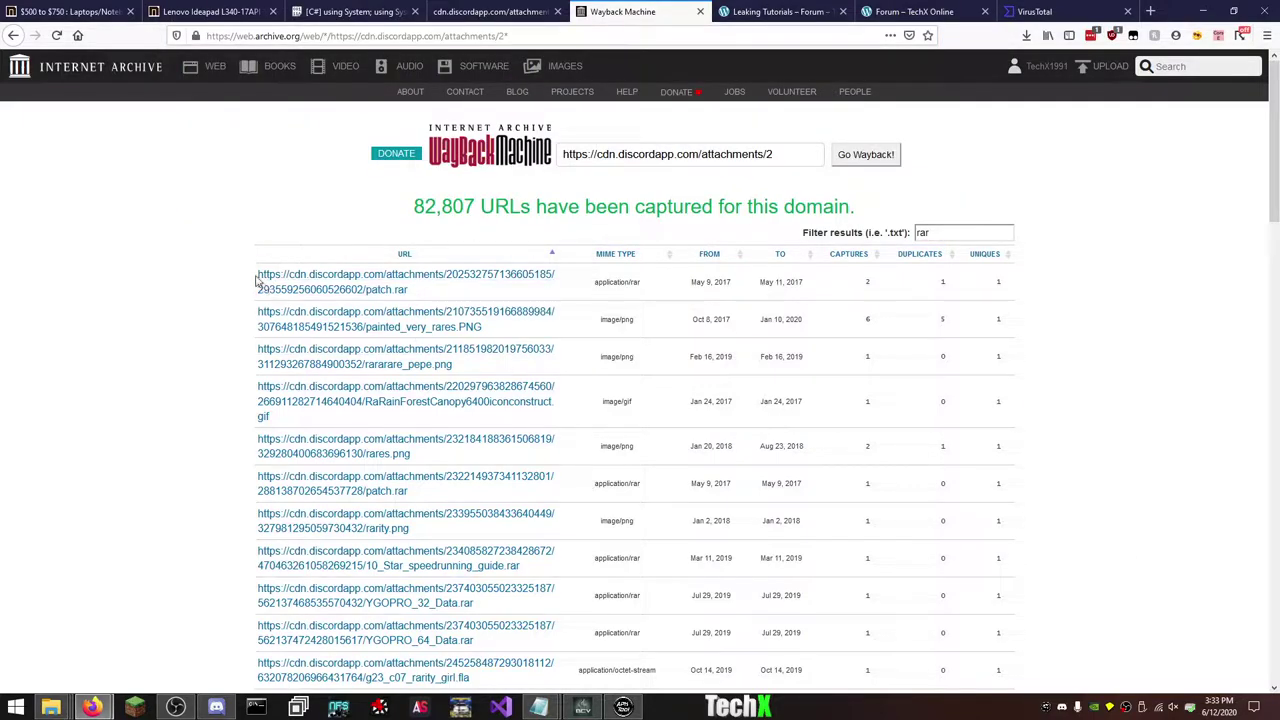
left_click_drag(258, 284, 555, 287)
key("ctrl+c")
left_click_drag(512, 36, 331, 37)
key("ctrl+v")
key("Return")
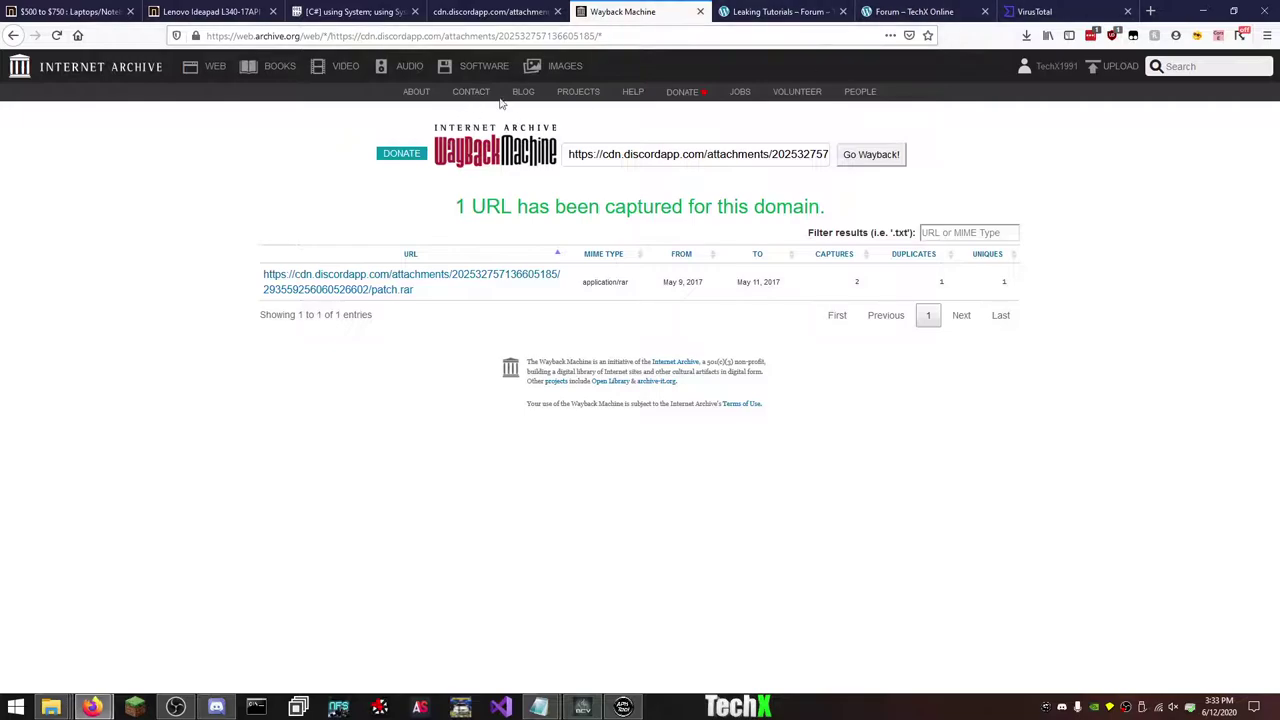
- Change the URL ending to attachments/3 and load its listing of 69,779 captures
left_click_drag(599, 37, 498, 48)
type("3")
key("Return")
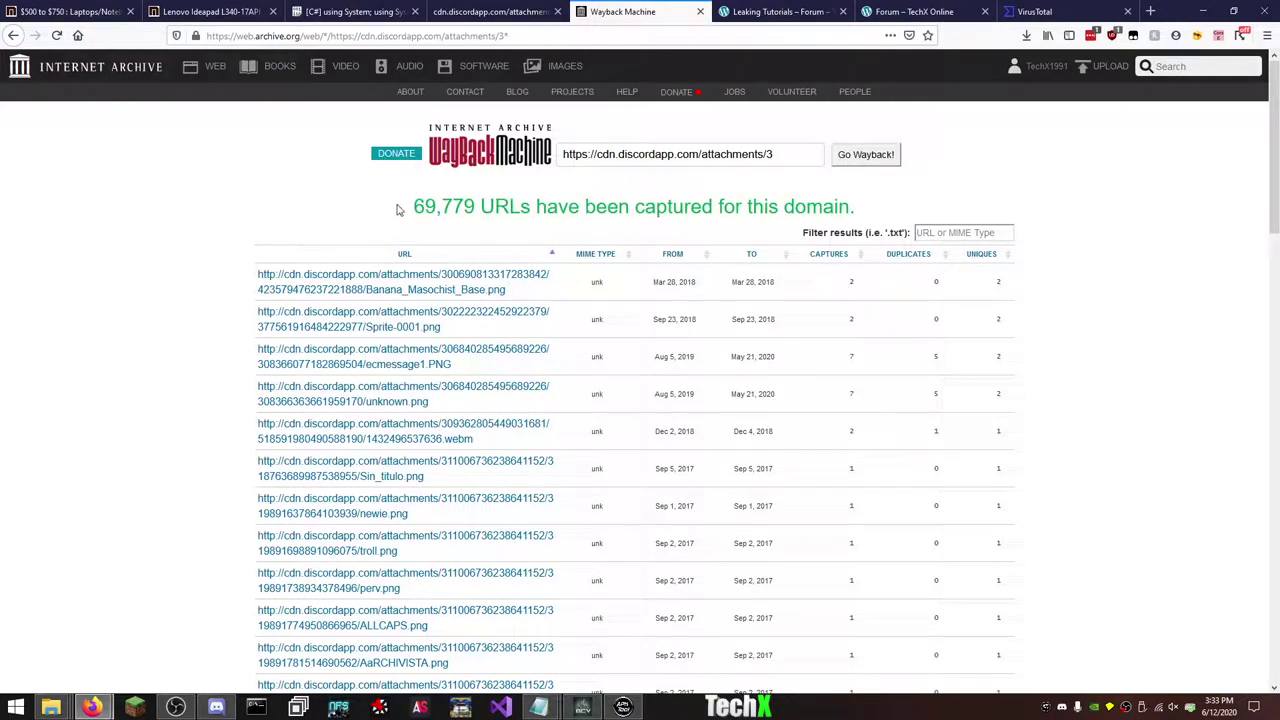
left_click_drag(416, 208, 477, 208)
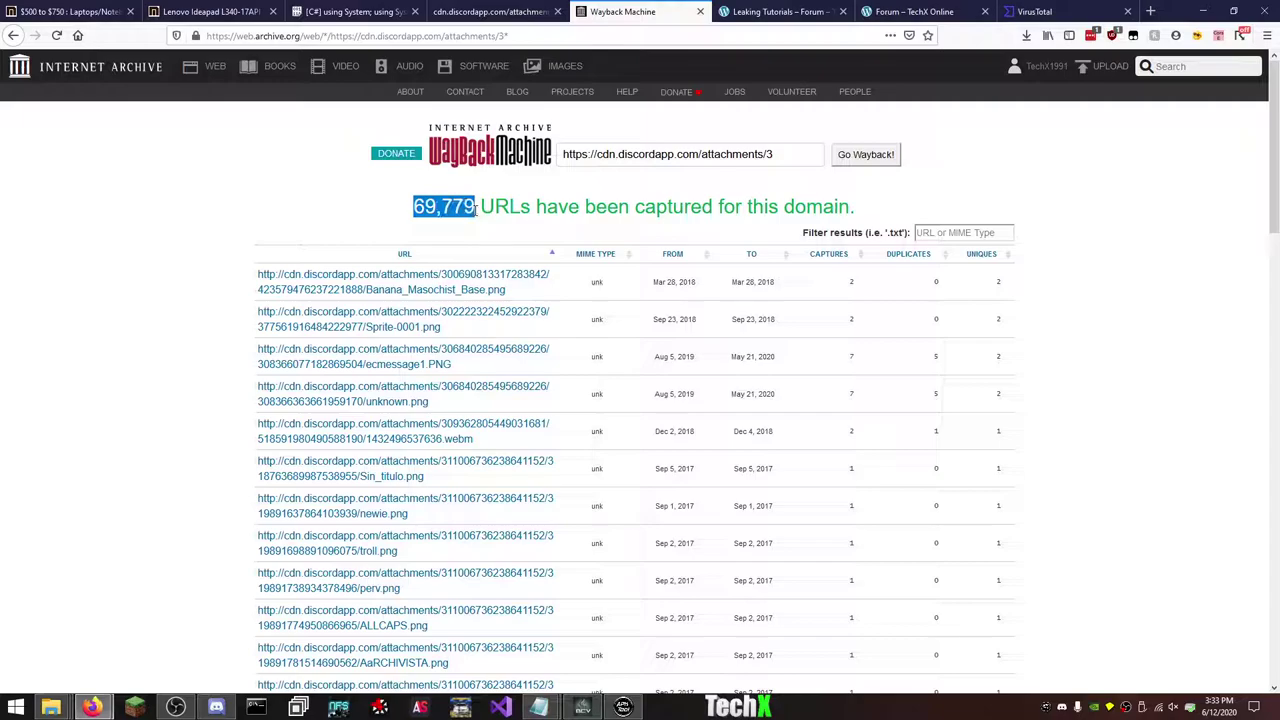
- Filter the attachments/3 listing with 'zip.'
left_click(157, 287)
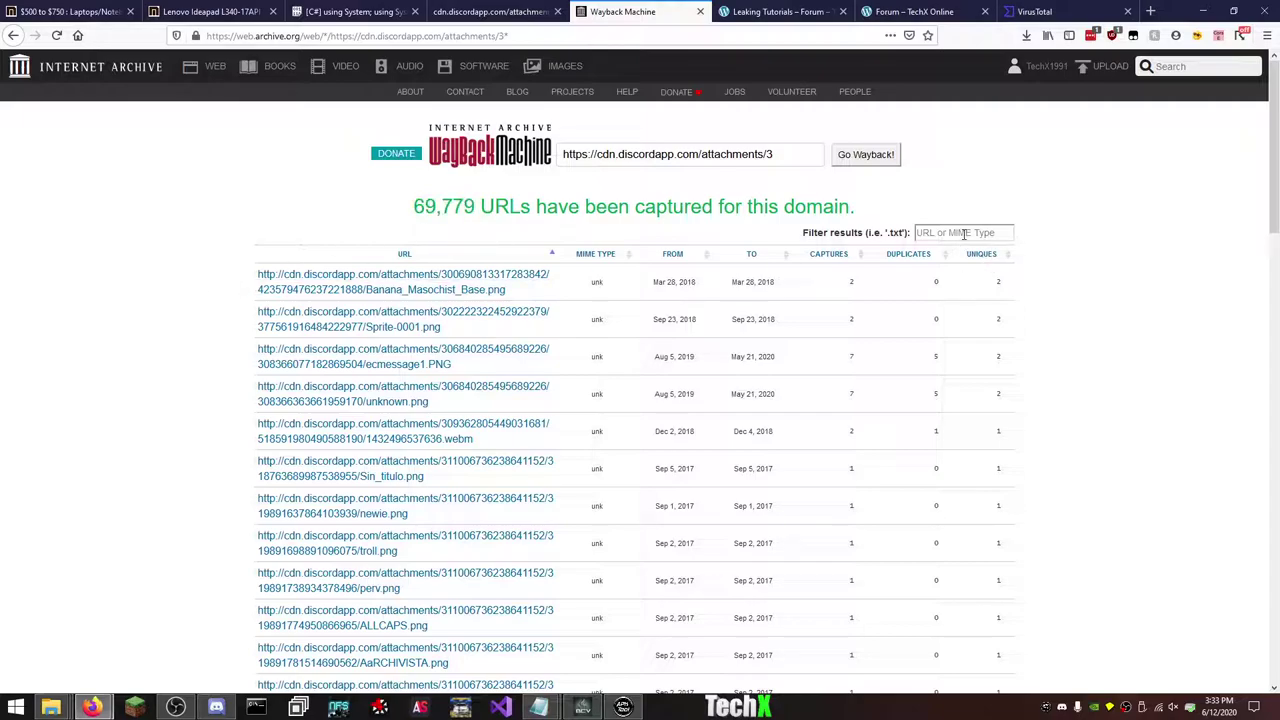
left_click(963, 233)
type("zip")
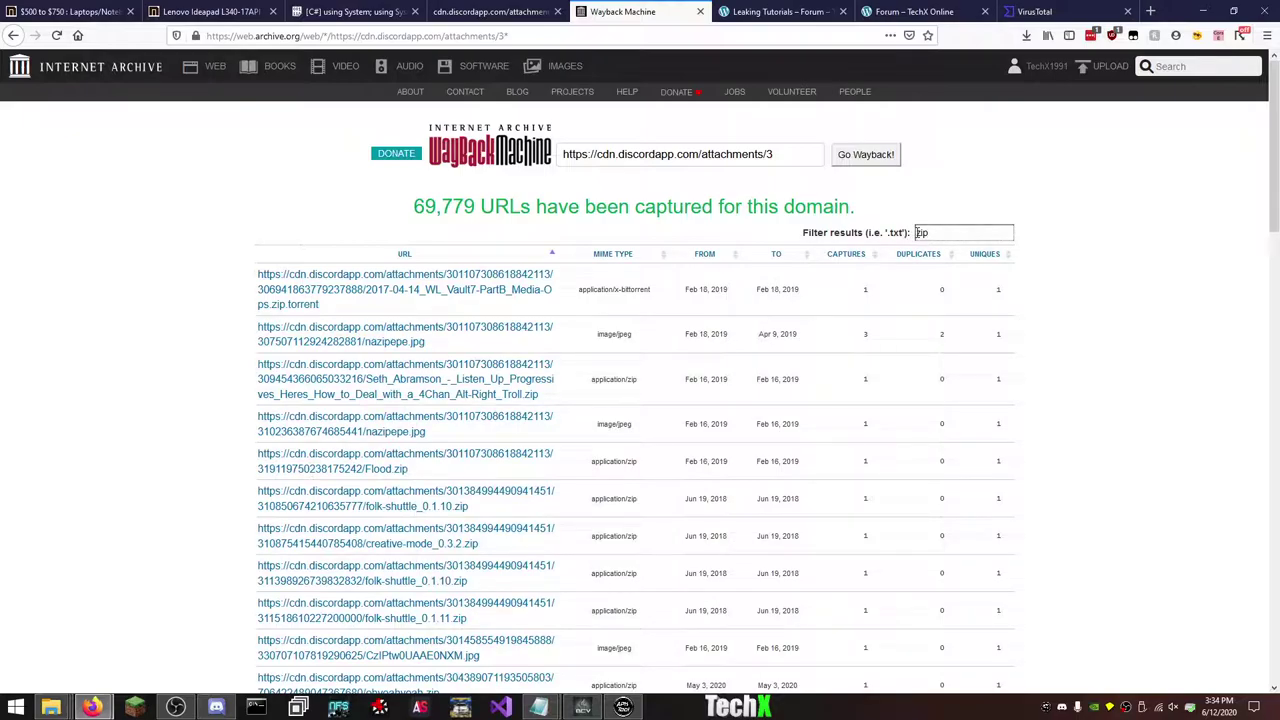
type(".")
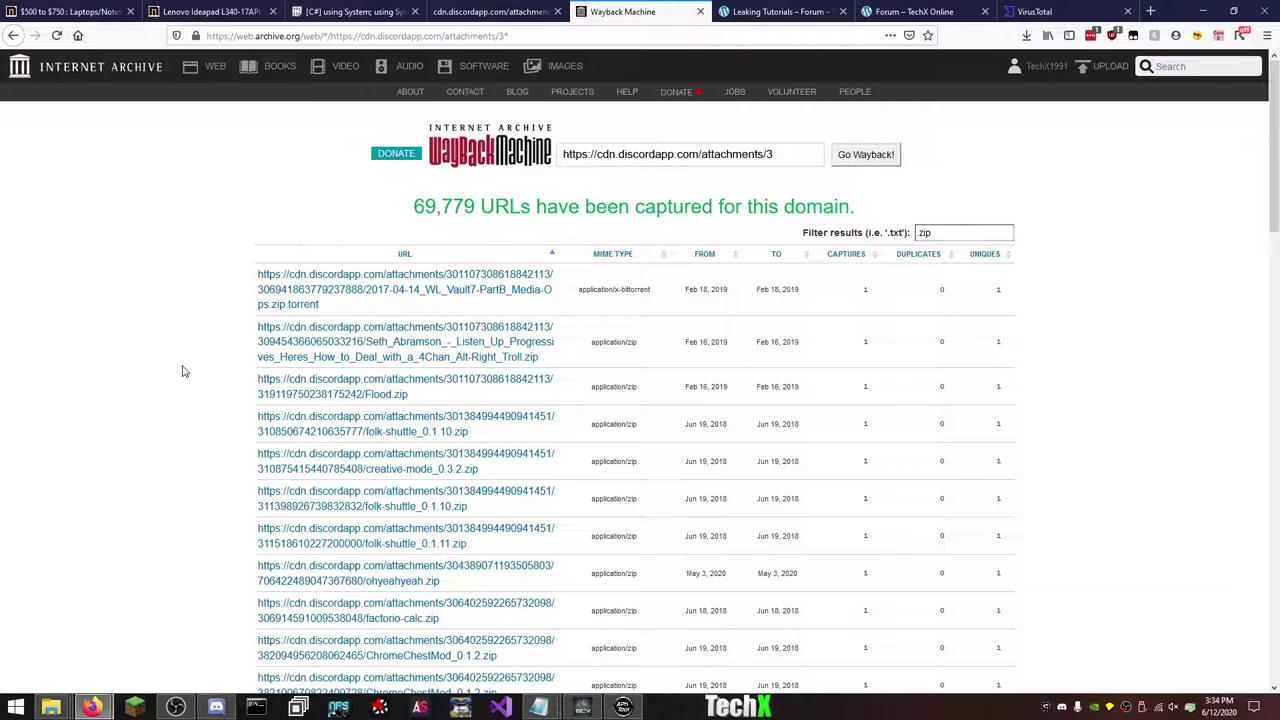
- Open the release.zip, ValveCars.zip and halo_01.zip captures in new tabs
scroll(183, 370, "down", 2)
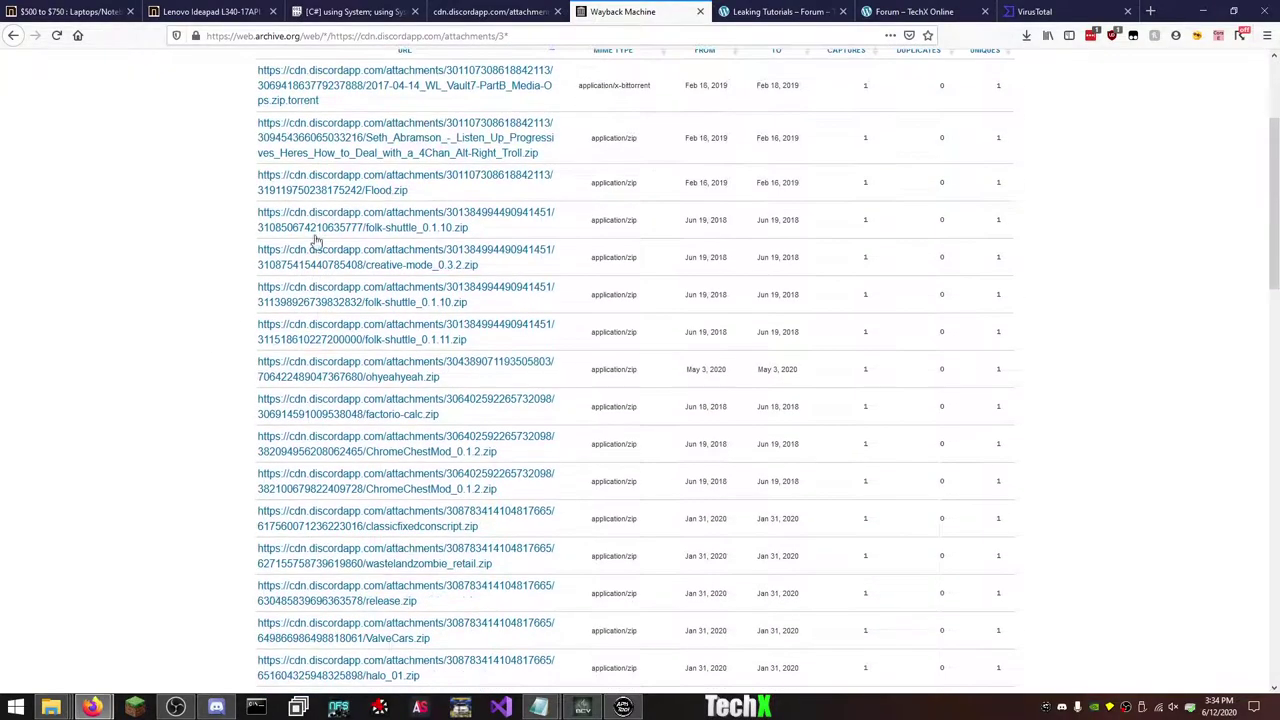
scroll(177, 372, "down", 2)
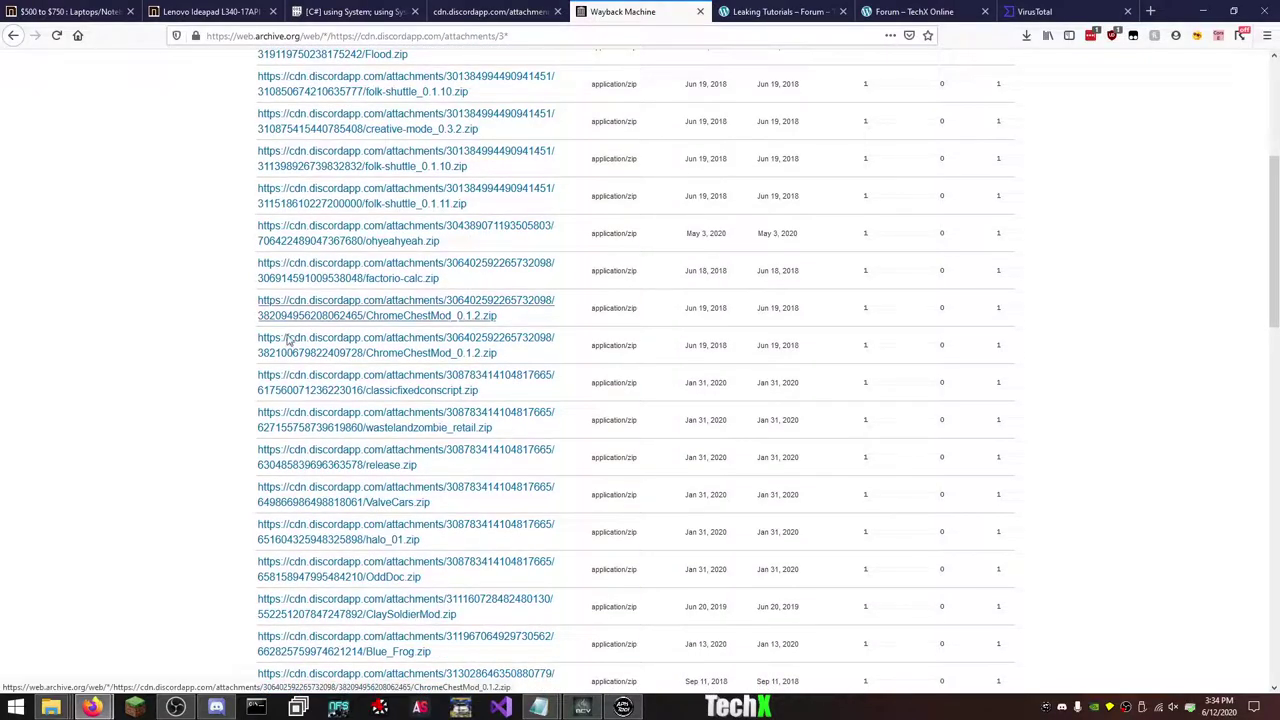
scroll(198, 373, "down", 2)
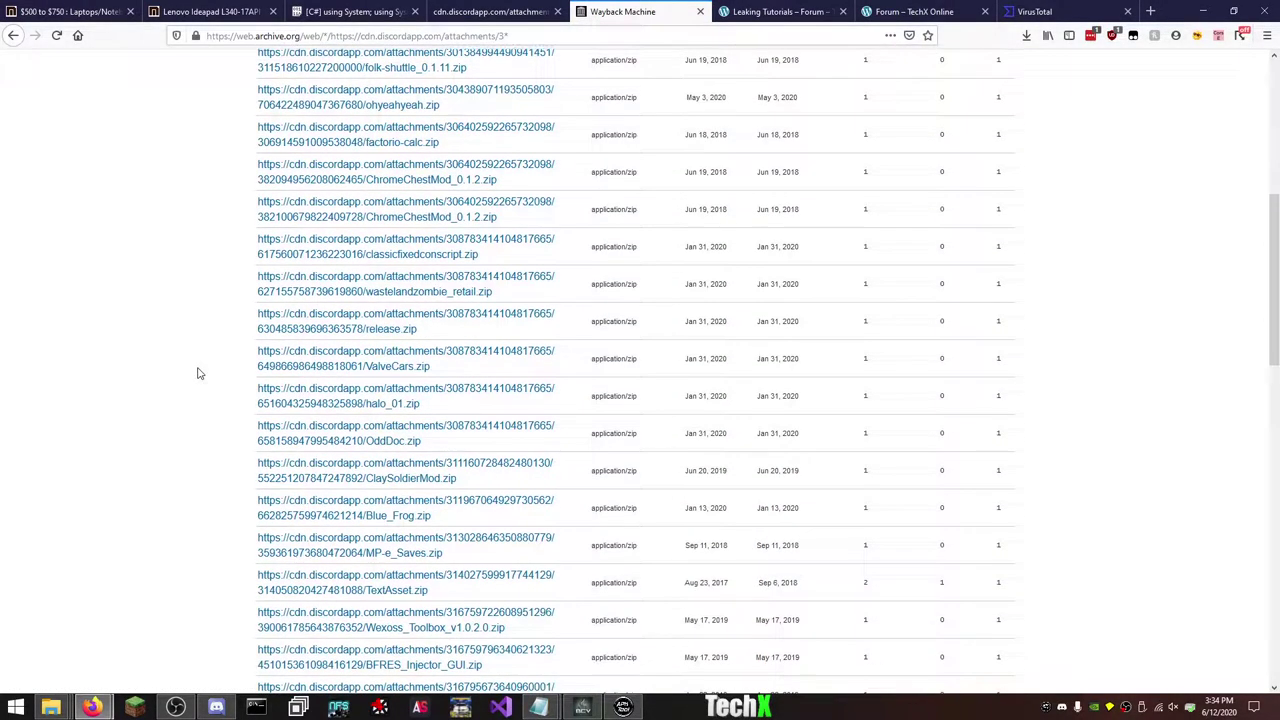
scroll(198, 373, "down", 2)
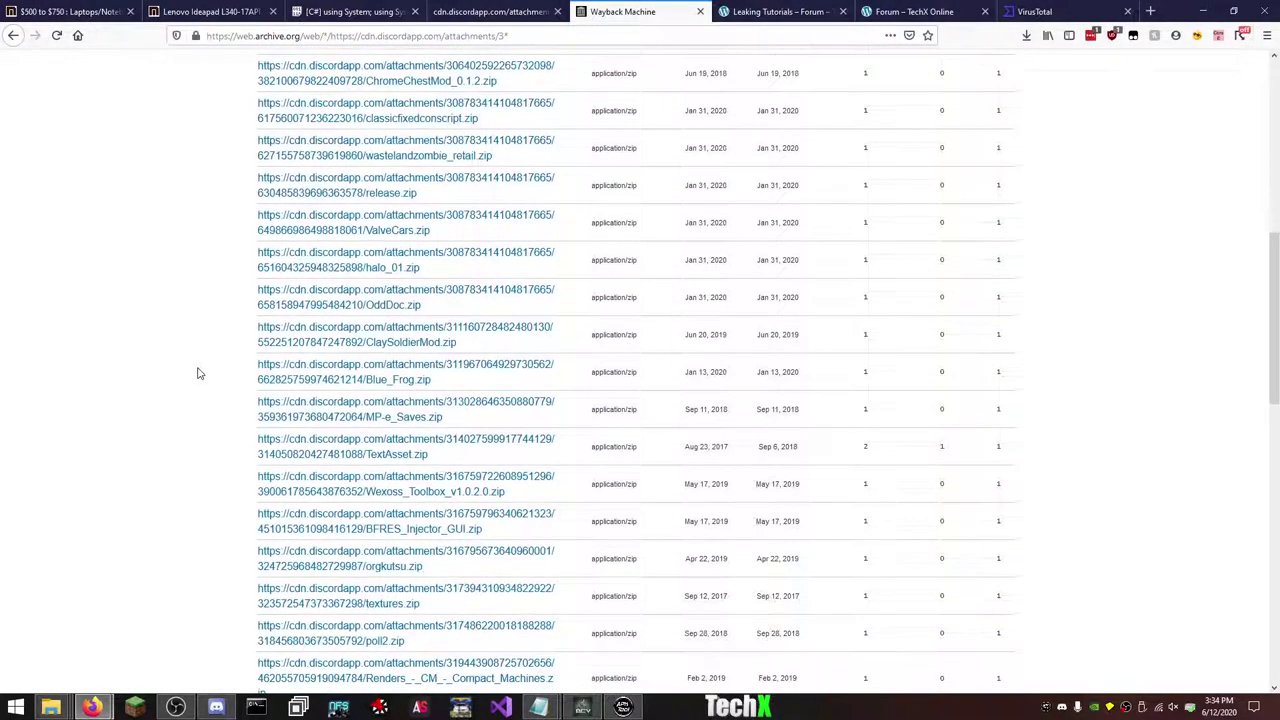
middle_click(380, 190)
middle_click(390, 230)
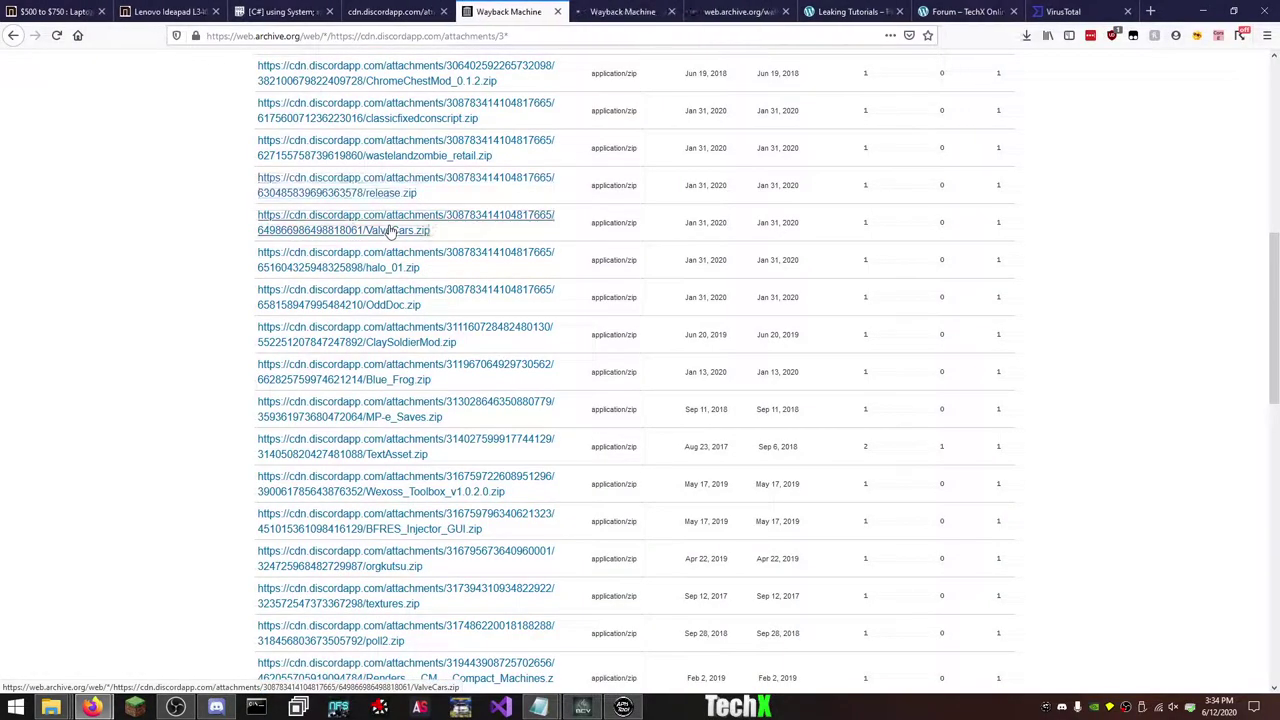
middle_click(322, 268)
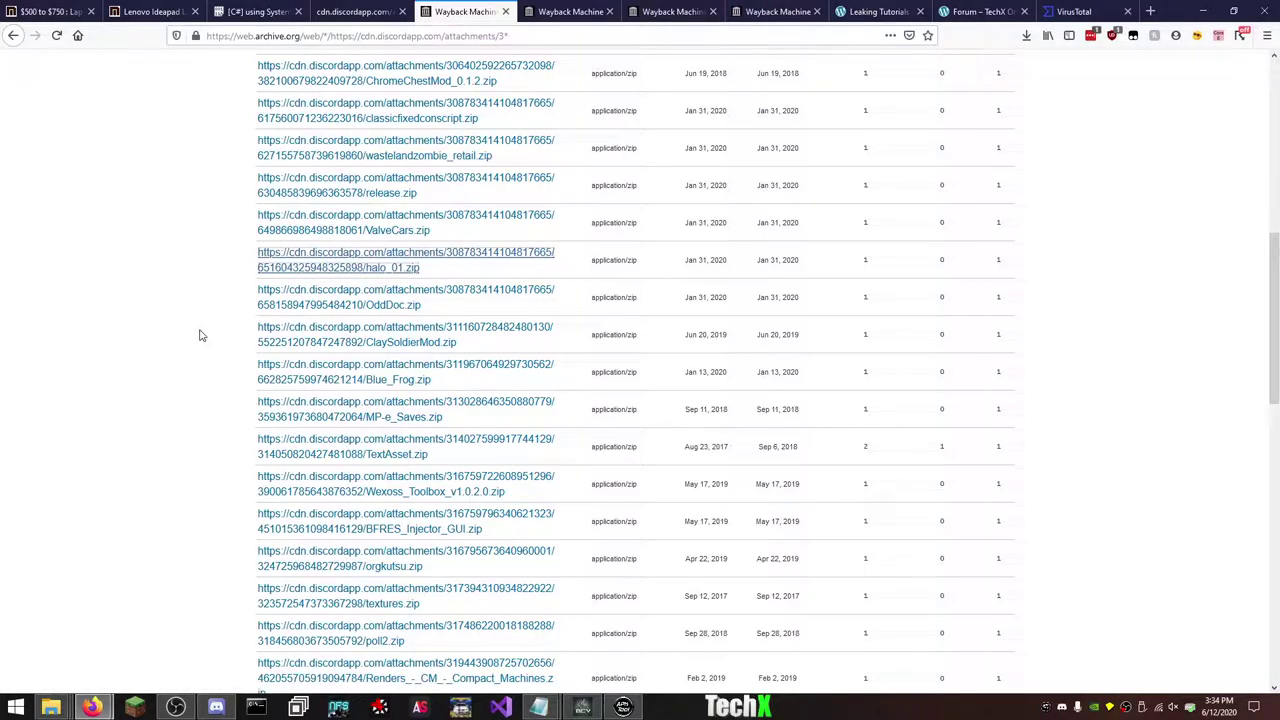
- Open the source.zip, src.zip and Super_Portal_64.zip captures in new tabs
scroll(199, 335, "down", 3)
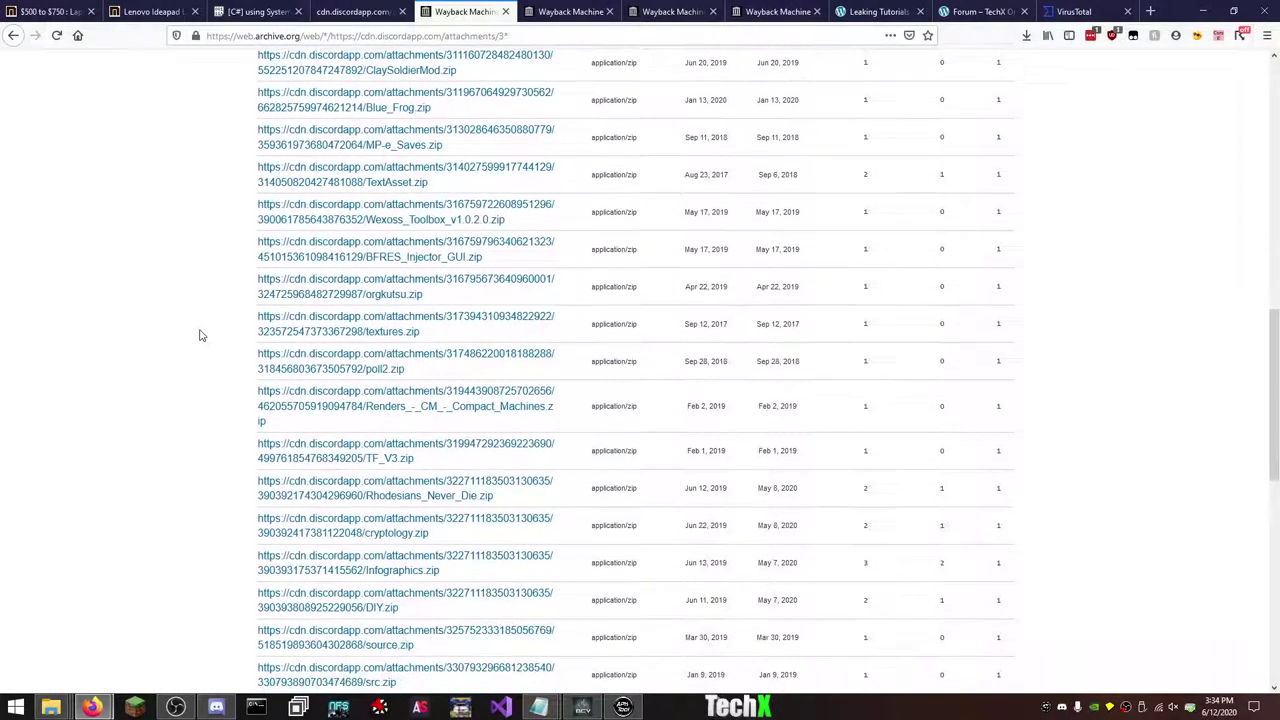
scroll(199, 335, "down", 2)
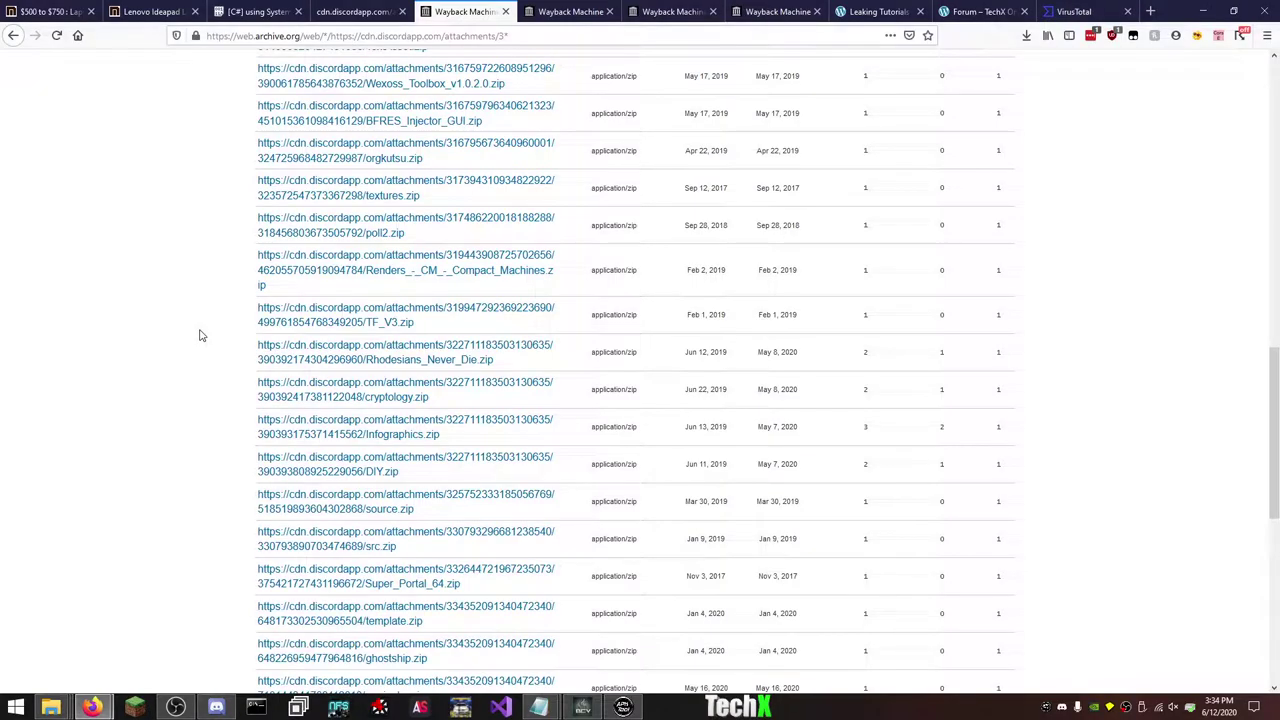
scroll(199, 335, "down", 3)
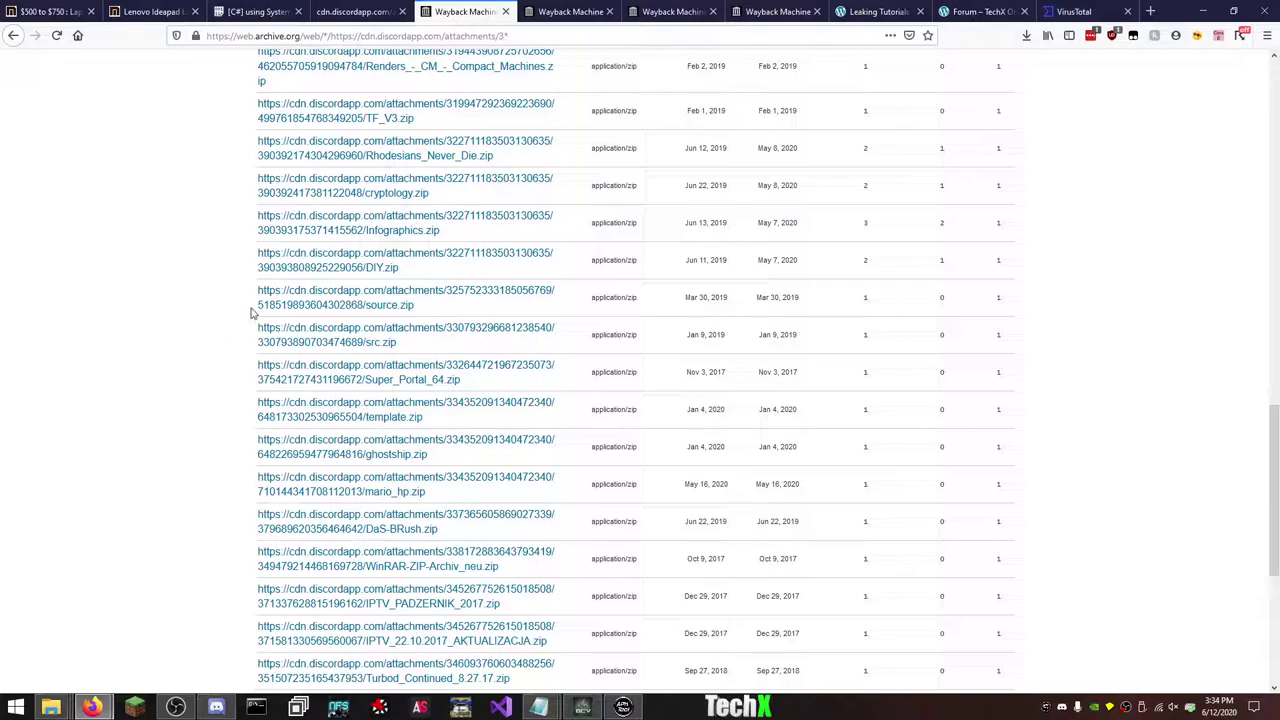
middle_click(326, 305)
middle_click(351, 345)
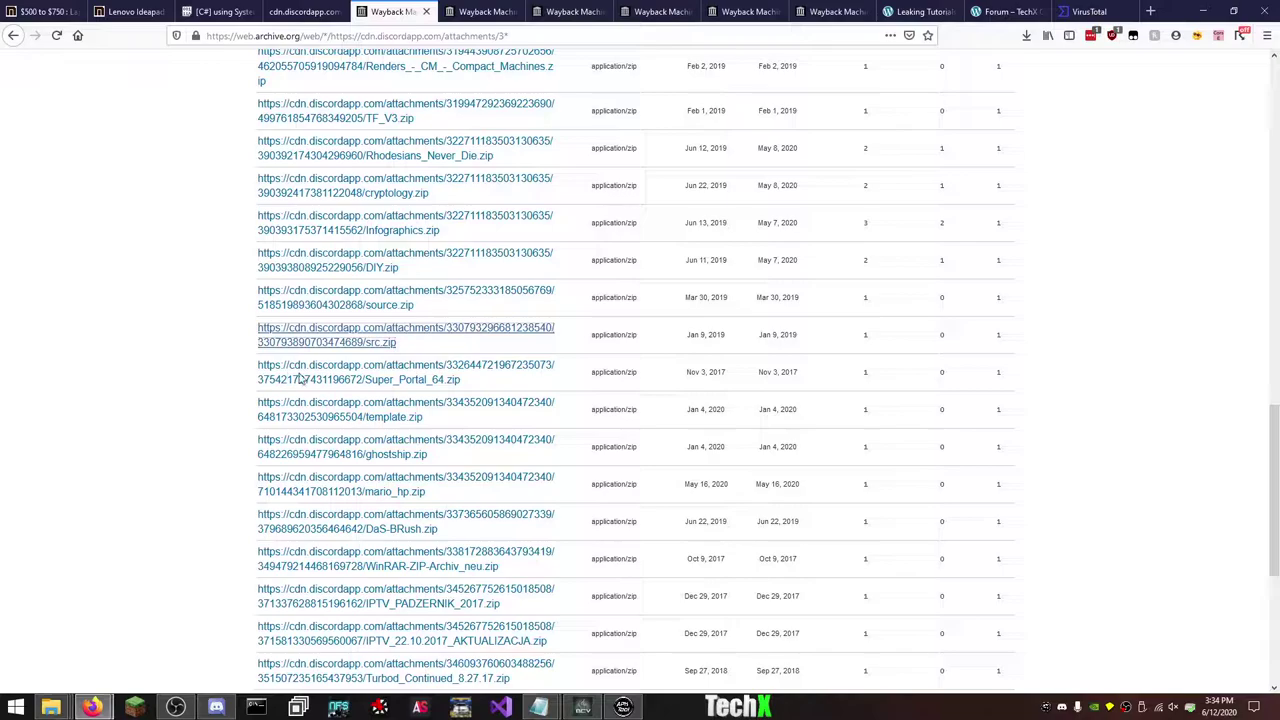
middle_click(312, 374)
scroll(167, 363, "down", 2)
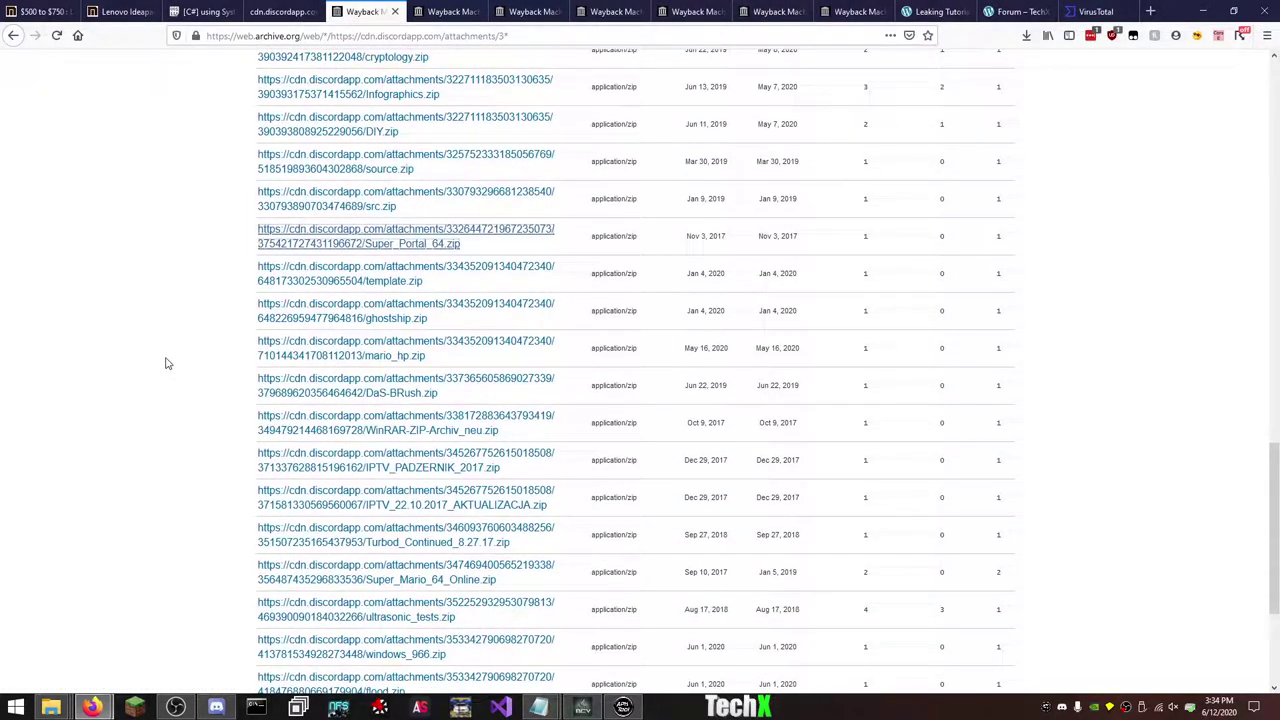
scroll(167, 363, "down", 3)
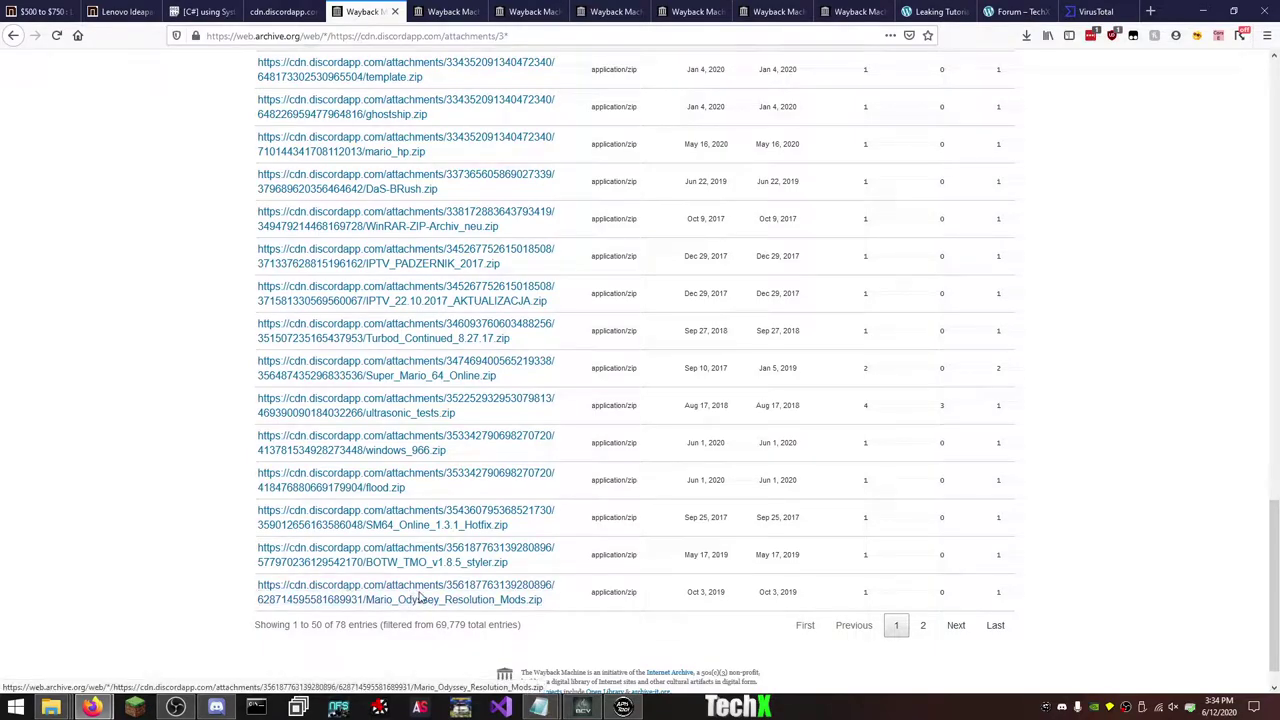
- Show page 2 of zip results, then request the January 31 release.zip and ValveCars.zip captures
left_click(923, 625)
left_click(460, 11)
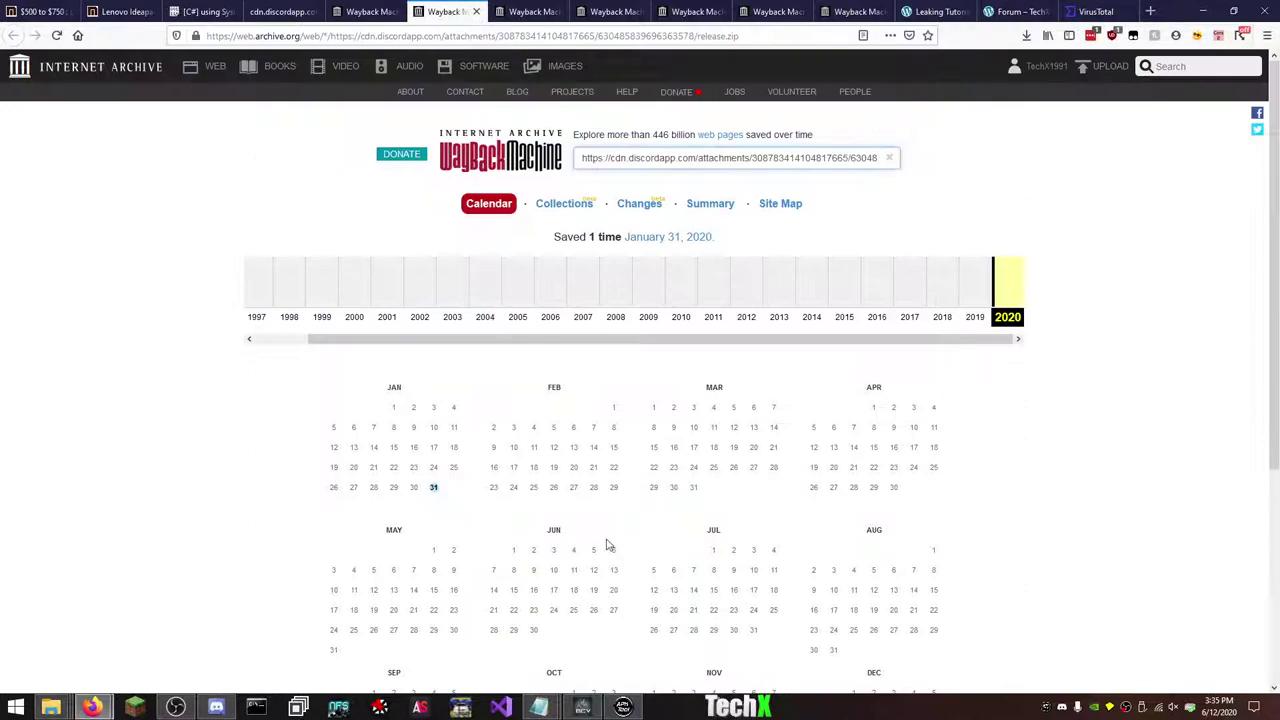
scroll(606, 518, "down", 3)
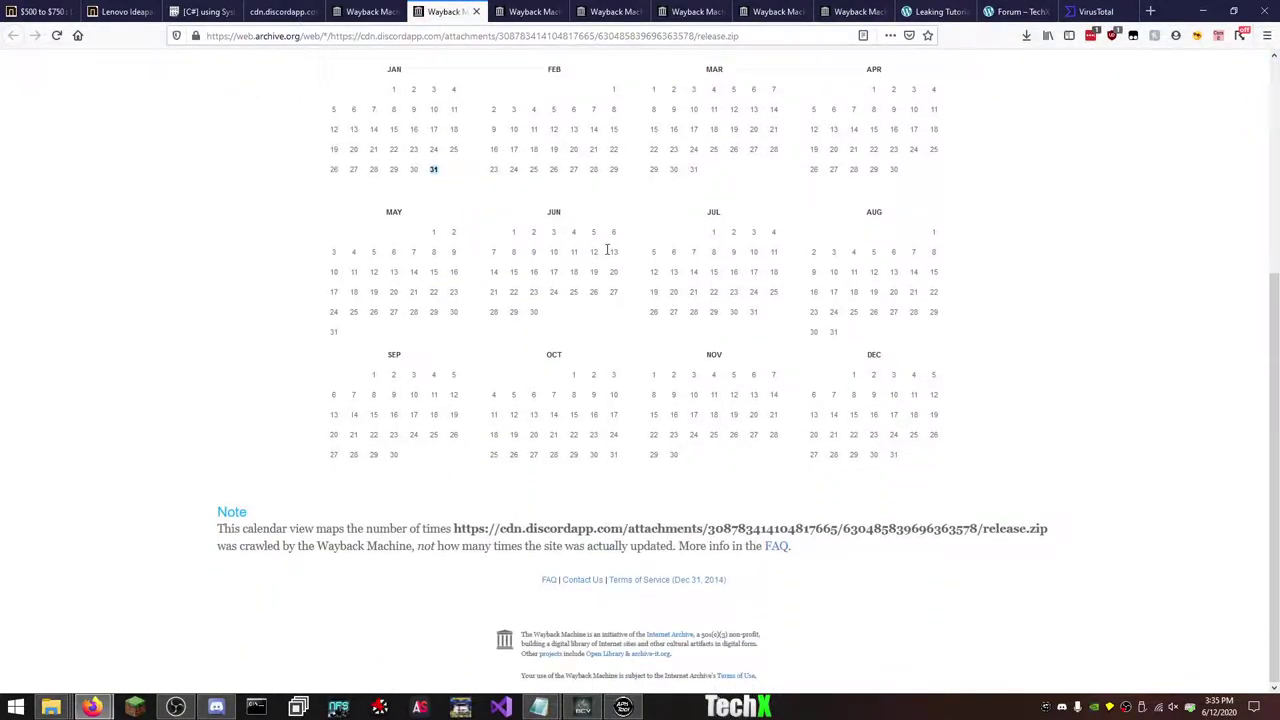
mouse_move(432, 172)
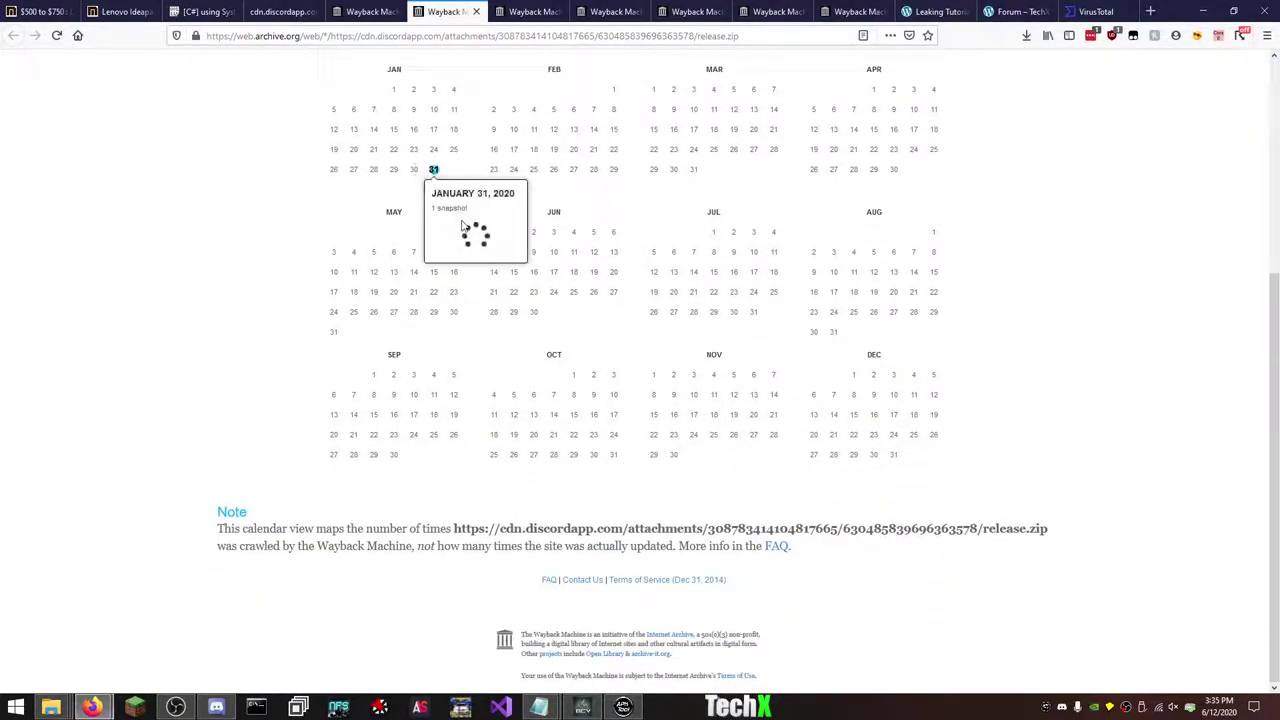
left_click(455, 223)
key("ctrl+Tab")
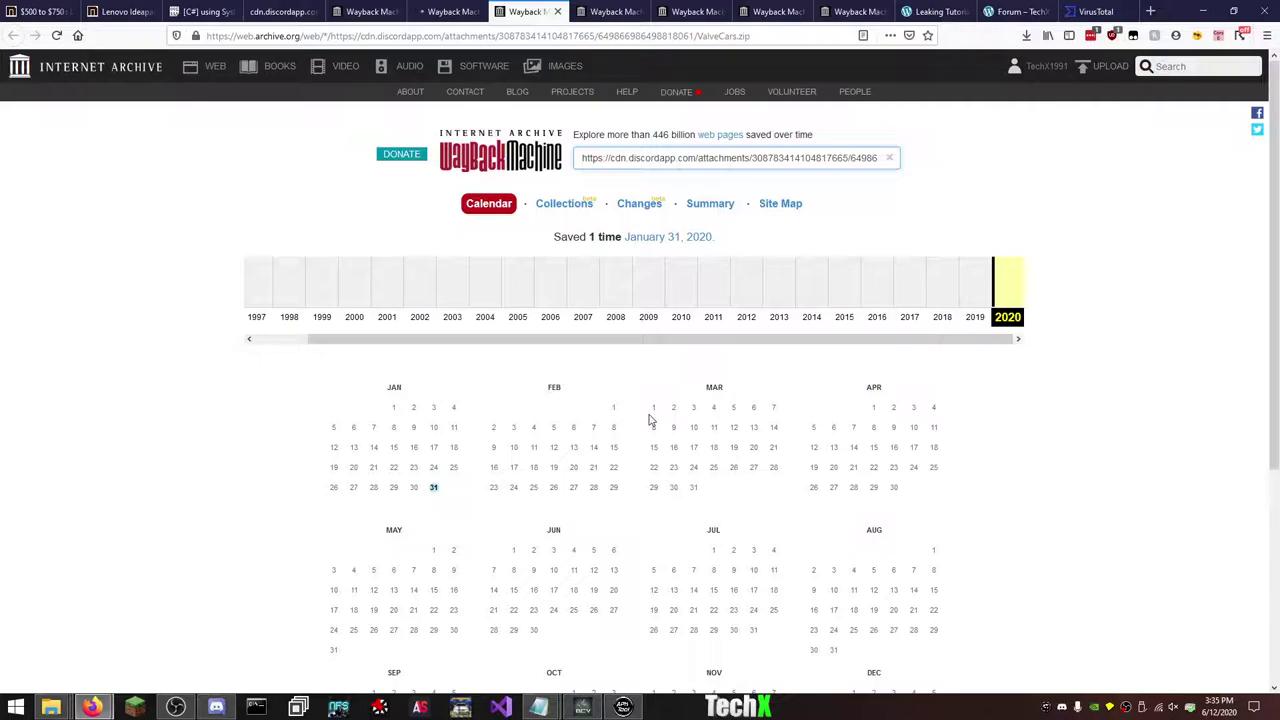
left_click(232, 300)
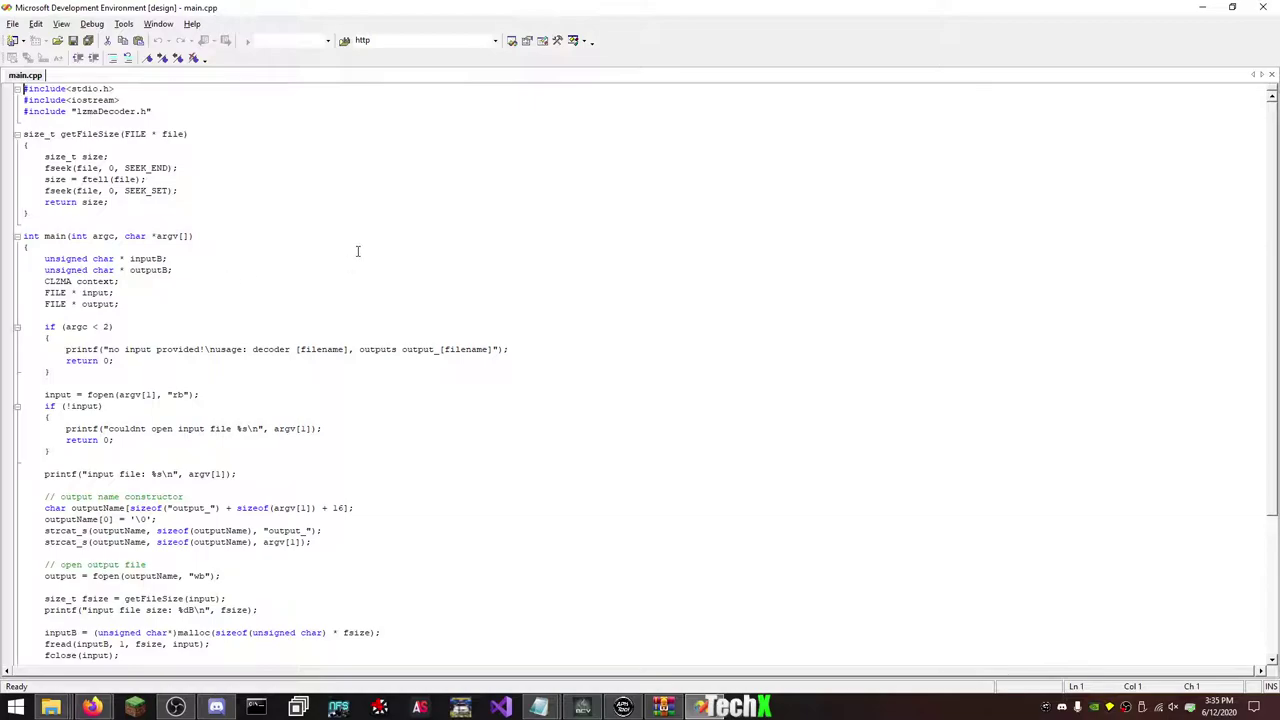
- Scroll down and back up through the decoder's main.cpp source code
scroll(357, 251, "down", 6)
scroll(357, 251, "up", 6)
- Close main.cpp, view decoder.exe in release-1.zip's bin folder, then go back up a level
left_click(1260, 7)
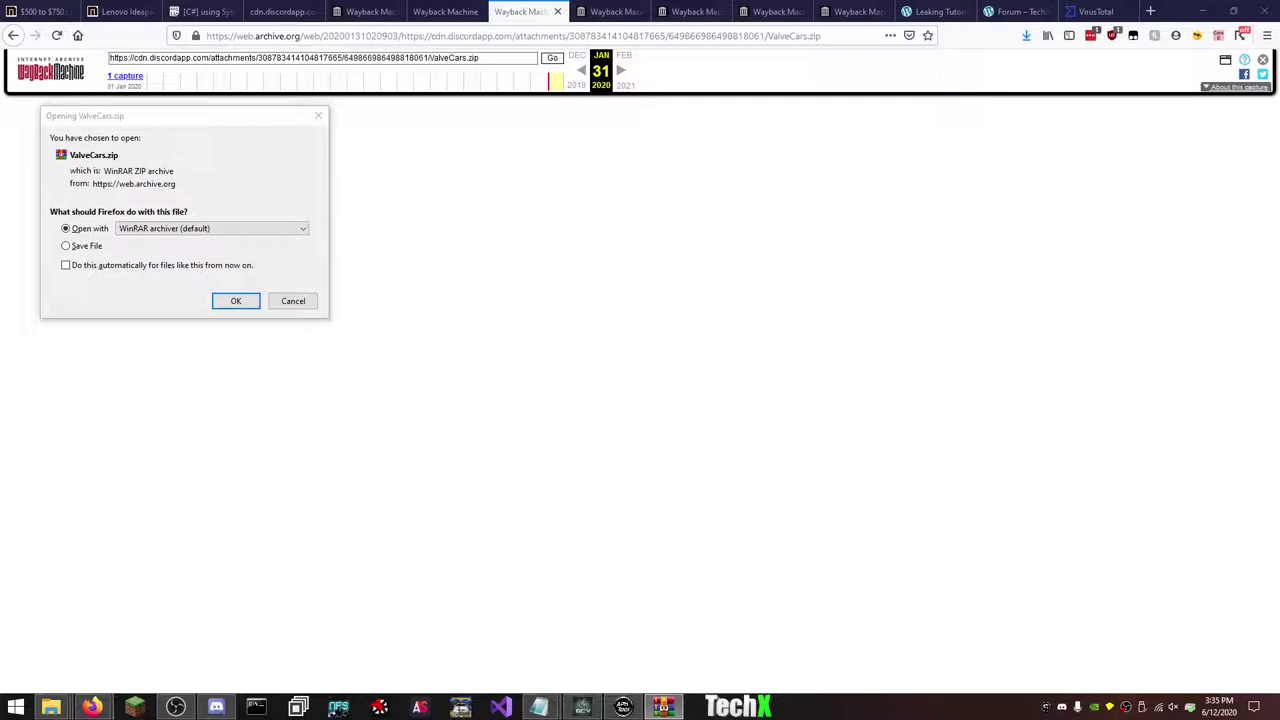
double_click(536, 344)
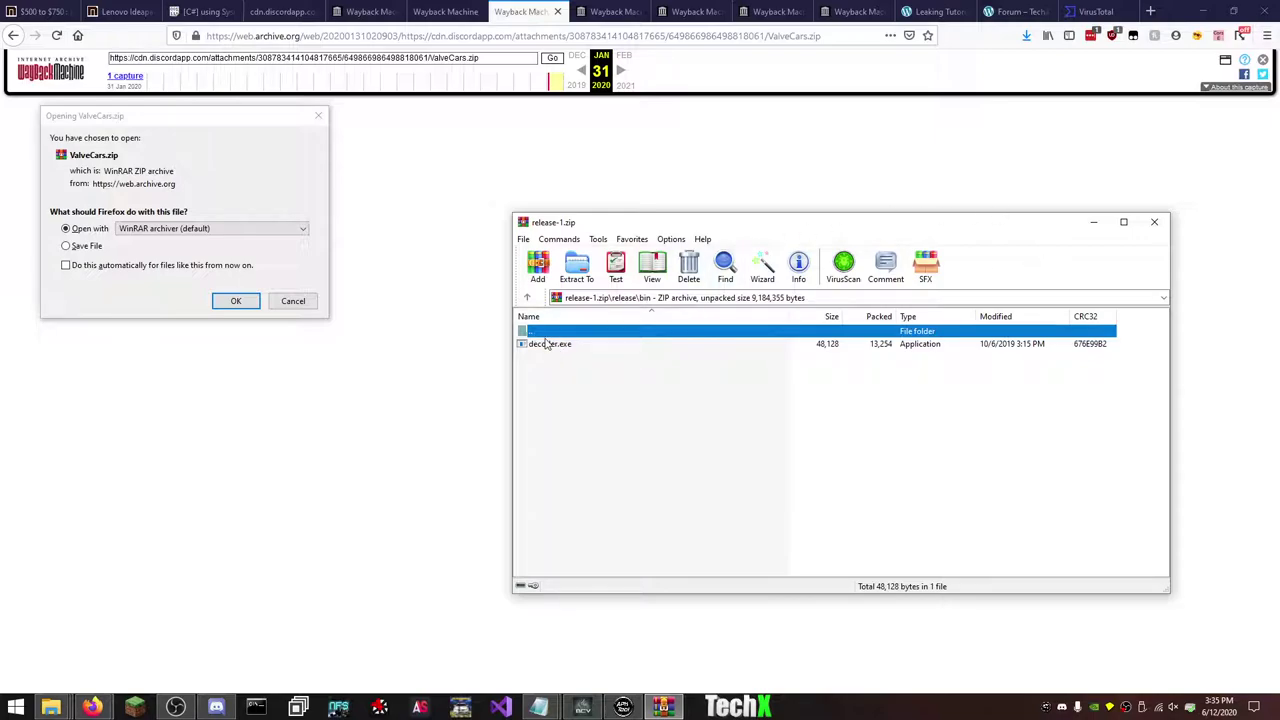
left_click(547, 344)
key("BackSpace")
key("BackSpace")
- Create a DISCORD ATTACHMENT SERVER folder in MODDING with an LZDecrypt folder inside it
mouse_move(51, 707)
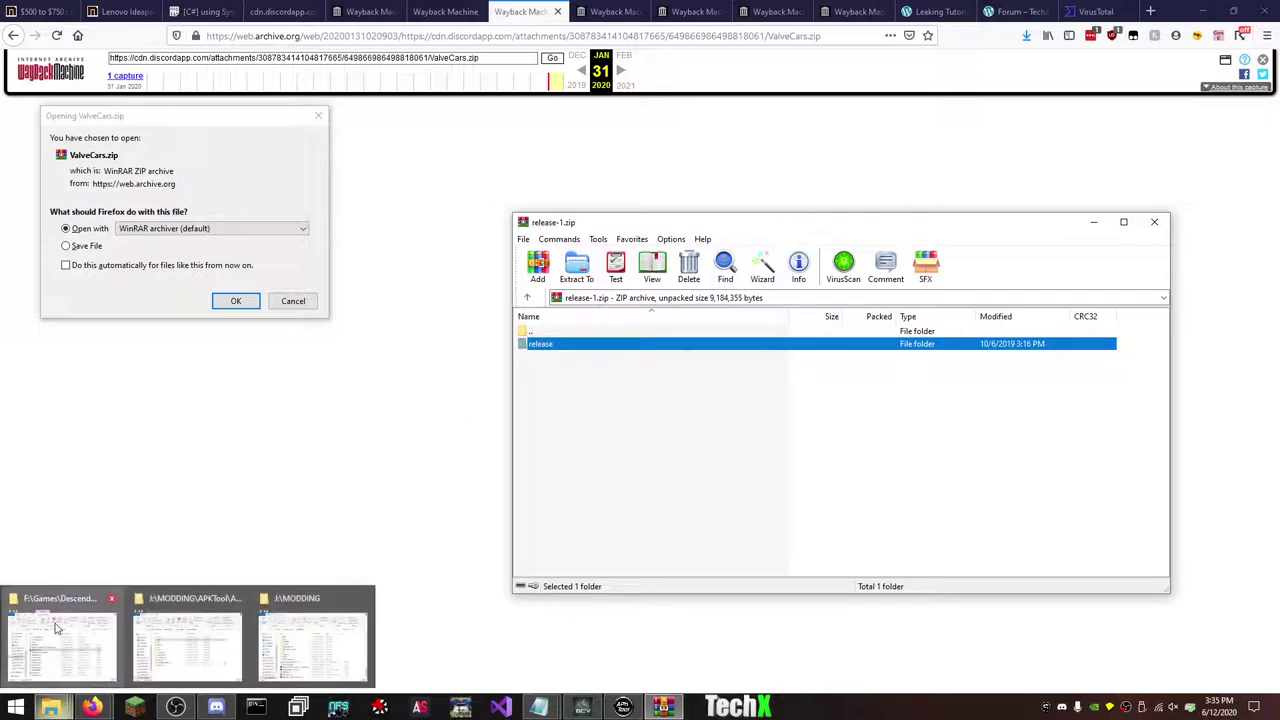
left_click(262, 634)
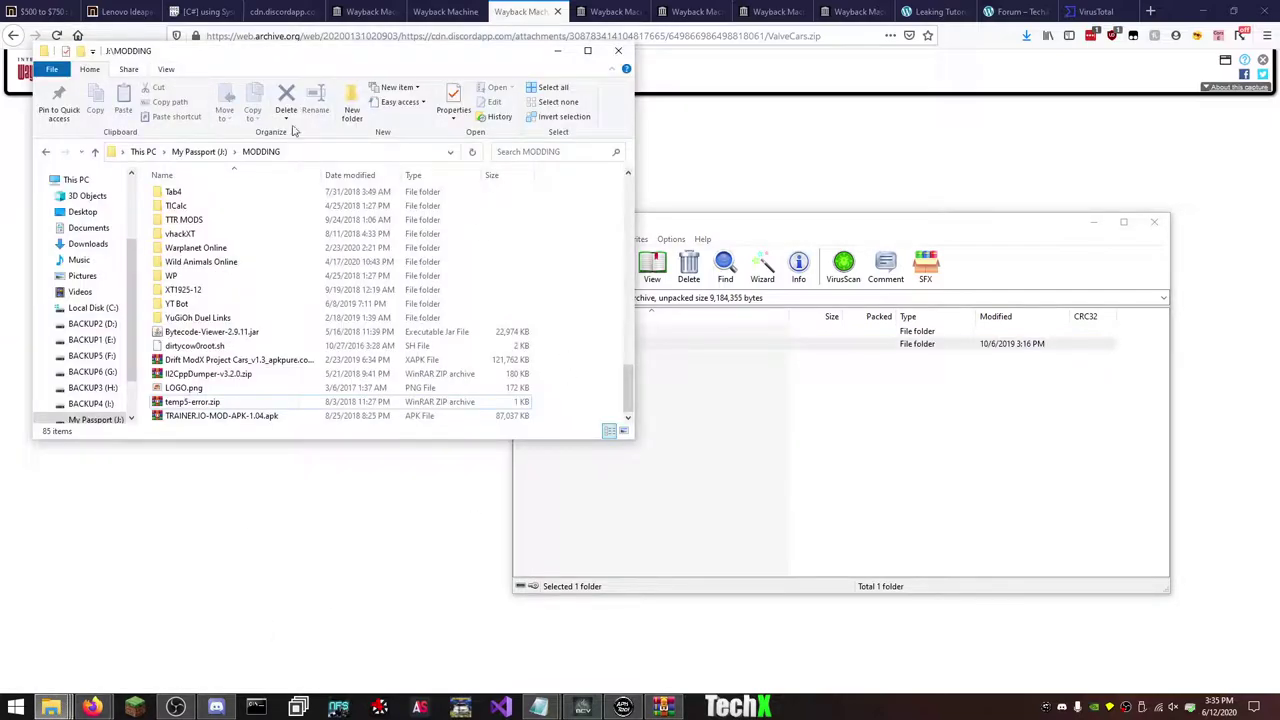
left_click(352, 93)
type("DISCORD ATTACHMENT SERVER")
key("Return")
key("Return")
left_click(352, 93)
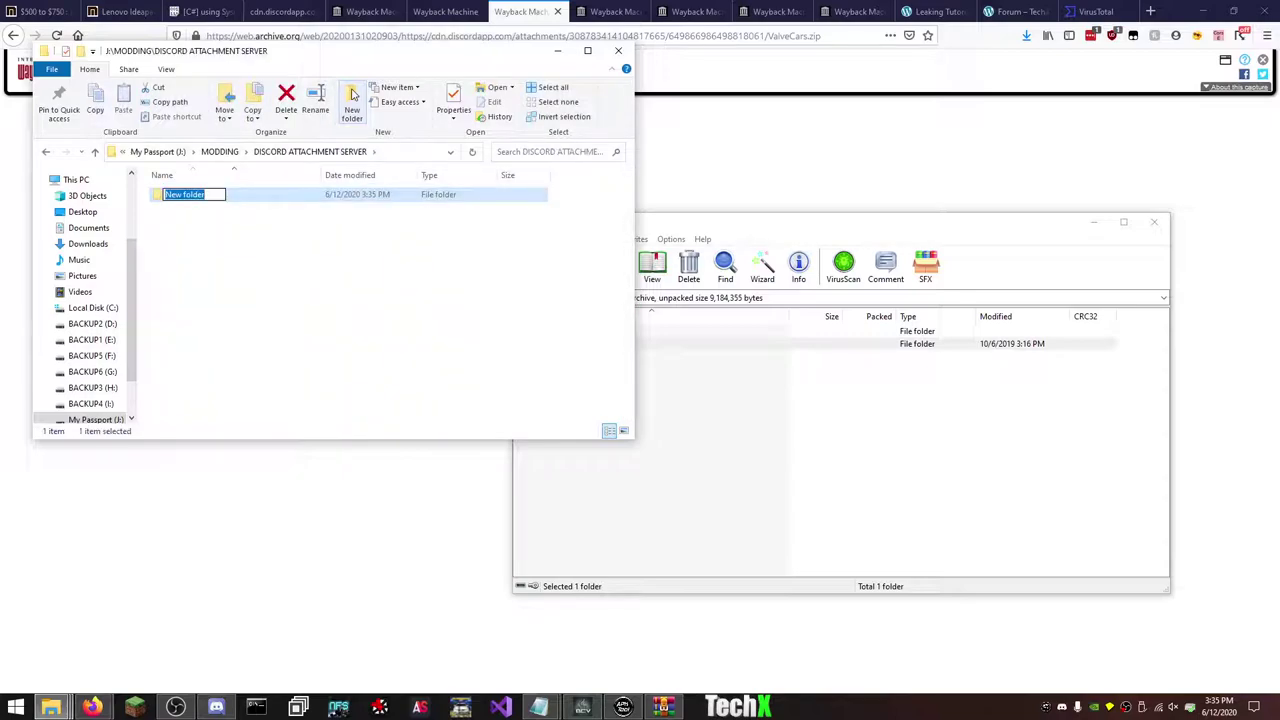
type("LZDecrypt")
key("Return")
key("Return")
- Extract the bin and src folders from release-1.zip into LZDecrypt, then close the archive
left_click(600, 222)
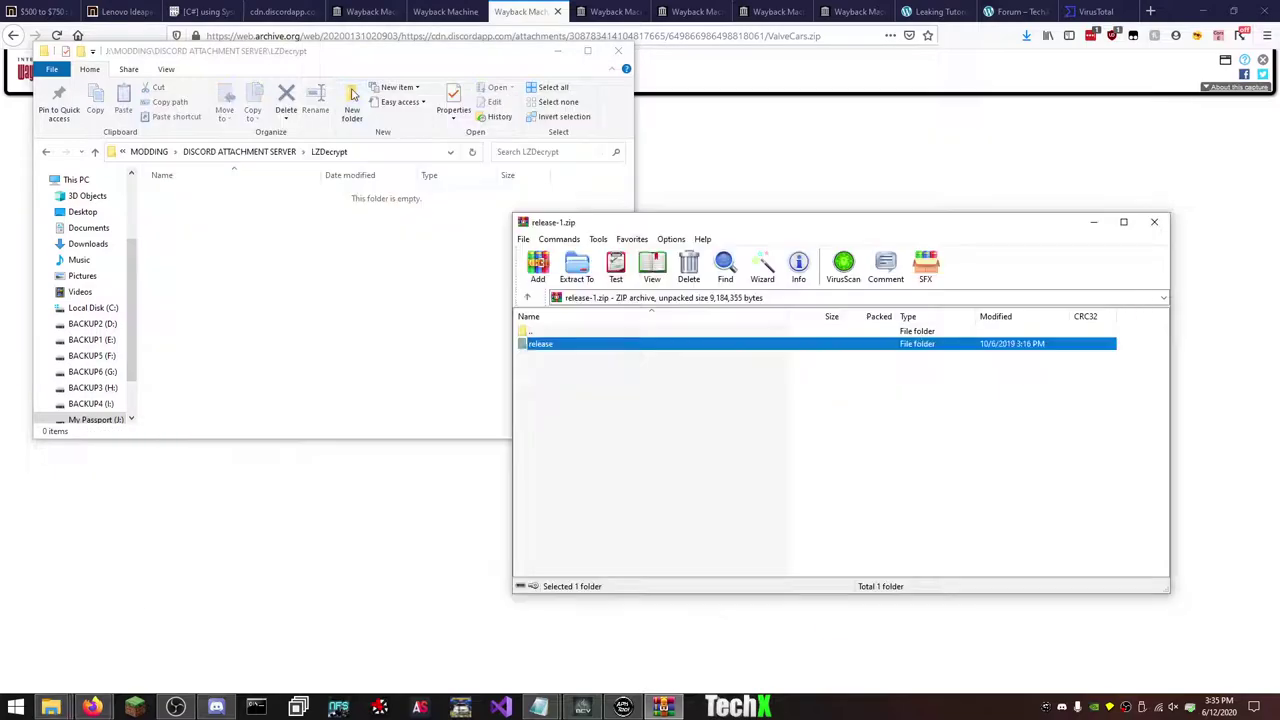
double_click(617, 347)
key("ctrl+a")
left_click_drag(598, 346, 317, 337)
left_click(1154, 221)
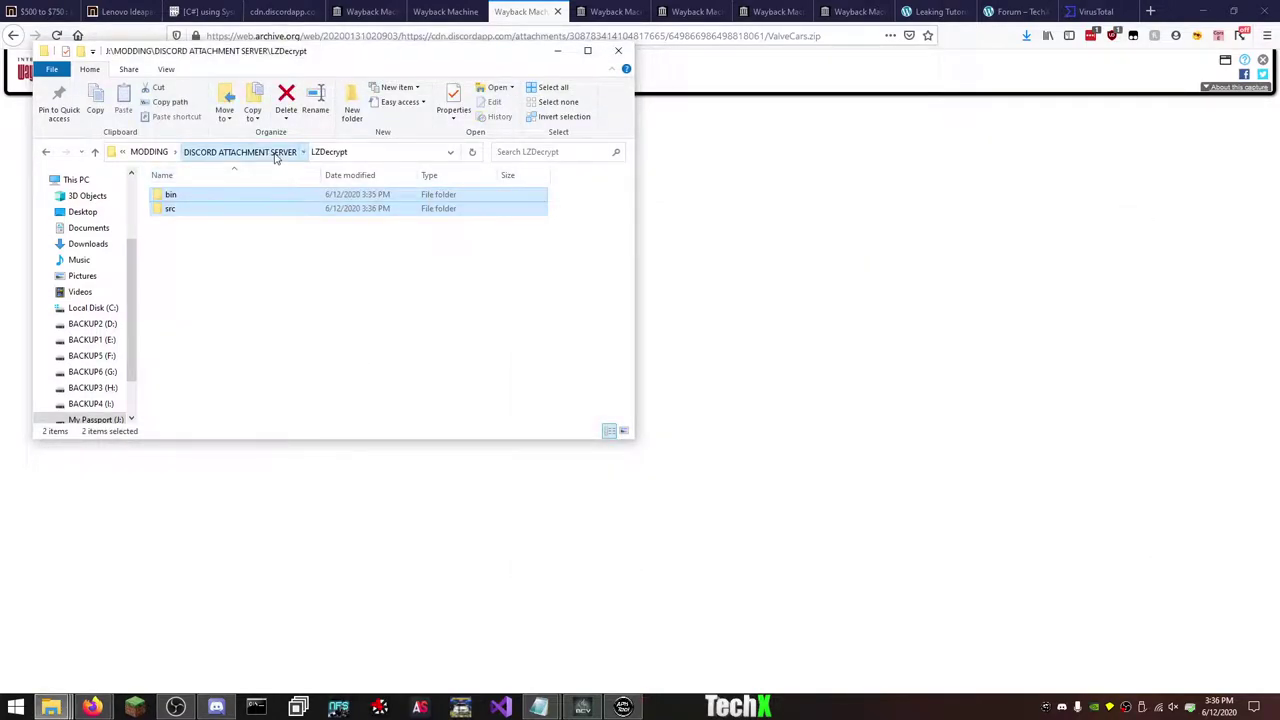
- Open ValveCars.zip in WinRAR and browse its DOD Source Cars and TF2 Cars folders
left_click(277, 152)
left_click(557, 50)
left_click(237, 304)
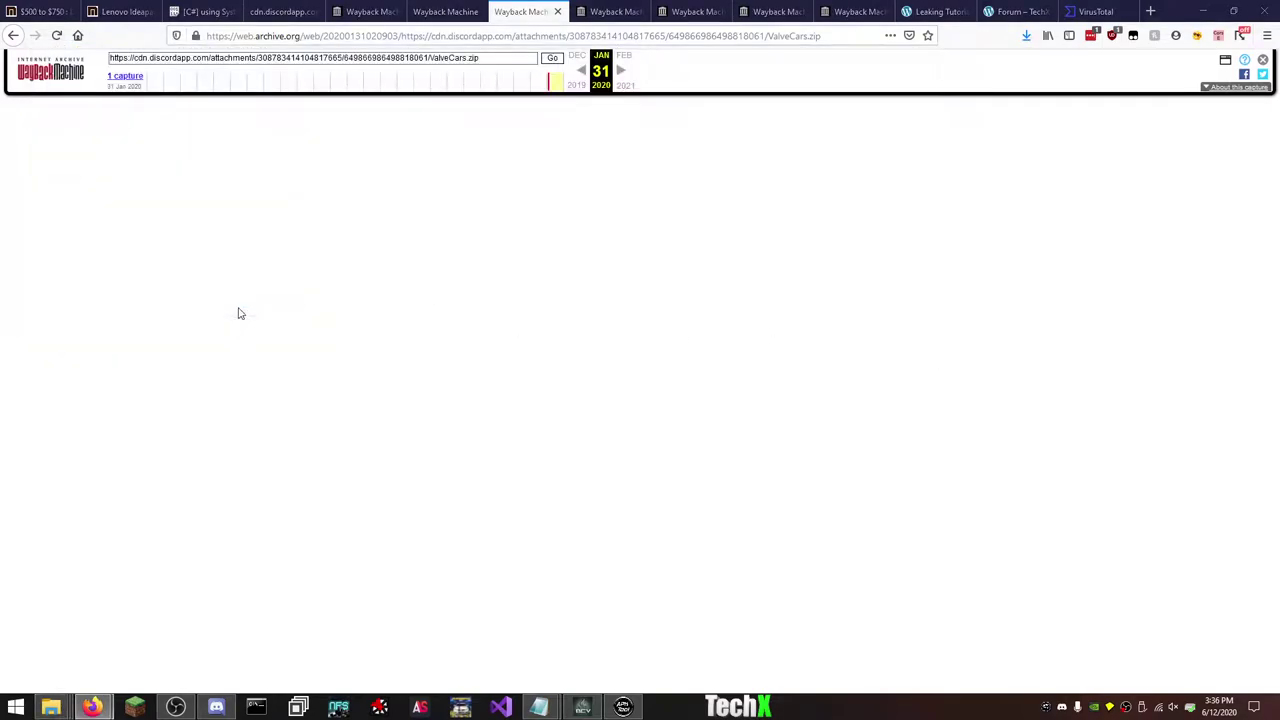
double_click(551, 345)
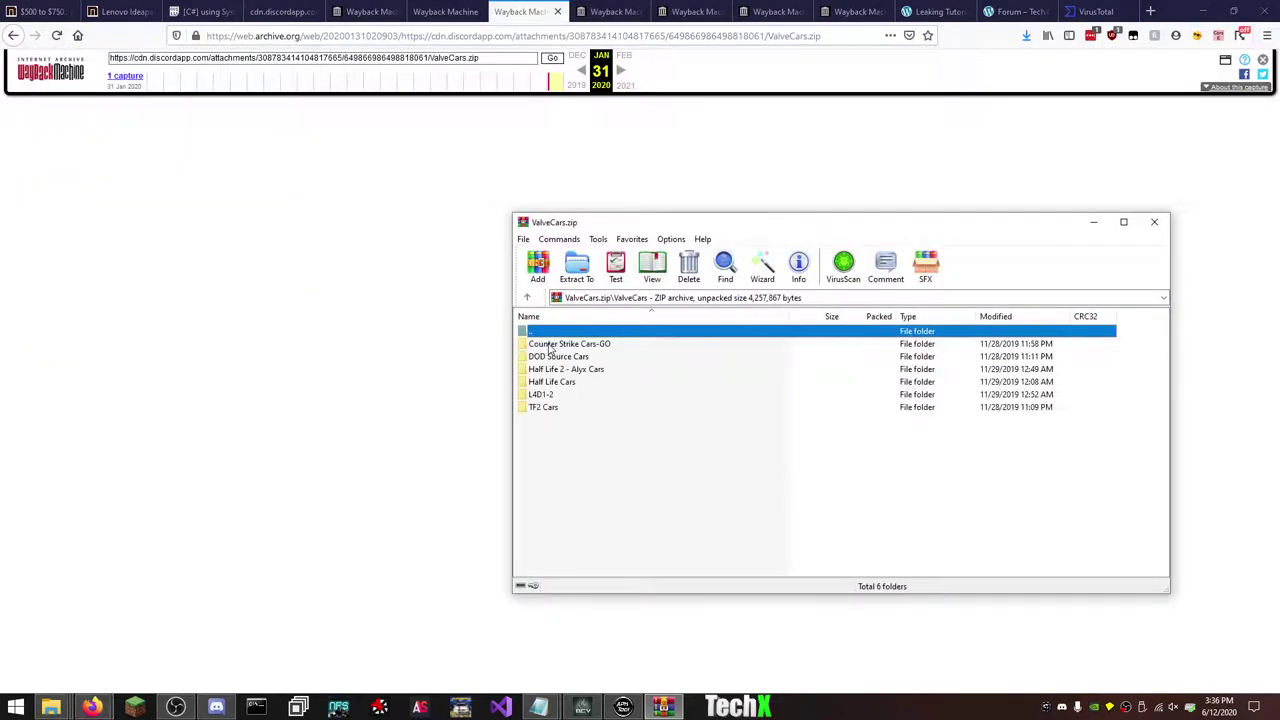
double_click(590, 357)
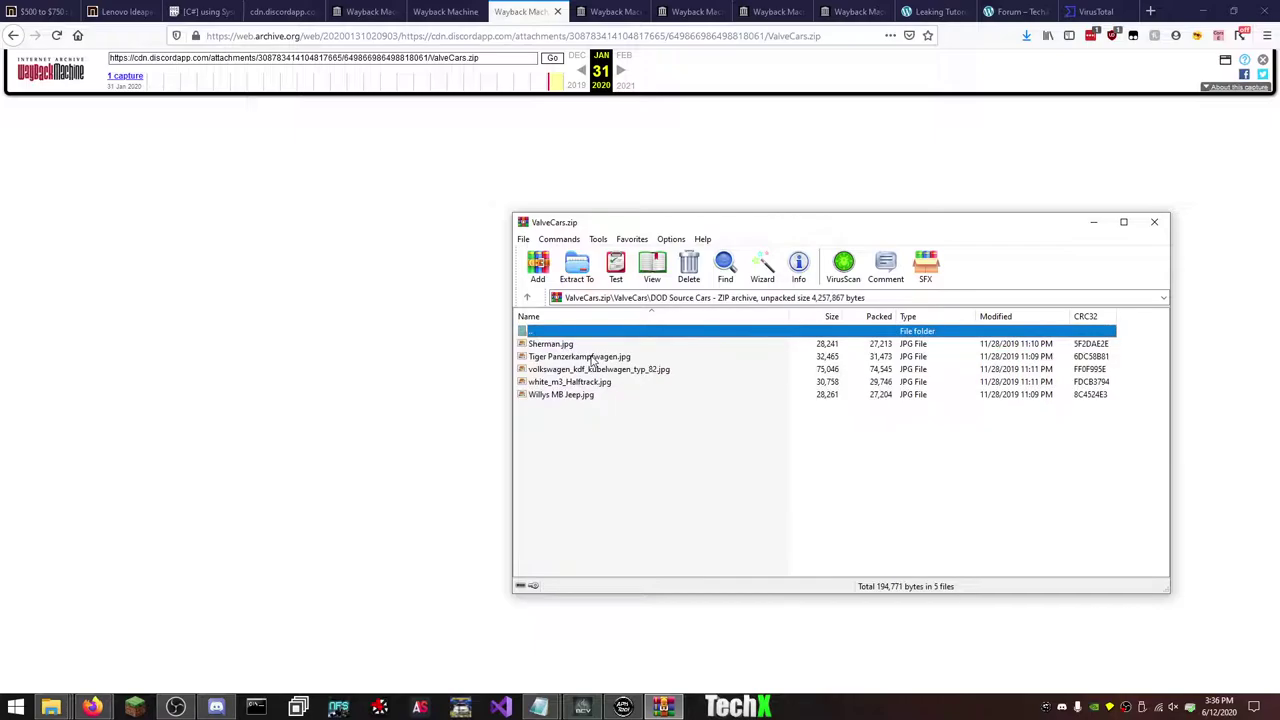
key("BackSpace")
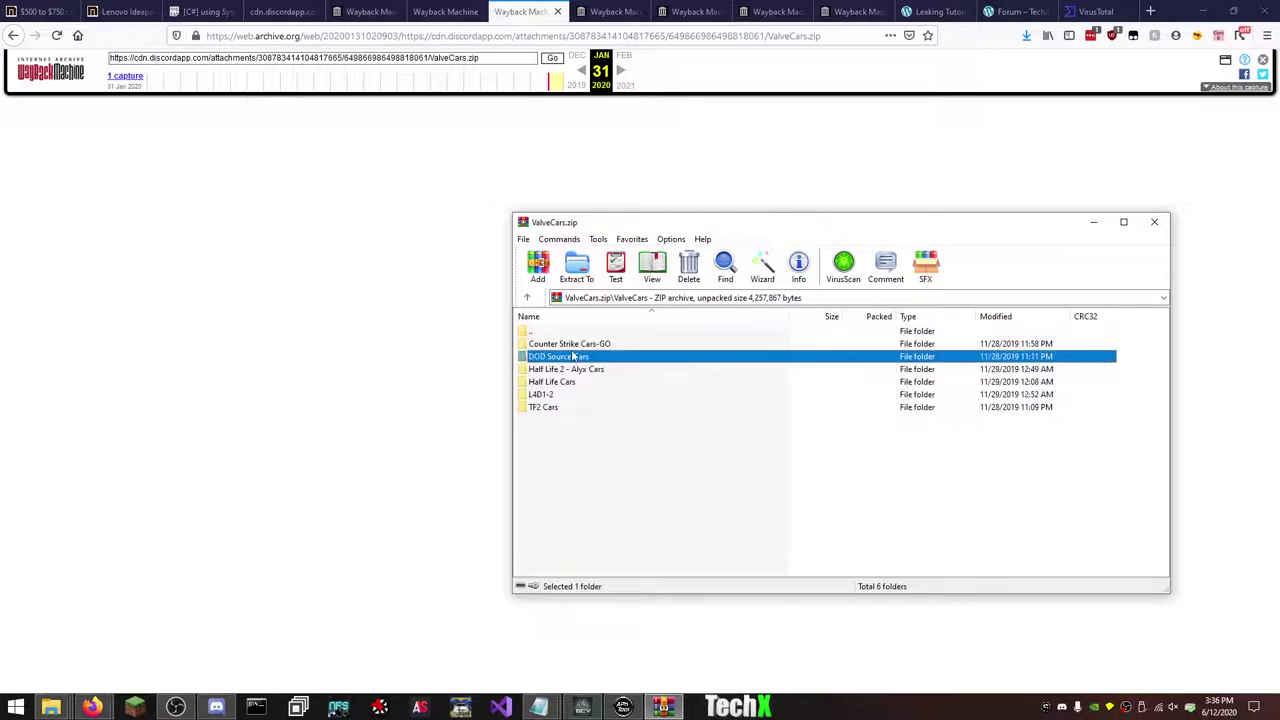
double_click(560, 407)
- Preview the Chevrolet pickup truck image, then close it, the archive and the ValveCars.zip tab
double_click(574, 345)
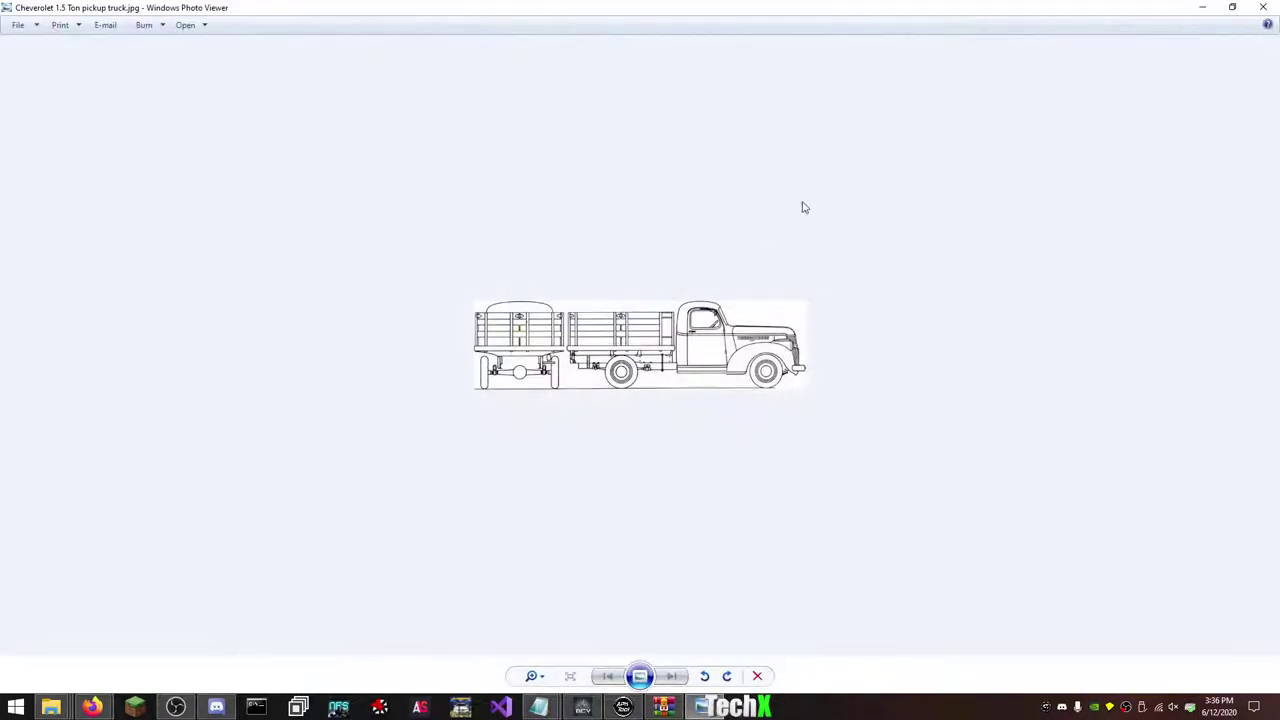
left_click(1263, 7)
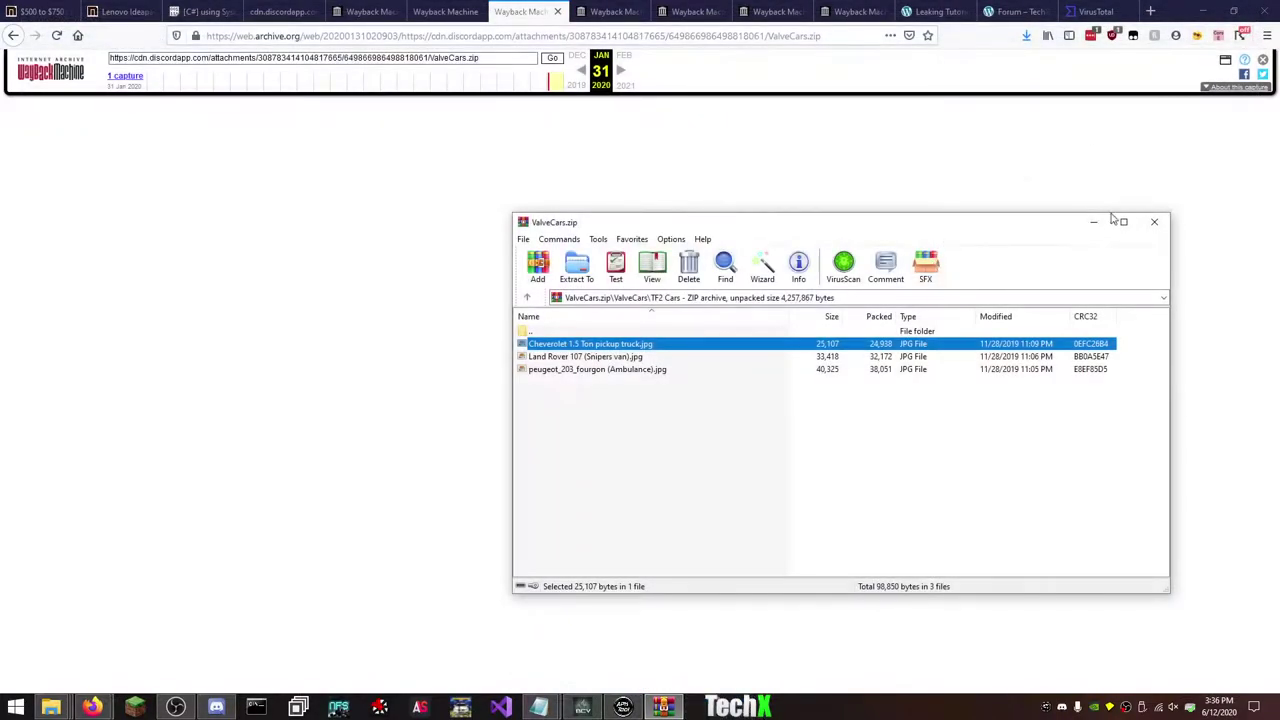
left_click(1162, 222)
left_click(557, 11)
left_click(476, 14)
left_click(476, 14)
- Download the January 31 halo_01.zip and March 30, 2019 source.zip snapshots
scroll(440, 390, "down", 2)
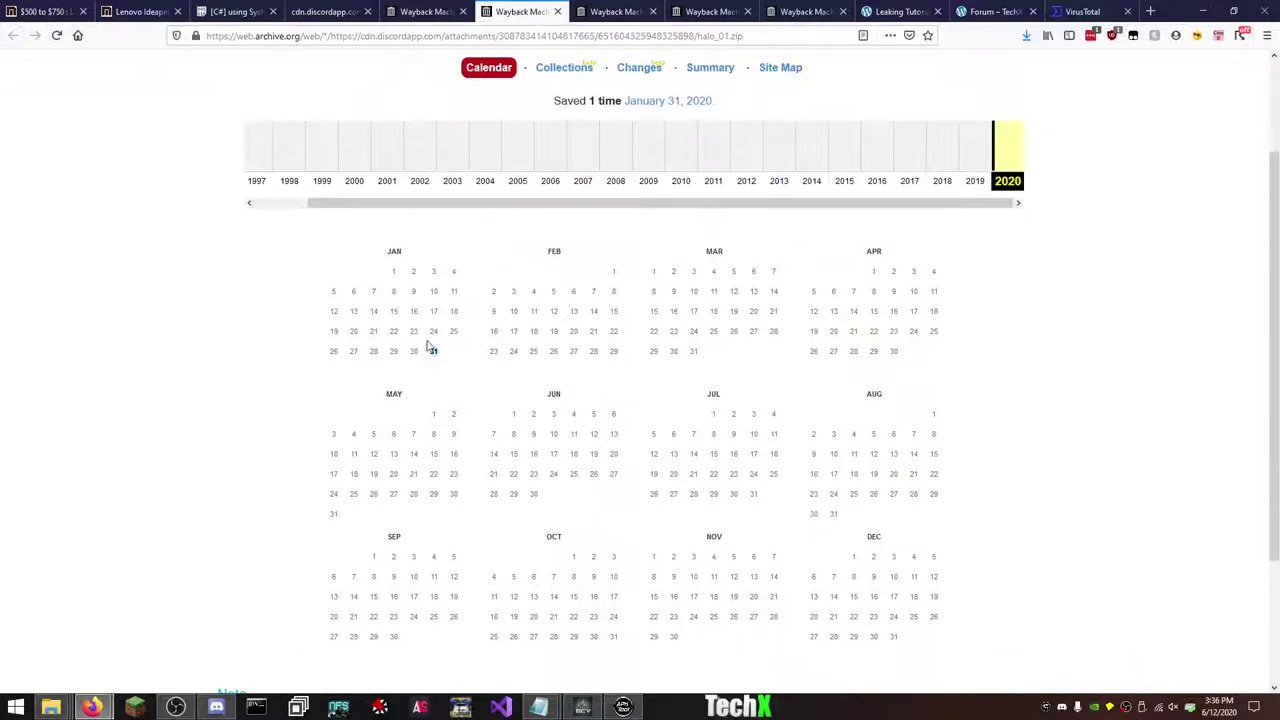
mouse_move(434, 360)
left_click(451, 403)
key("ctrl+Tab")
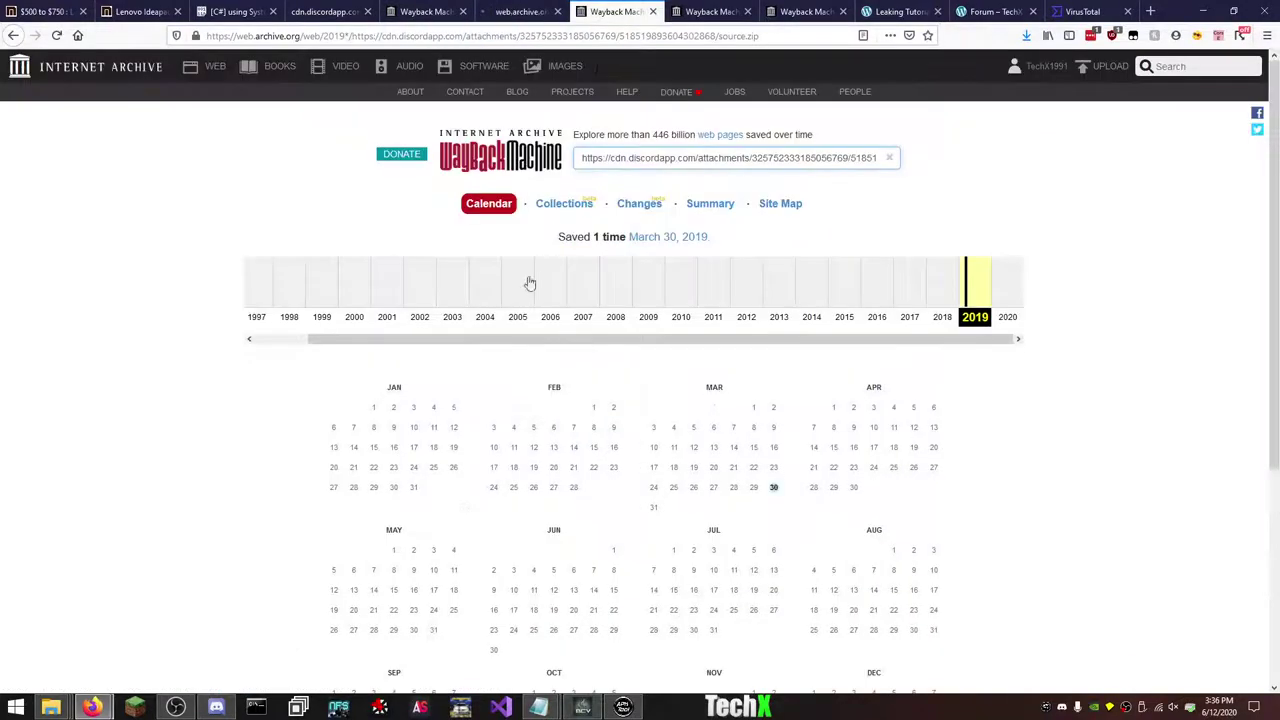
scroll(783, 280, "down", 3)
mouse_move(773, 210)
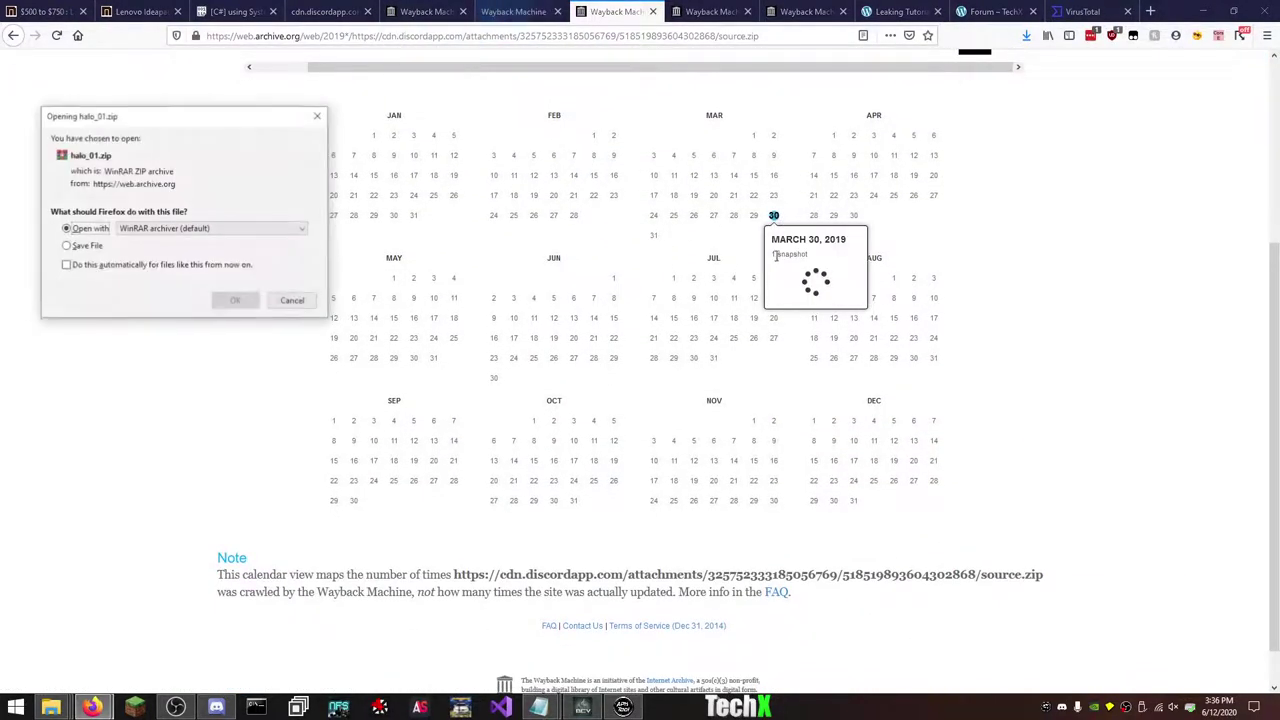
left_click(796, 269)
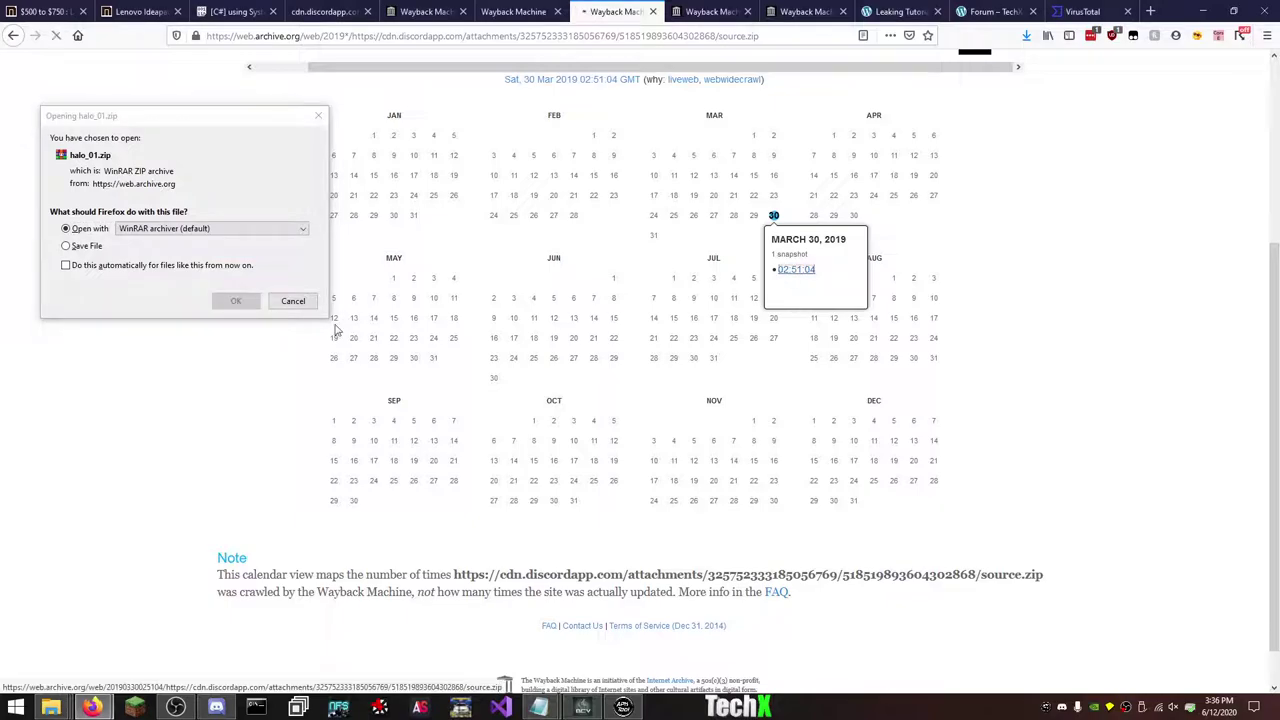
- Open halo_01.zip in WinRAR, look inside its halo_01 folder, then close it
left_click(240, 304)
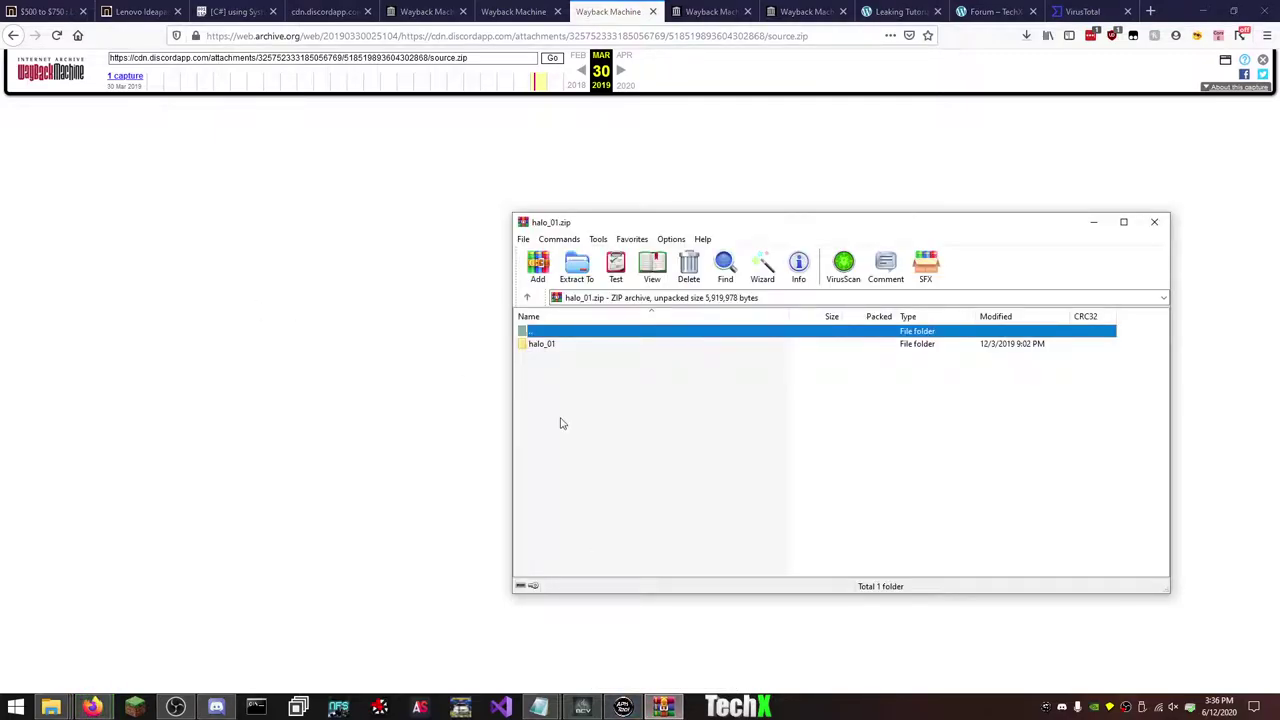
double_click(549, 344)
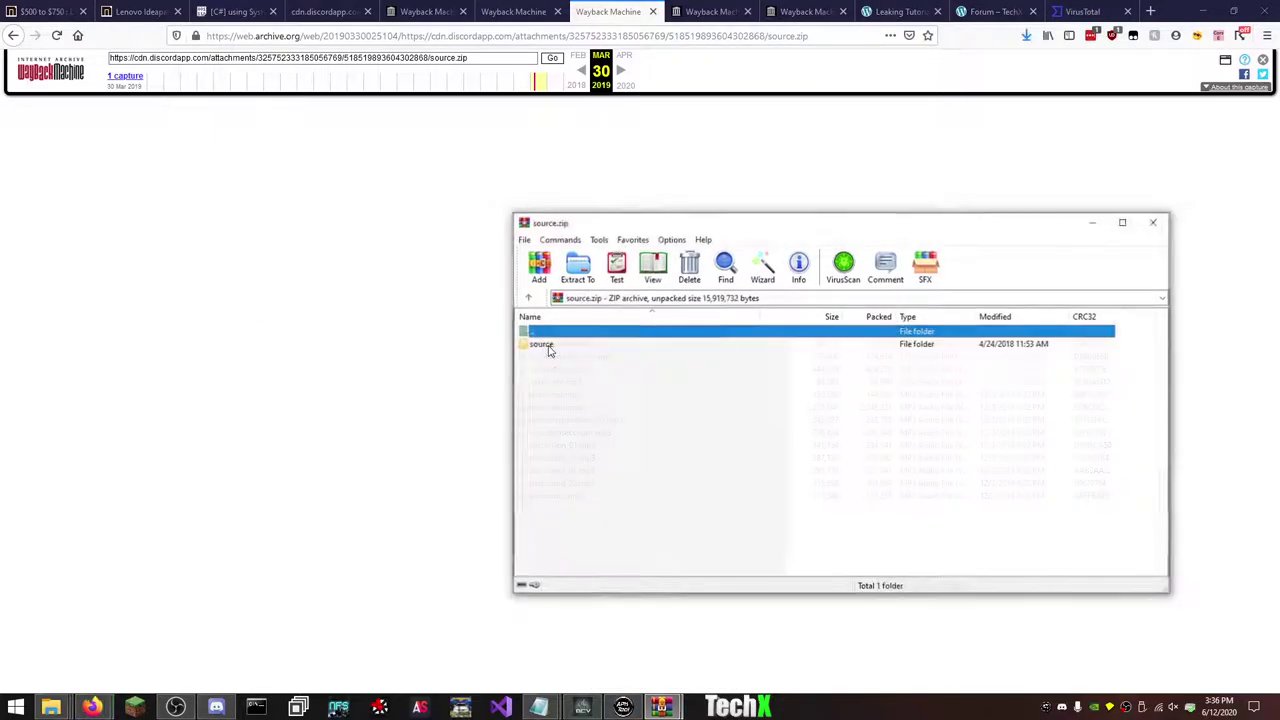
left_click_drag(663, 223, 572, 228)
left_click(1125, 222)
left_click(1154, 222)
- Browse source.zip's source folder, checking models and the sound\original folder
double_click(476, 350)
double_click(468, 352)
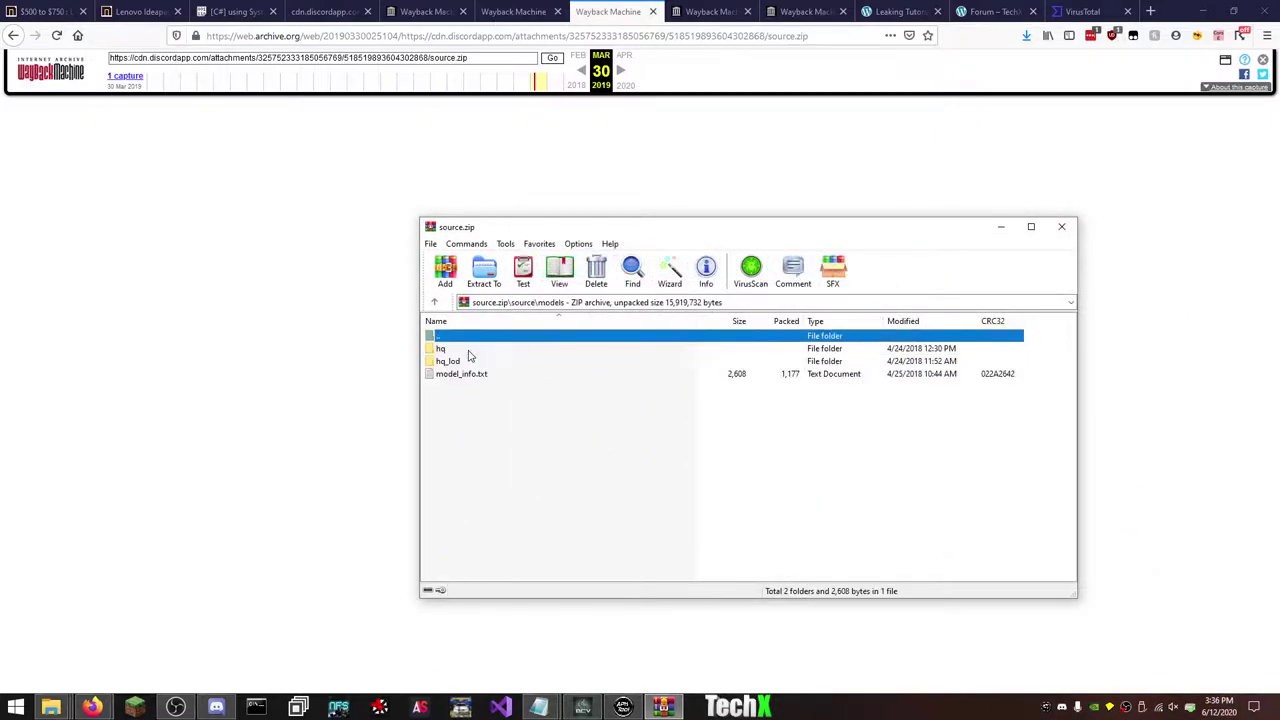
key("BackSpace")
double_click(466, 361)
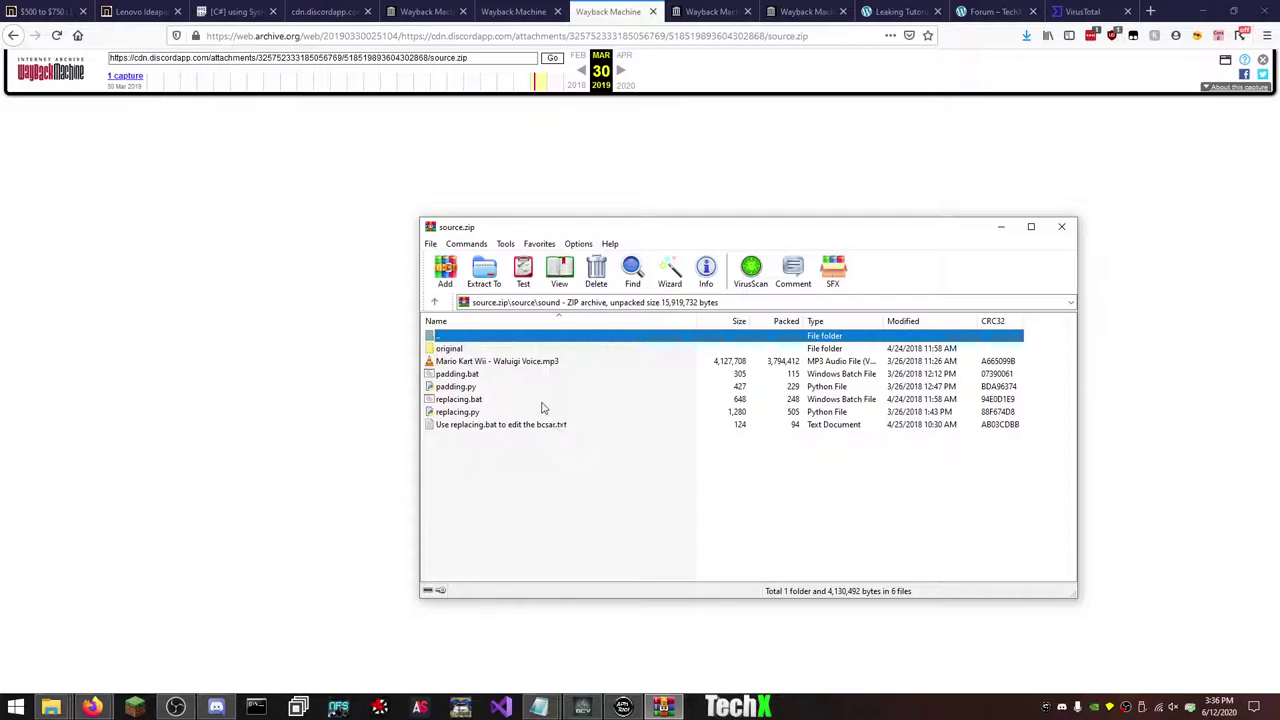
double_click(468, 349)
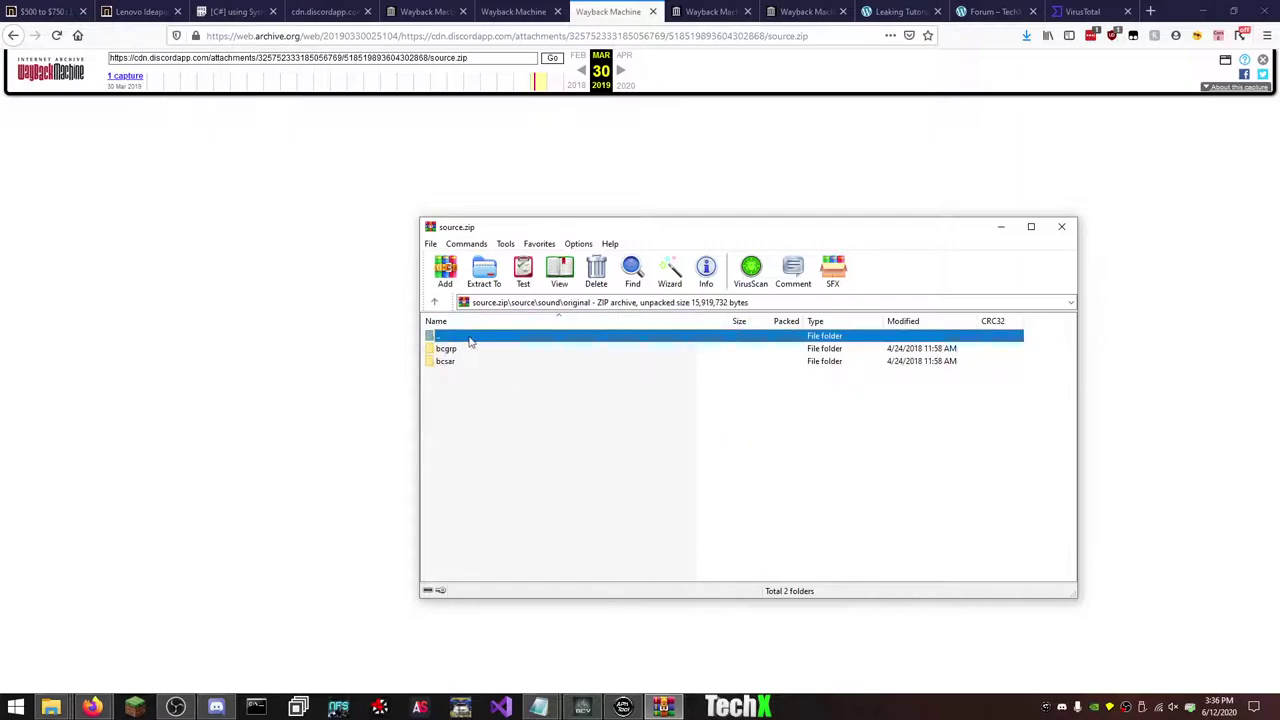
double_click(470, 339)
double_click(470, 339)
- Open source.zip's models\hq\anim folder of animation files
double_click(464, 348)
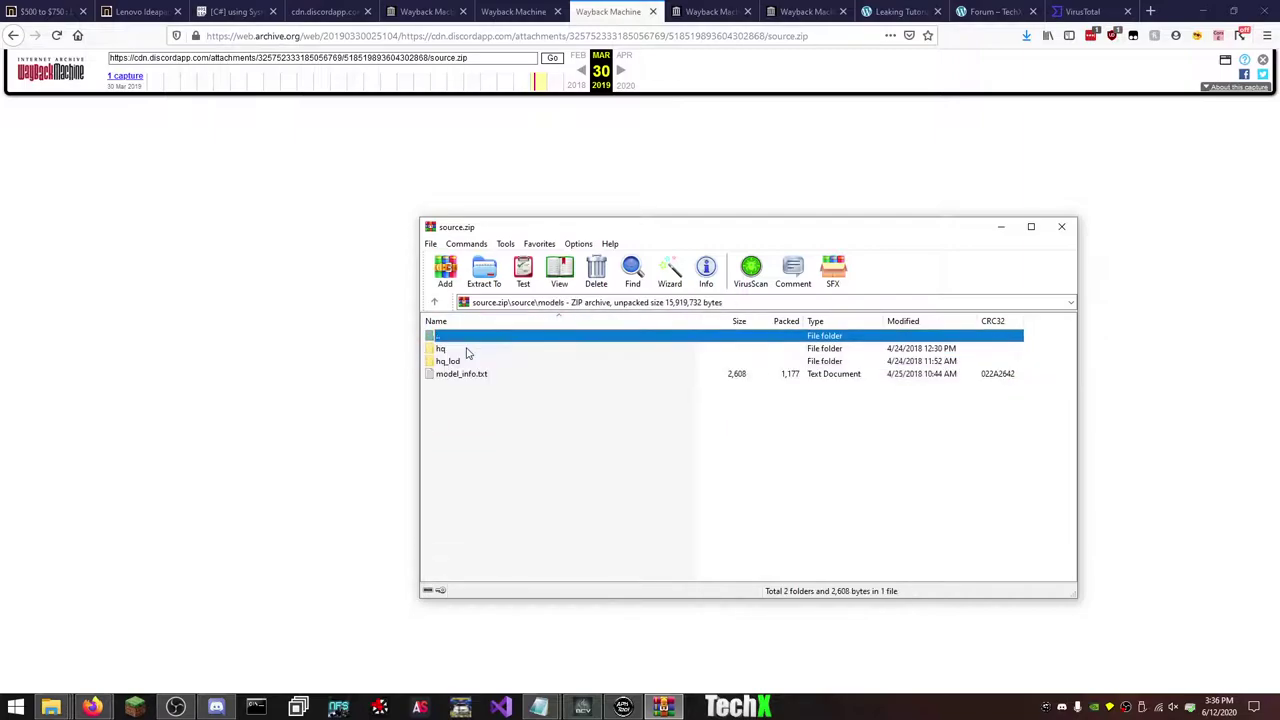
left_click(466, 350)
double_click(466, 350)
double_click(466, 350)
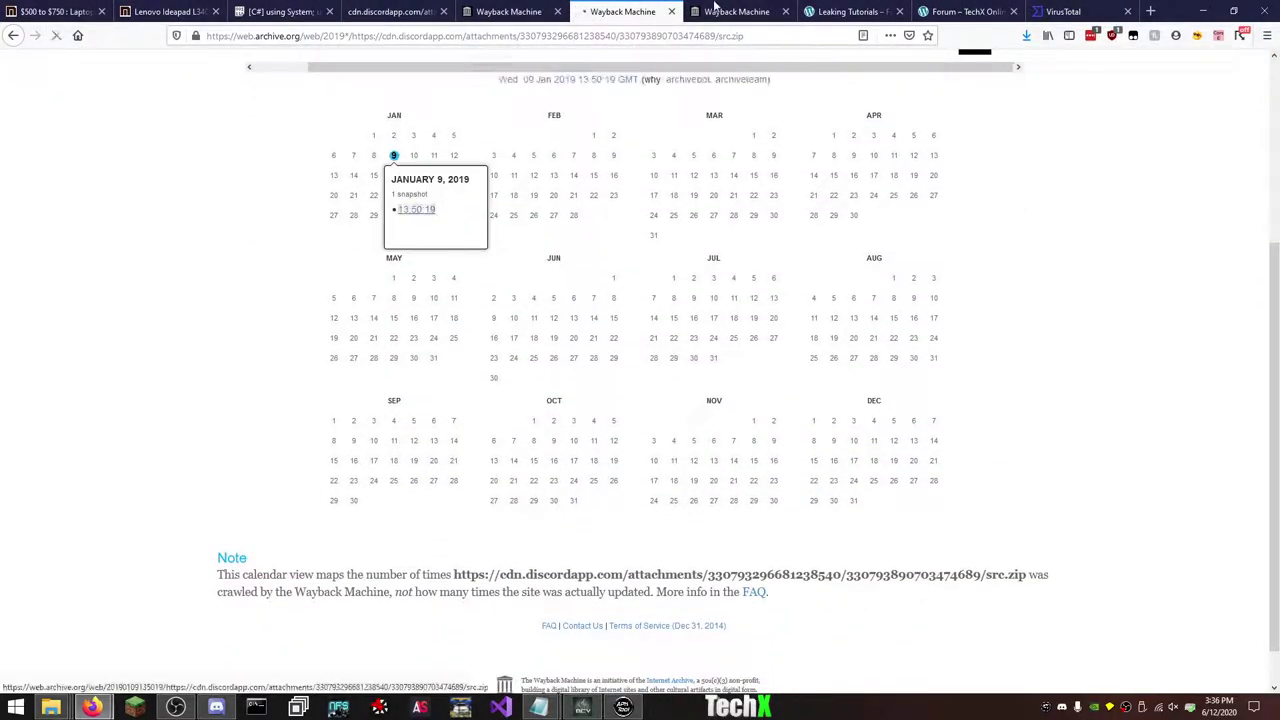
- Open the January 9, 2019 src.zip in WinRAR and drill into src\fletch\dev\event
left_click(709, 14)
scroll(489, 463, "down", 2)
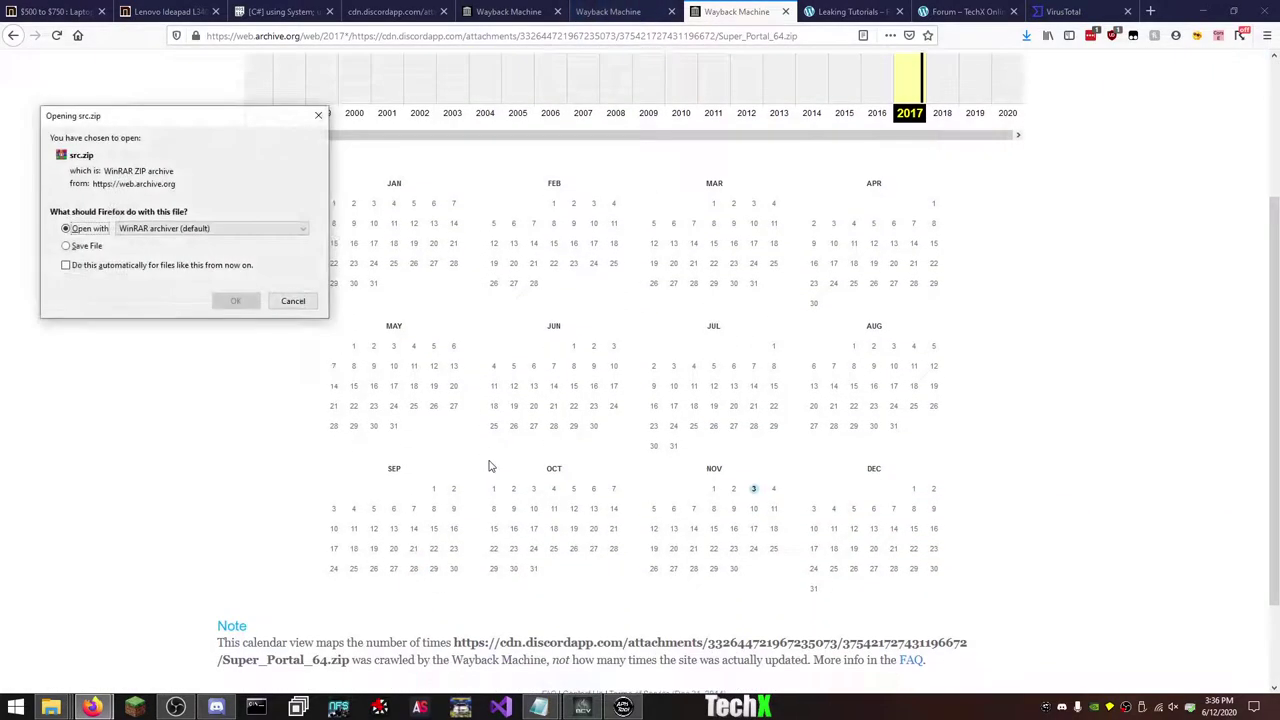
left_click(236, 301)
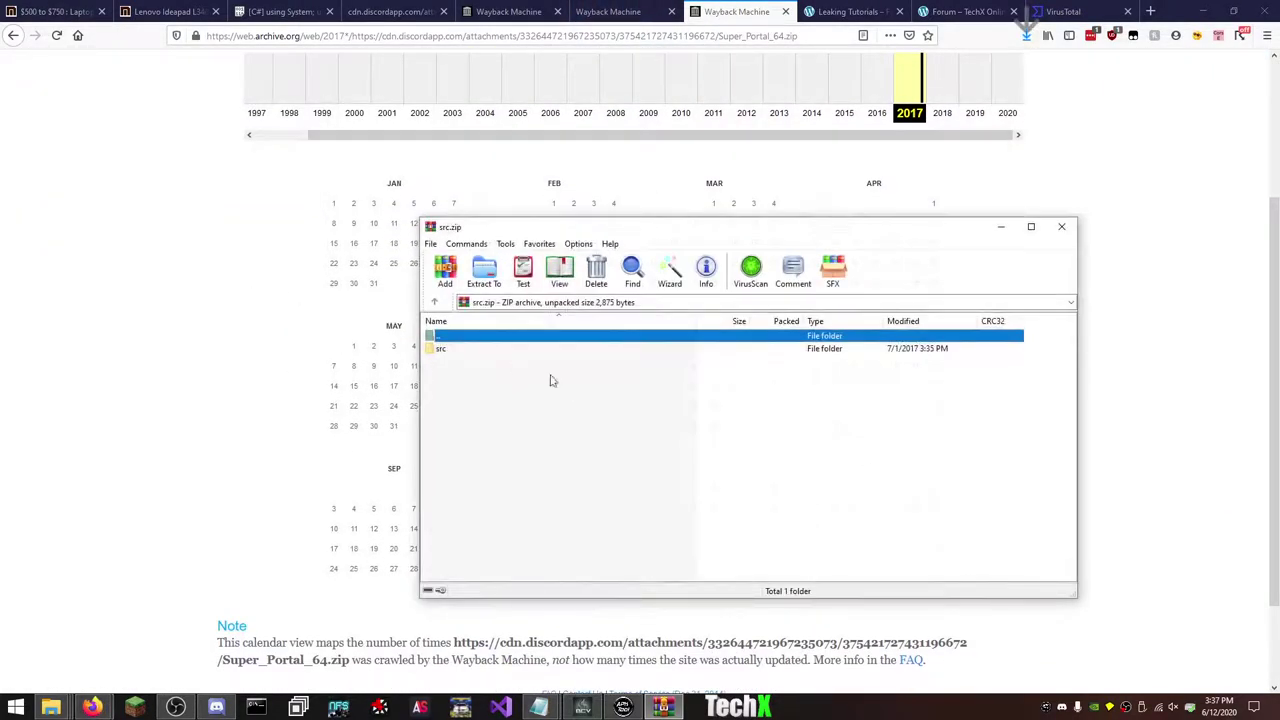
double_click(474, 350)
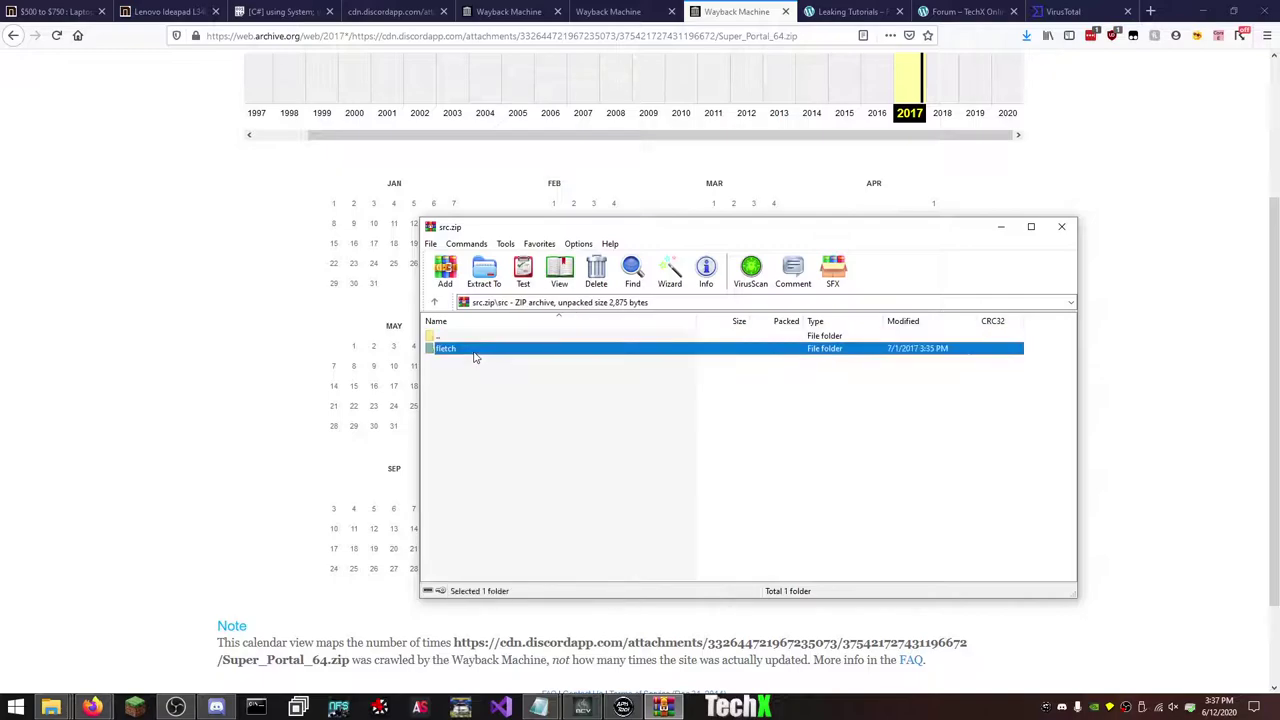
double_click(474, 350)
double_click(474, 350)
double_click(474, 350)
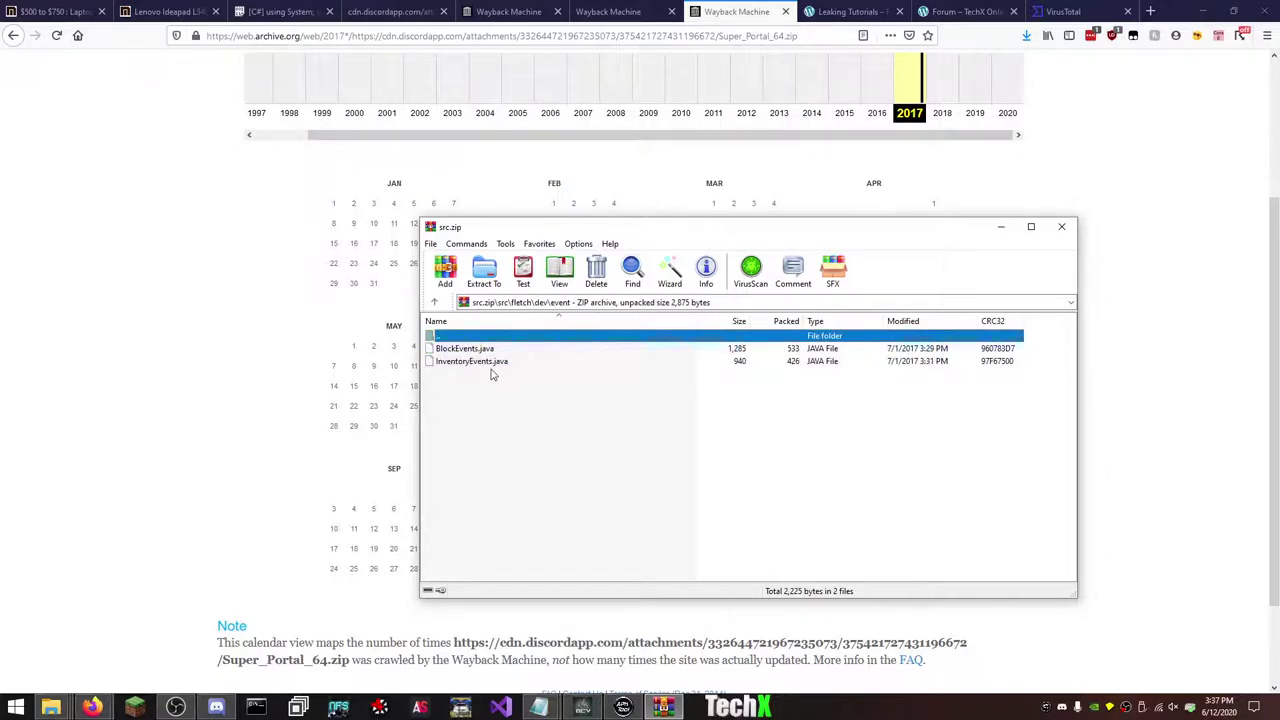
- Go back up four levels to src.zip's top level
double_click(491, 338)
double_click(491, 338)
double_click(491, 338)
double_click(491, 338)
- Create an Unknown MC Src folder inside DISCORD ATTACHMENT SERVER
key("alt+Tab")
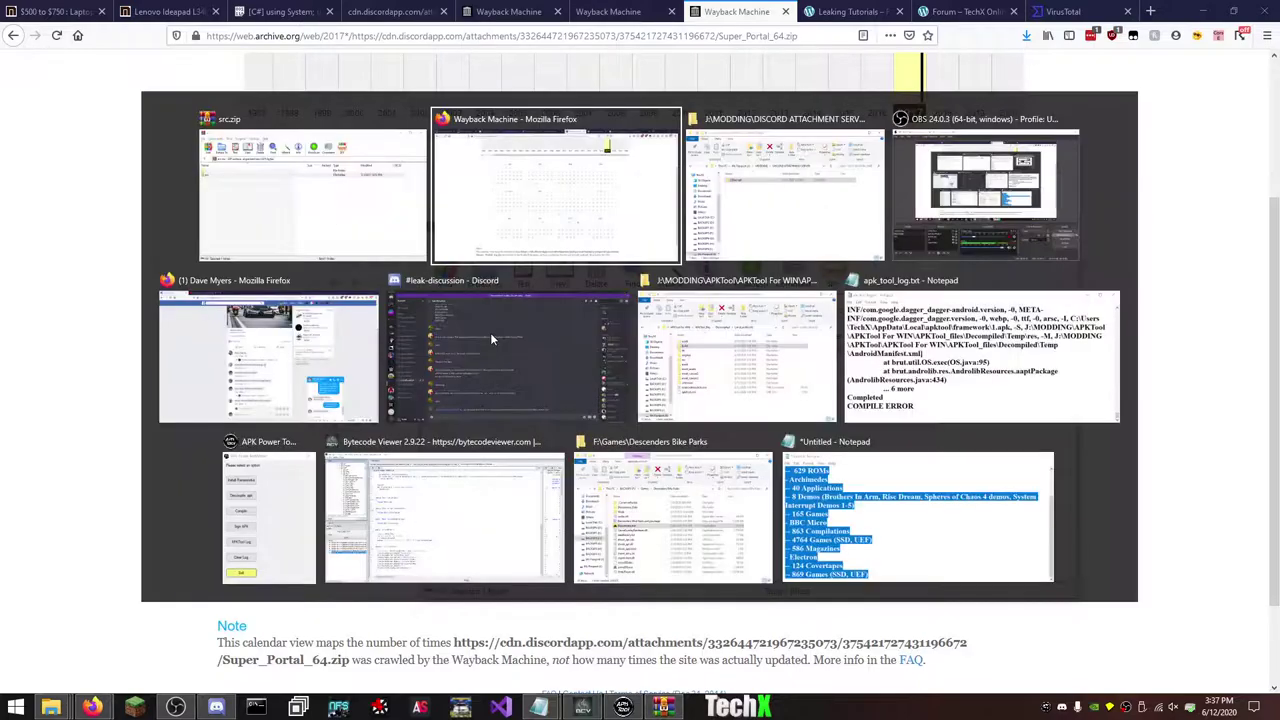
key("alt+Tab")
left_click(372, 103)
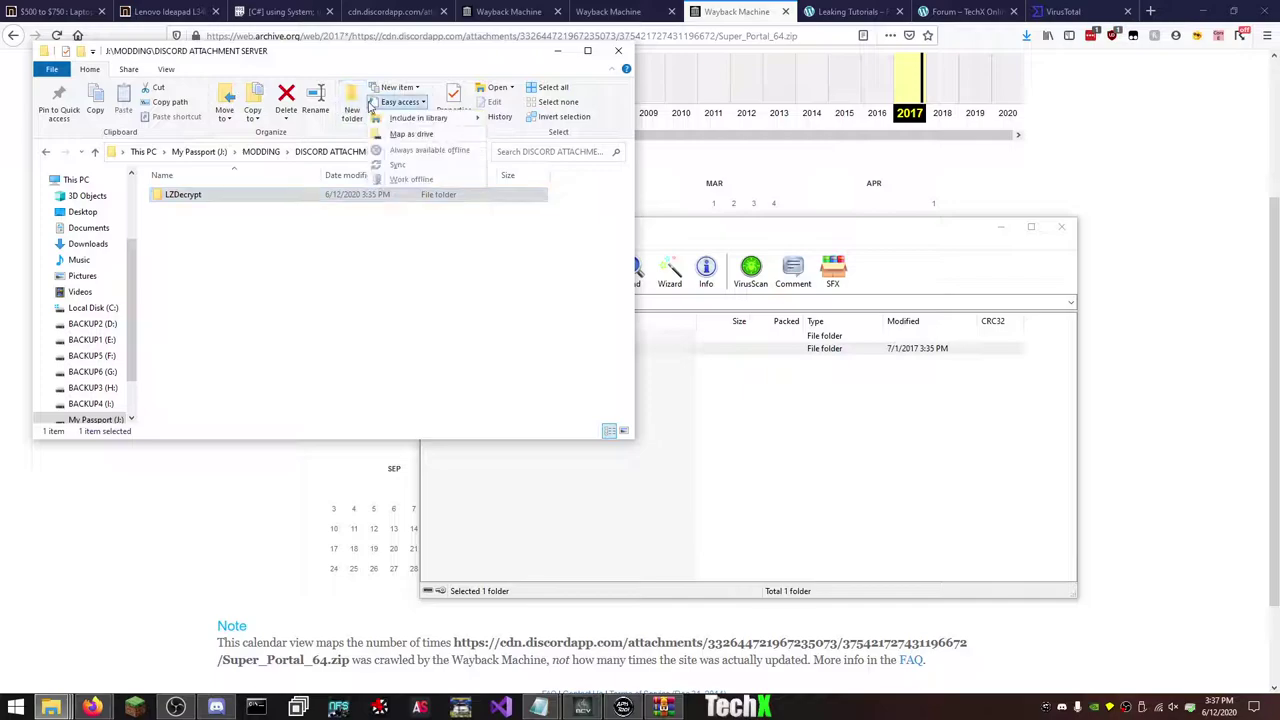
left_click(357, 108)
left_click(357, 108)
left_click(357, 108)
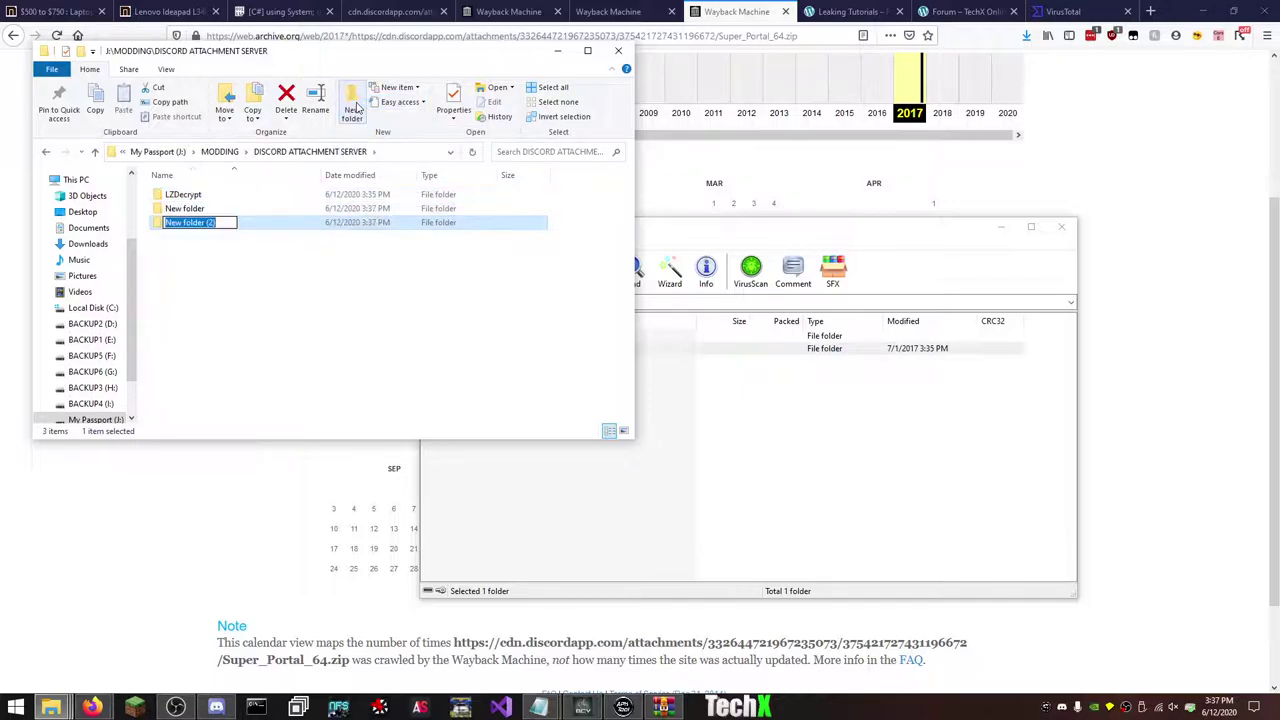
type("Unknown")
type("Src")
key("Return")
key("Return")
- Extract src into Unknown MC Src, then open src\fletch\dev\Main.java in Notepad++
key("alt+Tab")
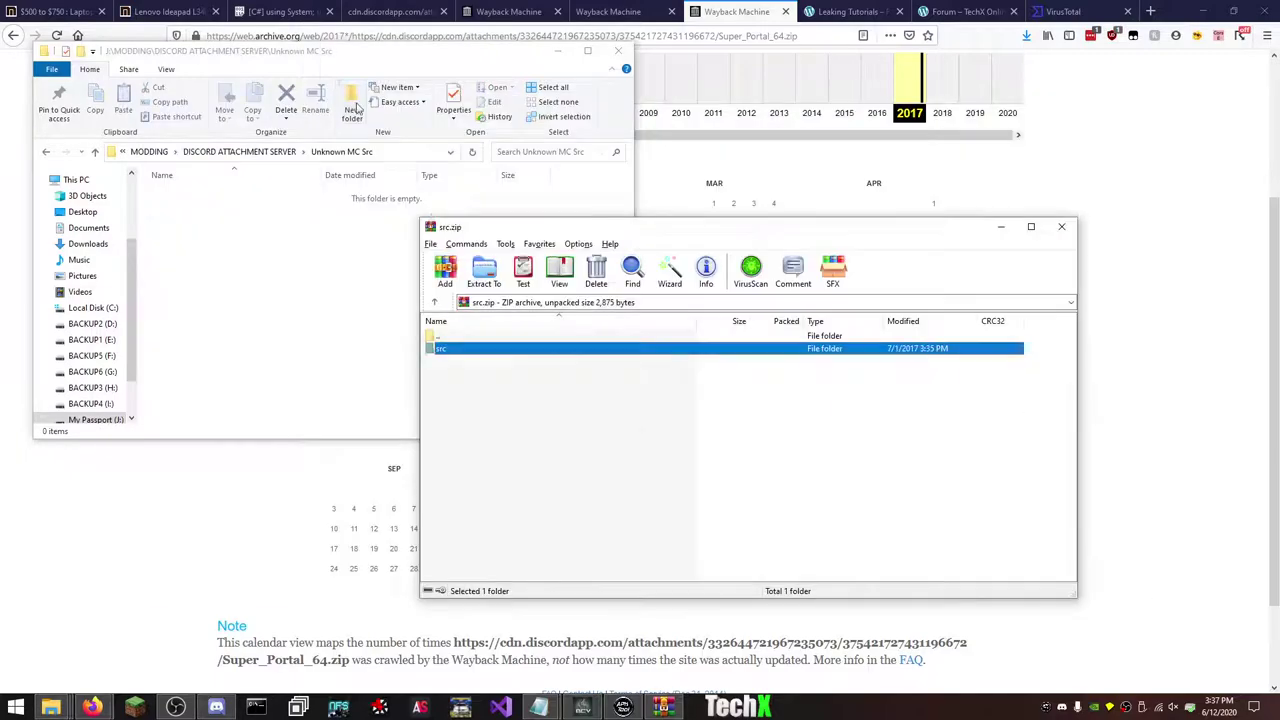
left_click_drag(440, 348, 217, 200)
double_click(166, 198)
double_click(171, 198)
left_click(168, 198)
double_click(168, 198)
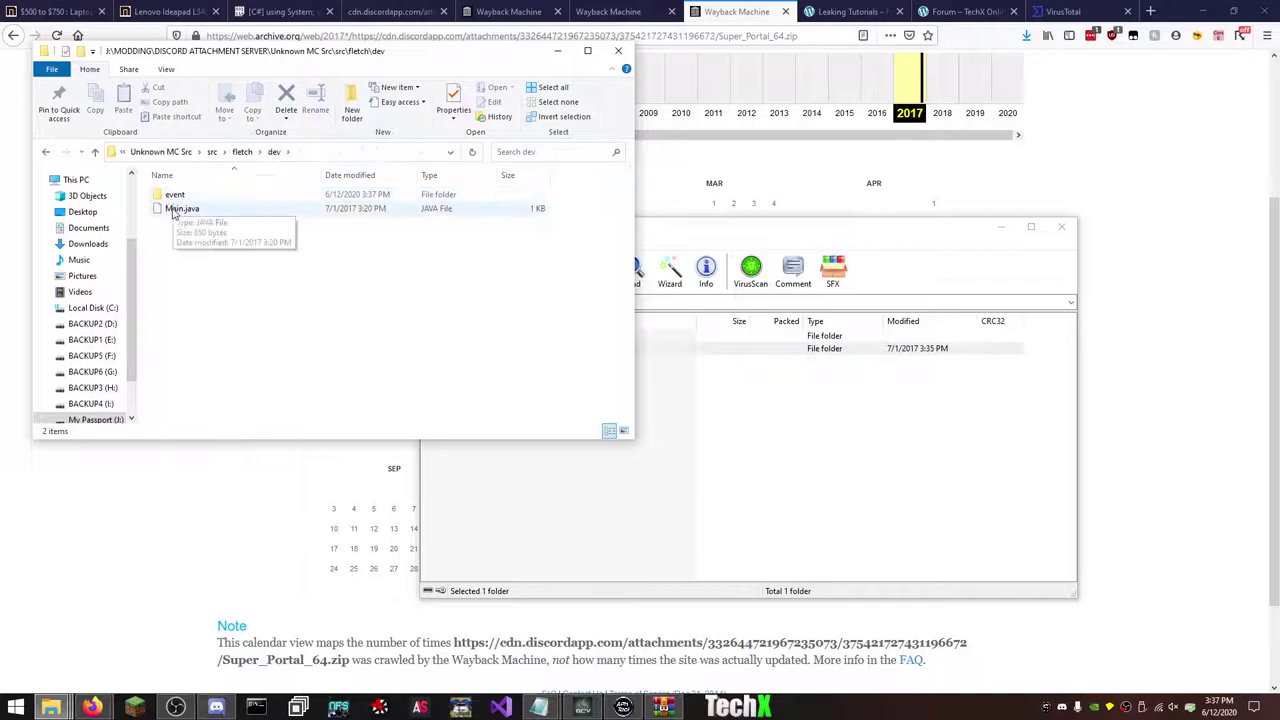
right_click(170, 209)
left_click(245, 293)
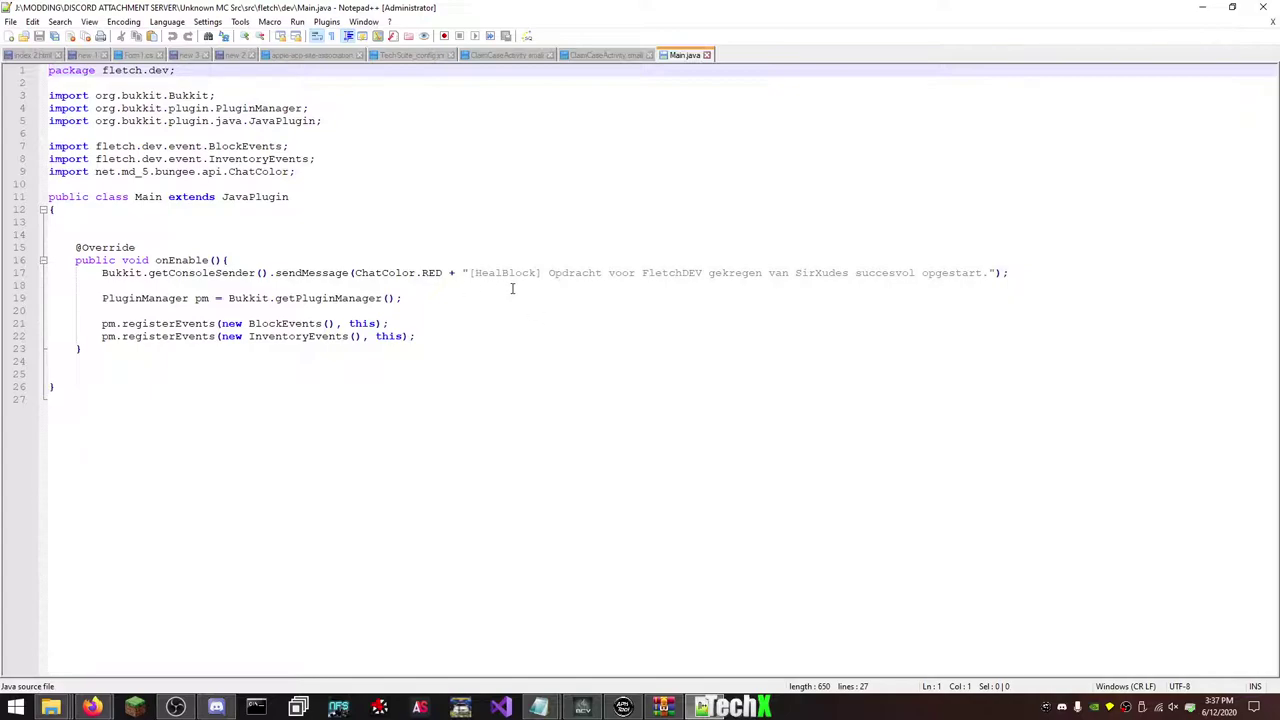
- Read Main.java's startup message code, then close Notepad++
left_click_drag(983, 273, 549, 280)
left_click(91, 707)
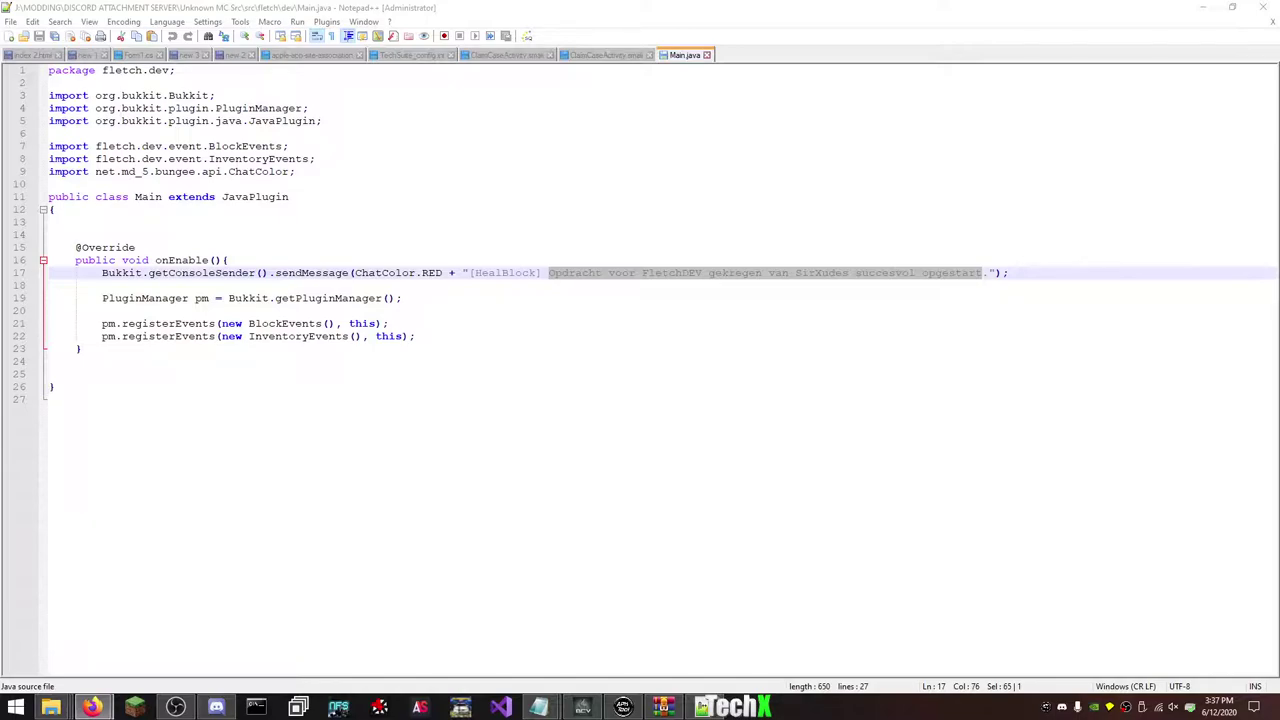
left_click(1268, 7)
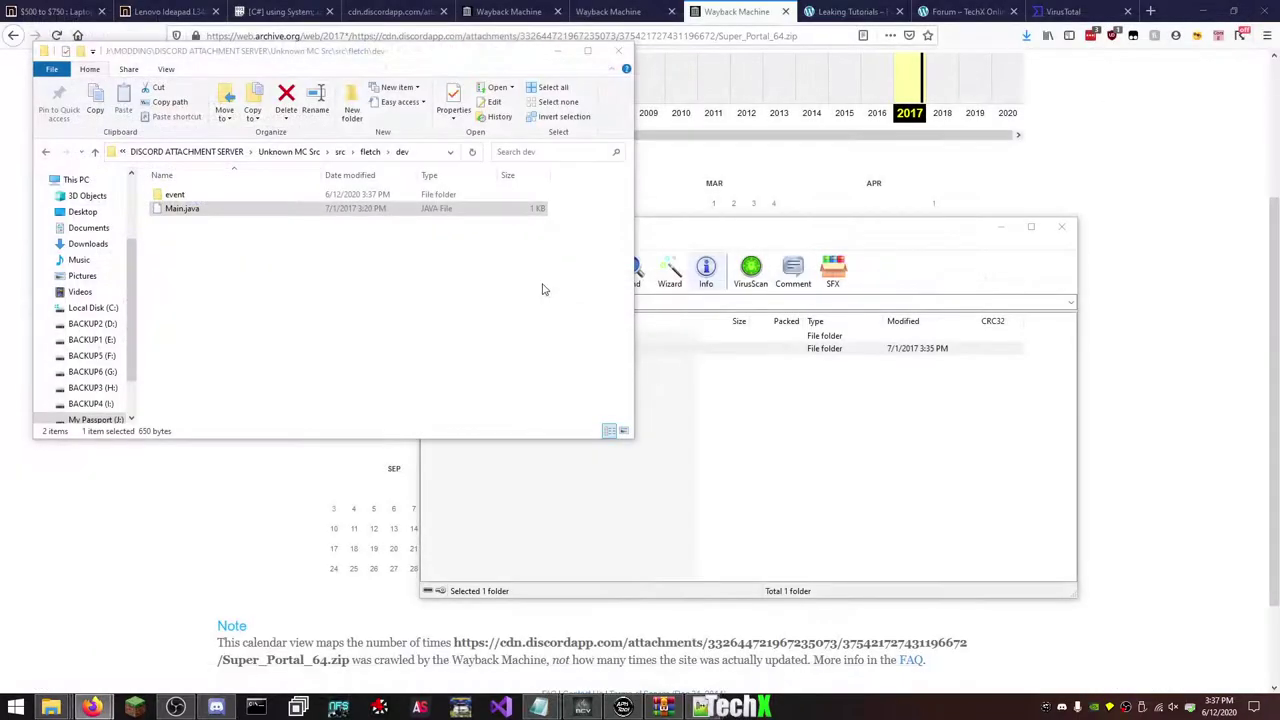
- Open InventoryEvents.java and BlockEvents.java from the event folder in Notepad++ and close each
double_click(228, 202)
right_click(222, 207)
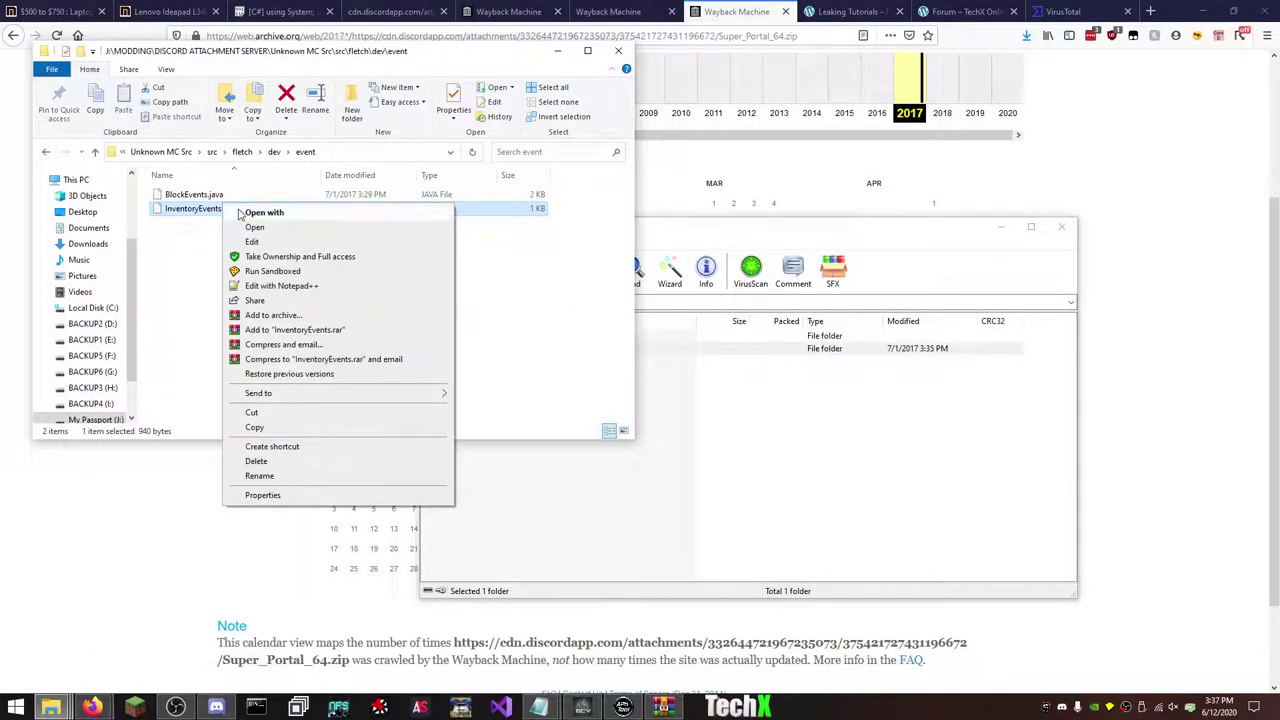
left_click(268, 286)
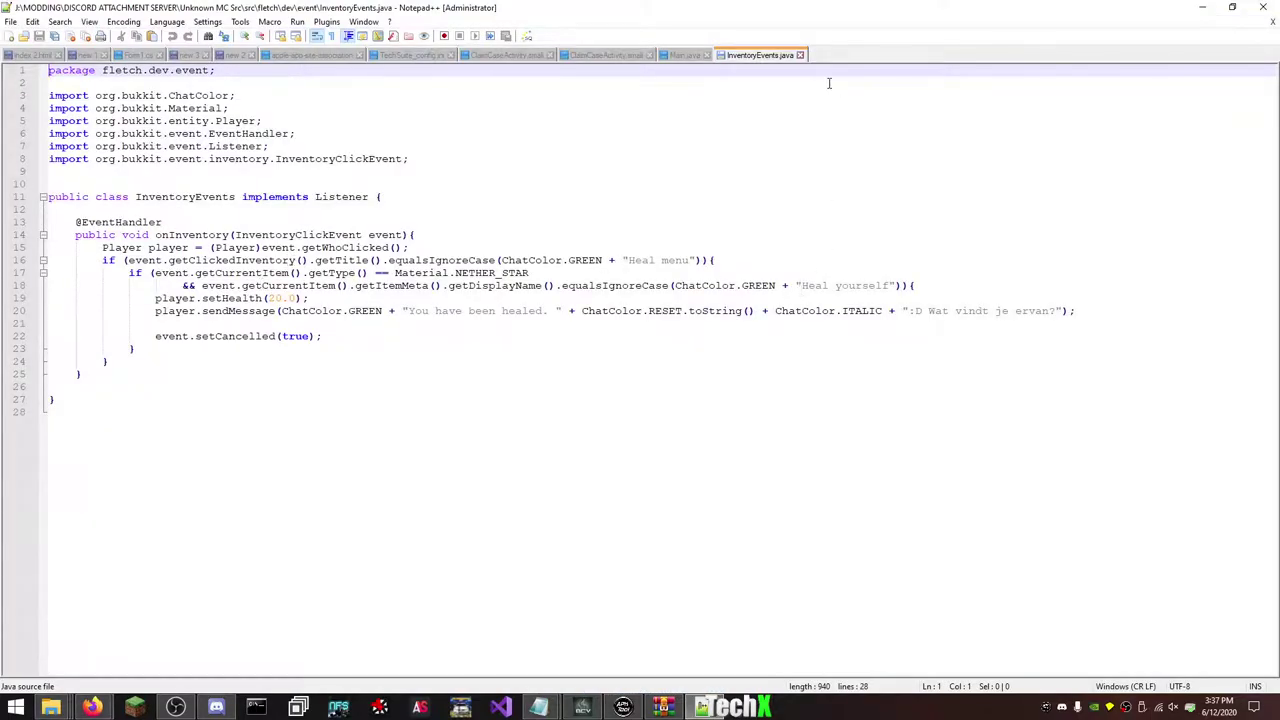
left_click(1270, 6)
left_click(200, 195)
right_click(199, 194)
left_click(240, 273)
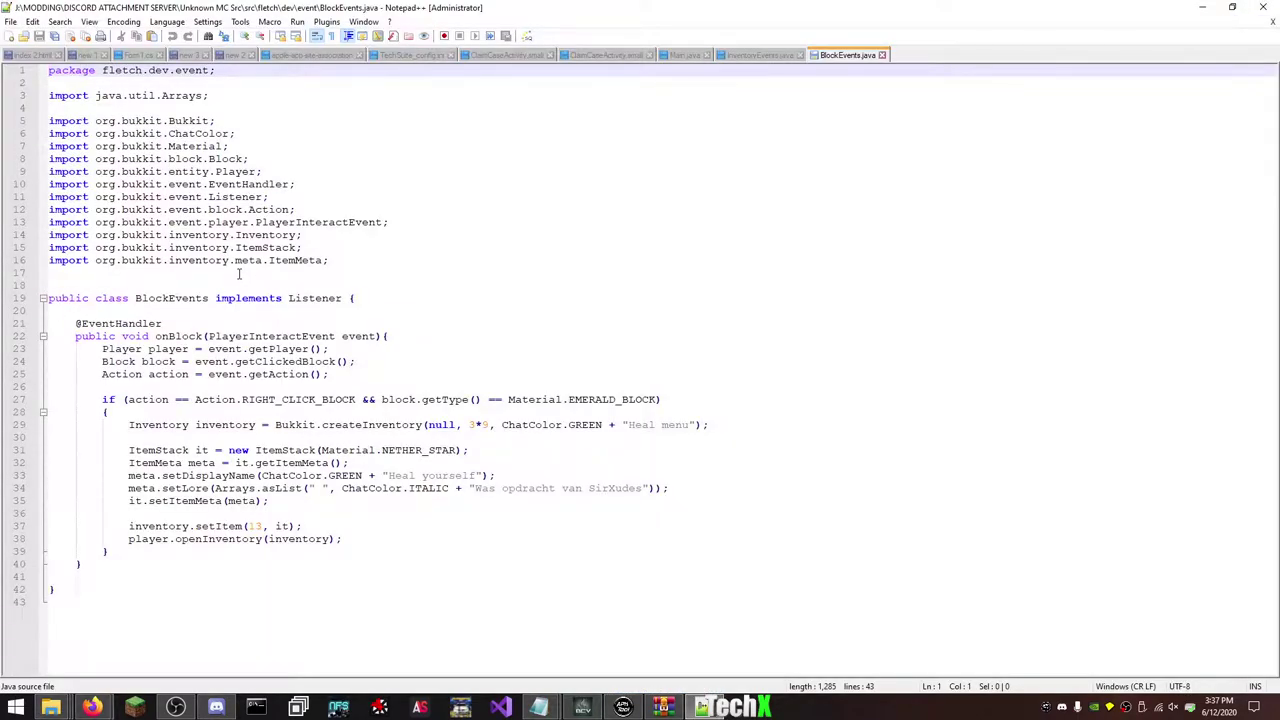
left_click(1270, 6)
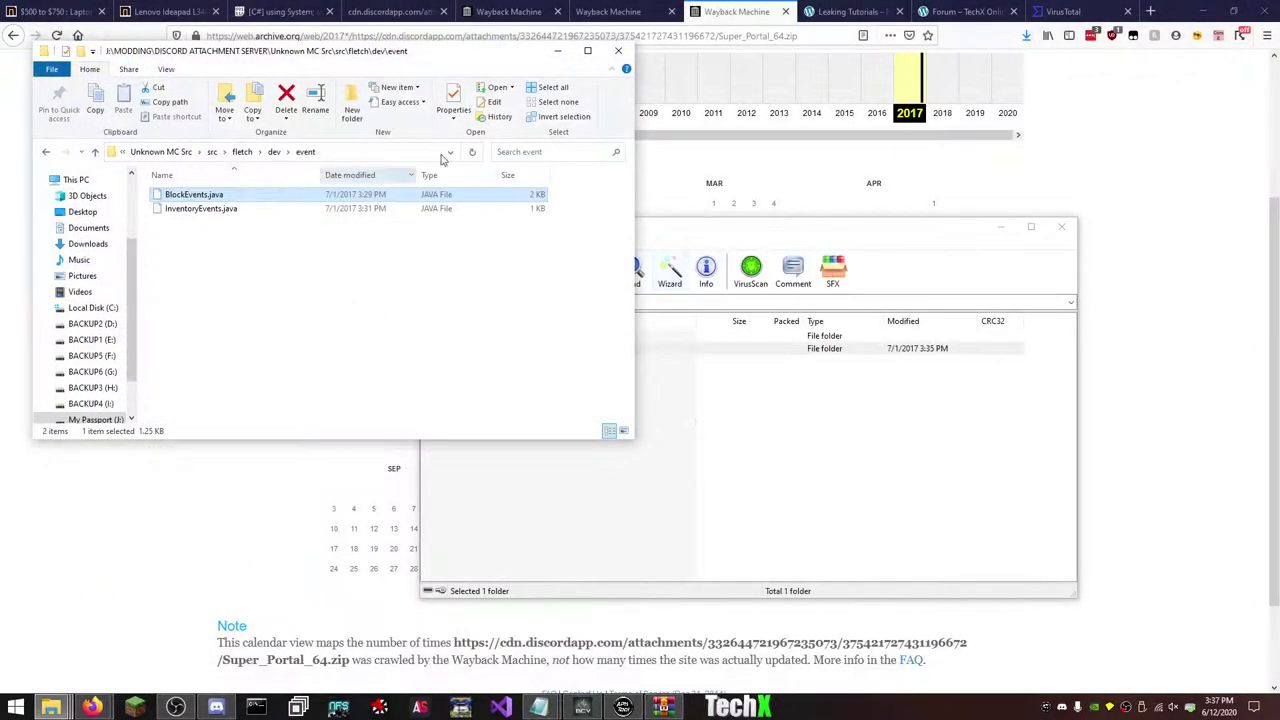
- Return Explorer to DISCORD ATTACHMENT SERVER and close the src.zip archive
left_click(160, 151)
left_click(250, 151)
left_click(928, 411)
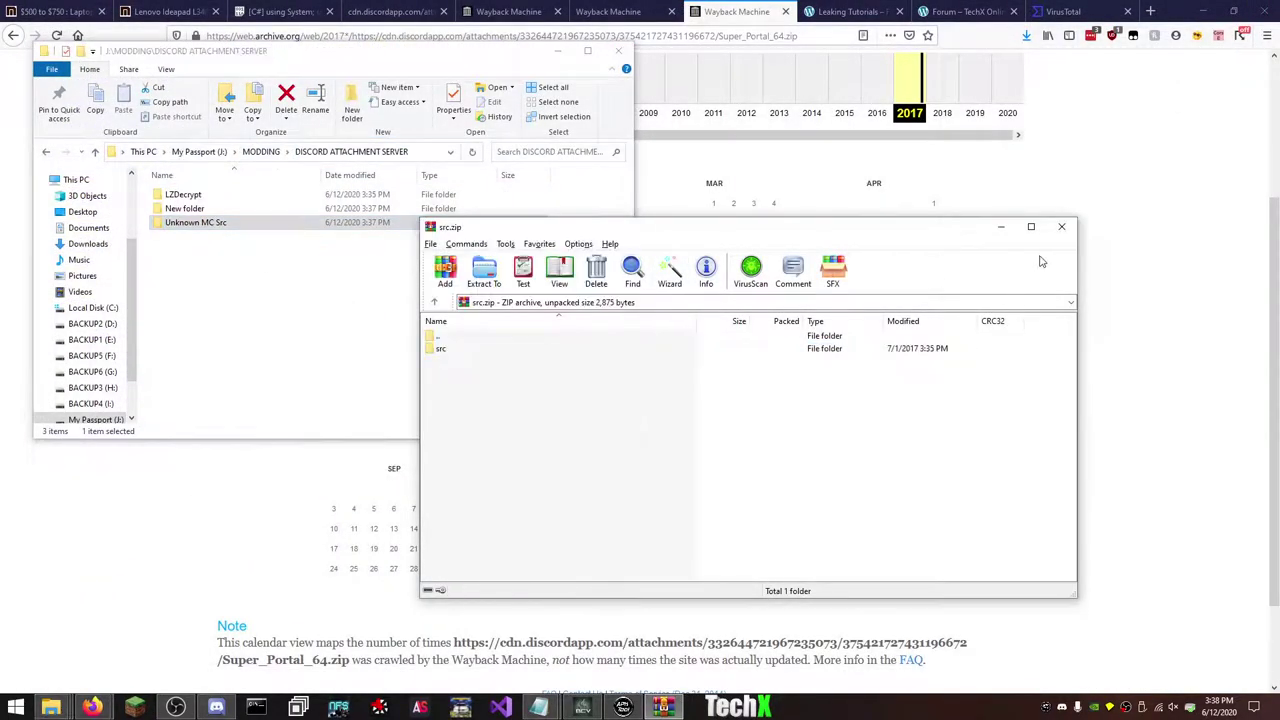
left_click(1061, 226)
left_click(1110, 248)
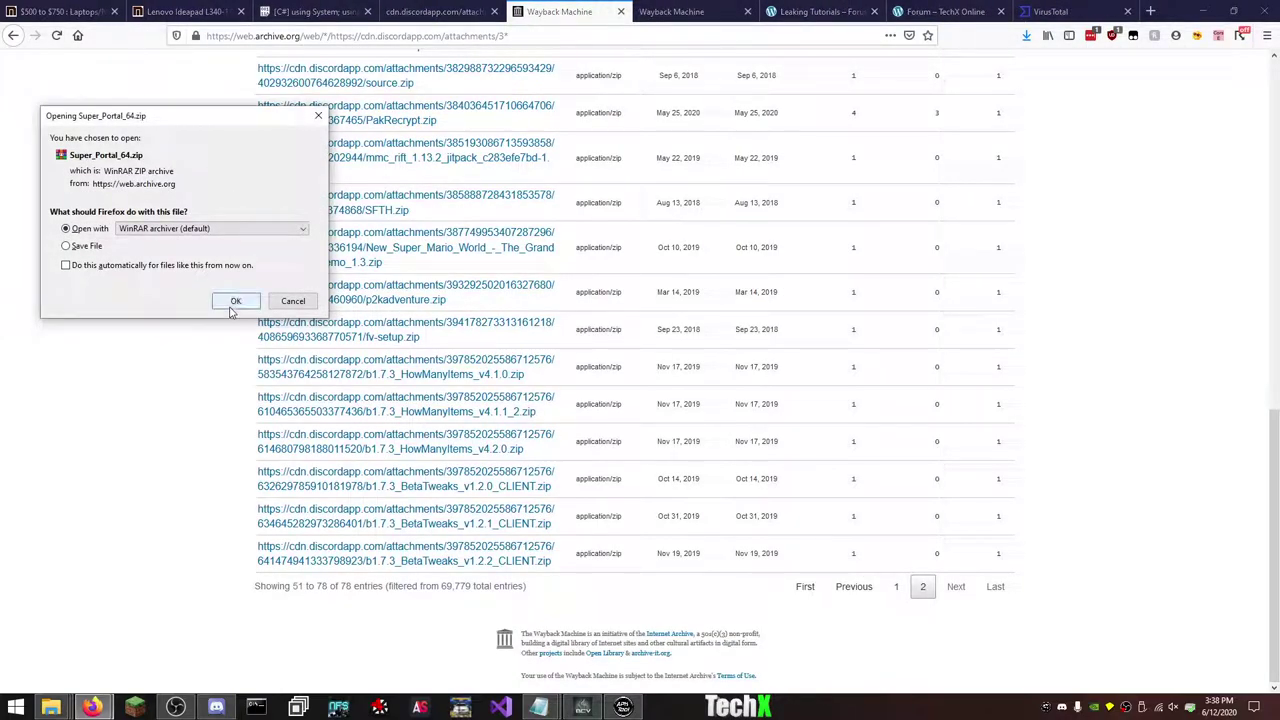
- Open Super_Portal_64.zip in WinRAR and read its how to play.txt
left_click(233, 304)
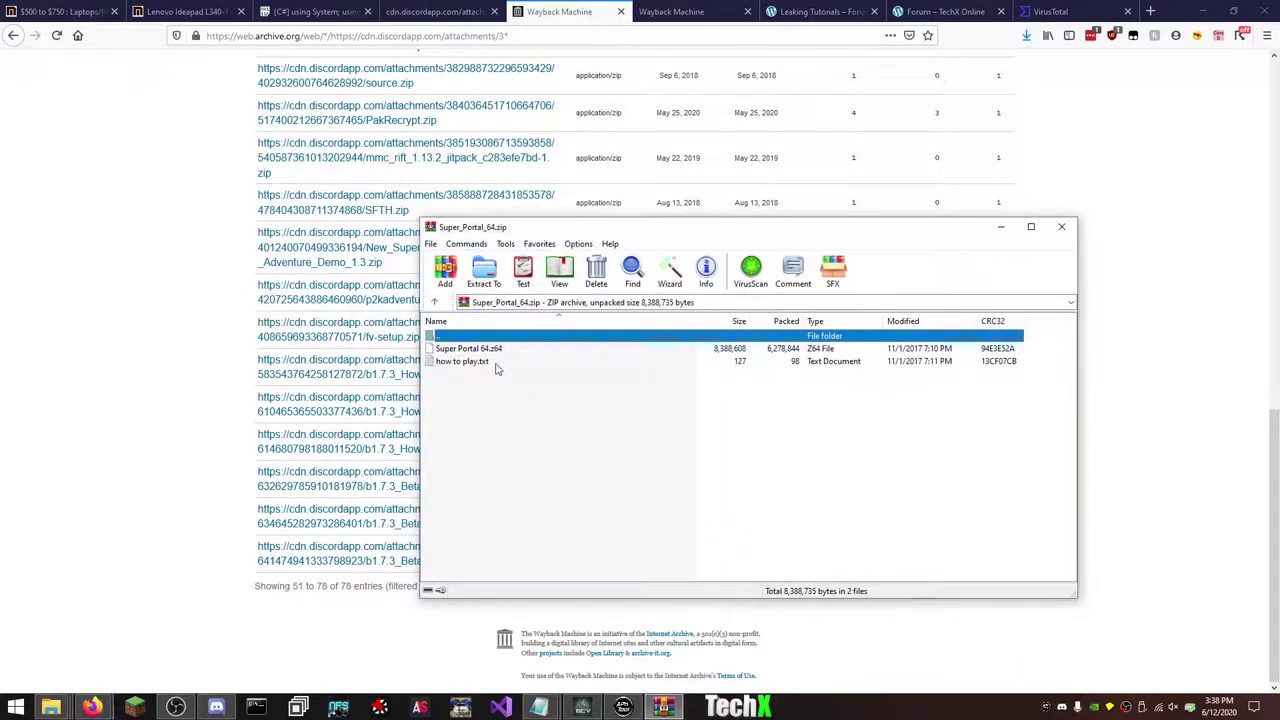
left_click(503, 349)
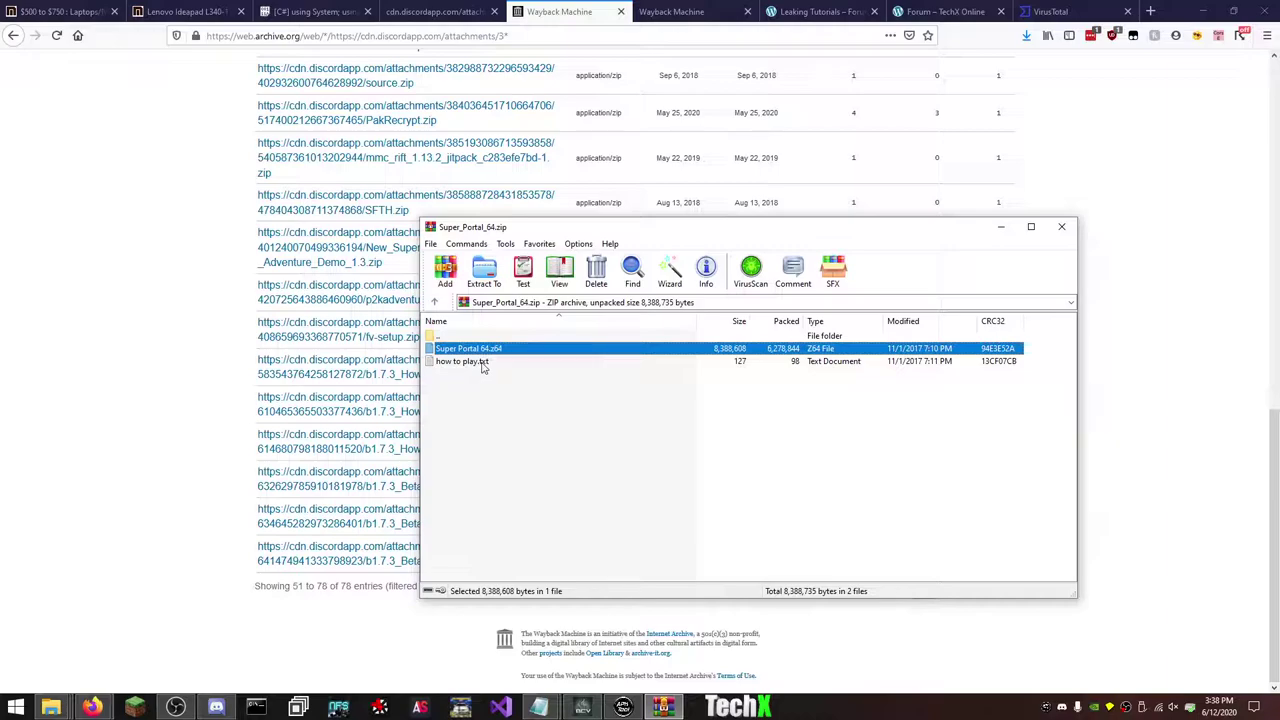
double_click(470, 362)
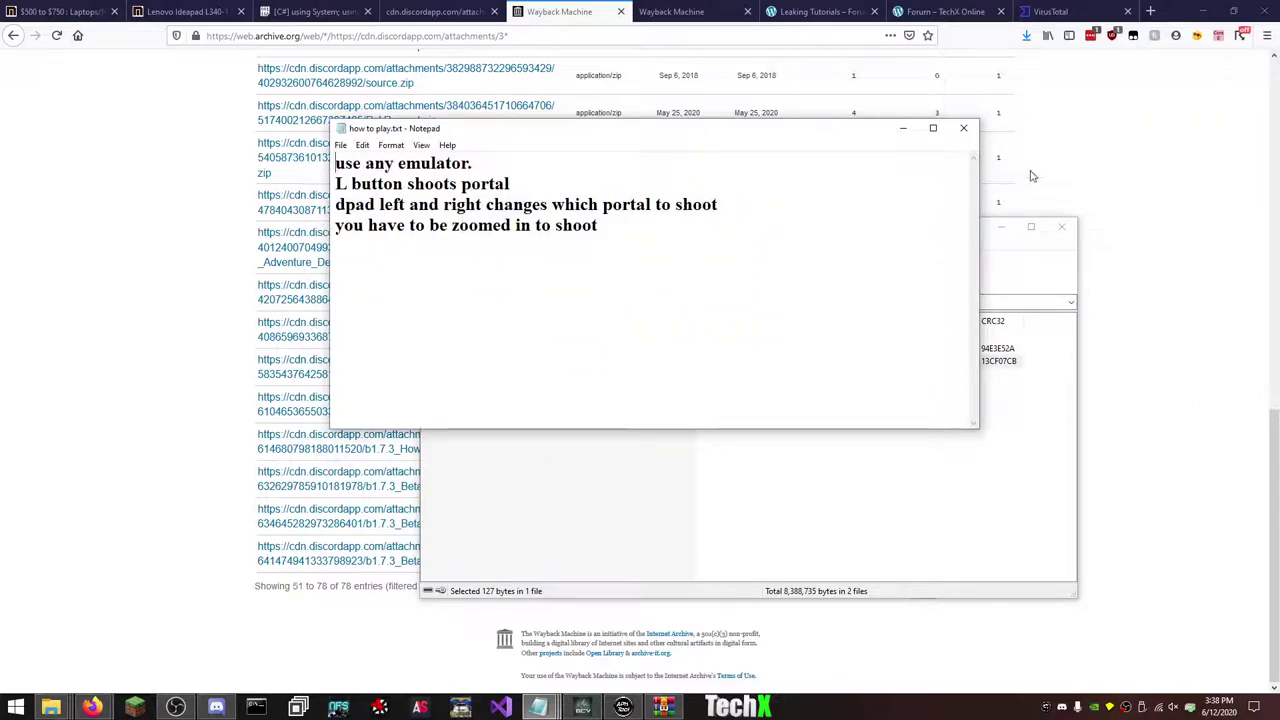
- Close the notes and rename the spare New folder to 'Super Portal 64'
left_click(963, 128)
key("alt+Tab")
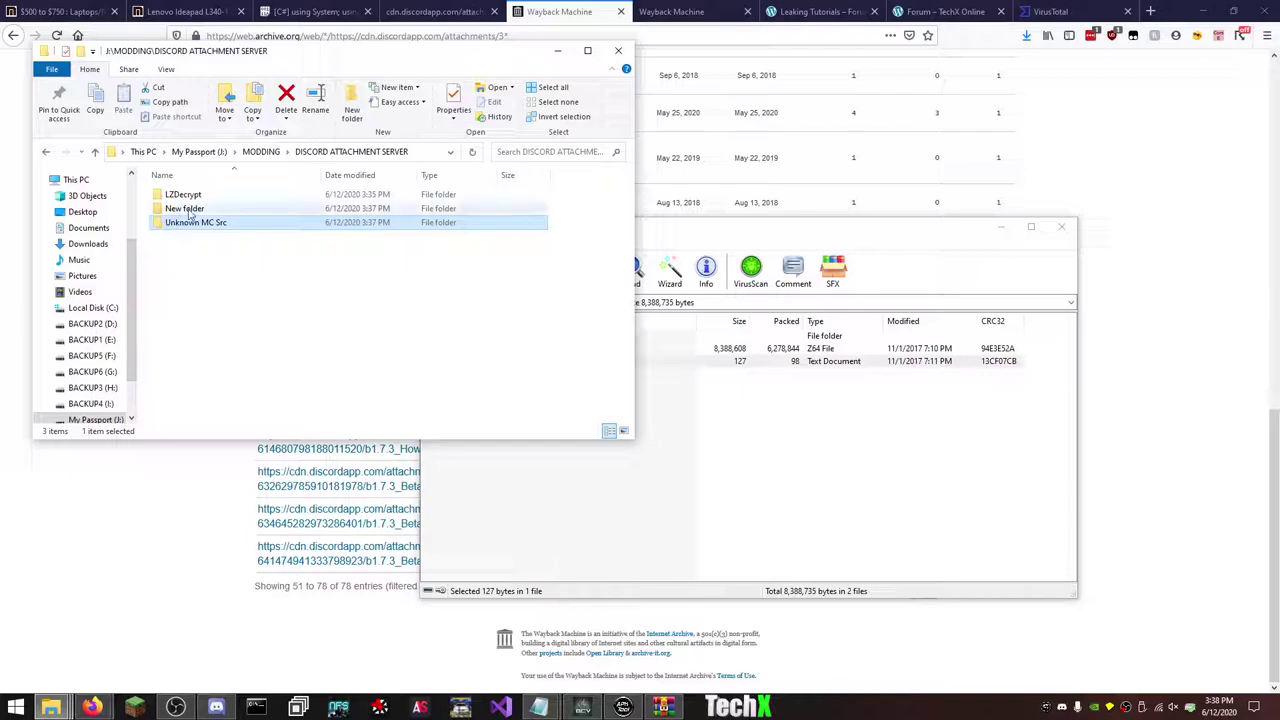
left_click(184, 209)
left_click(185, 209)
type("SuperPortal")
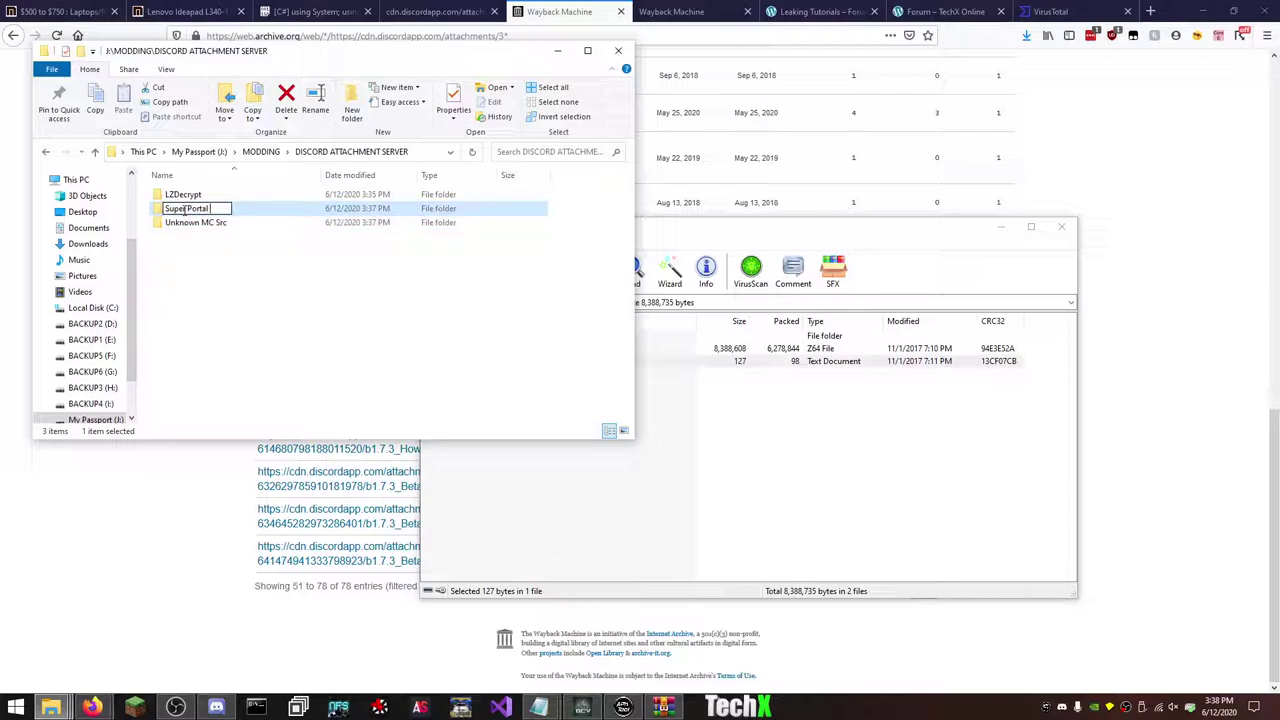
type(" 64")
key("Return")
double_click(185, 209)
- Extract Super Portal 64.z64 into the Super Portal 64 folder and close the archive
left_click(466, 340)
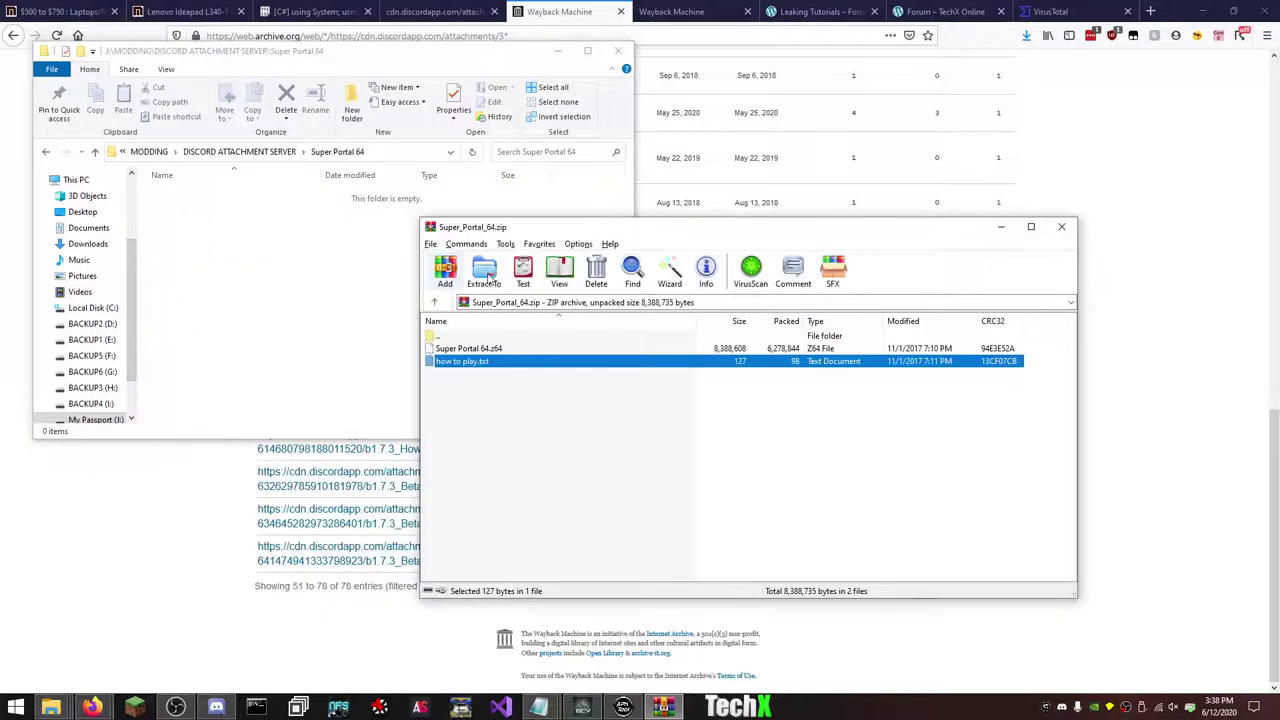
left_click_drag(466, 348, 278, 322)
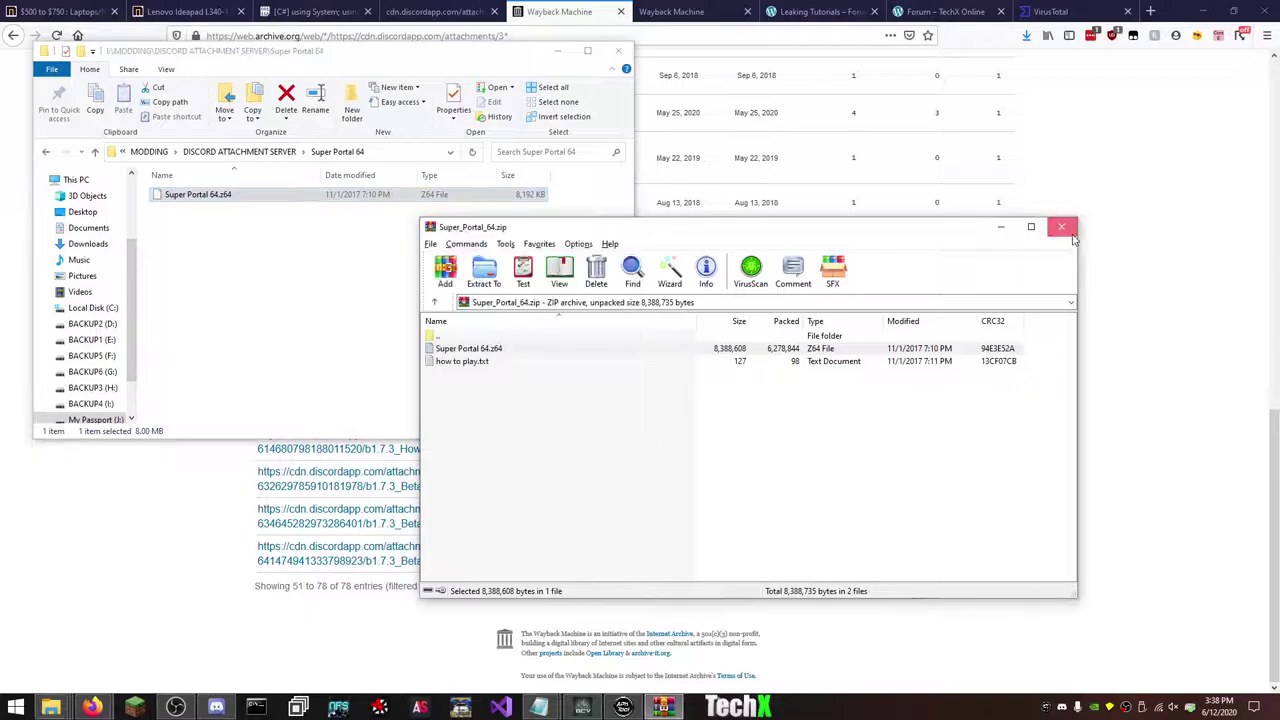
left_click(1062, 227)
left_click(1136, 339)
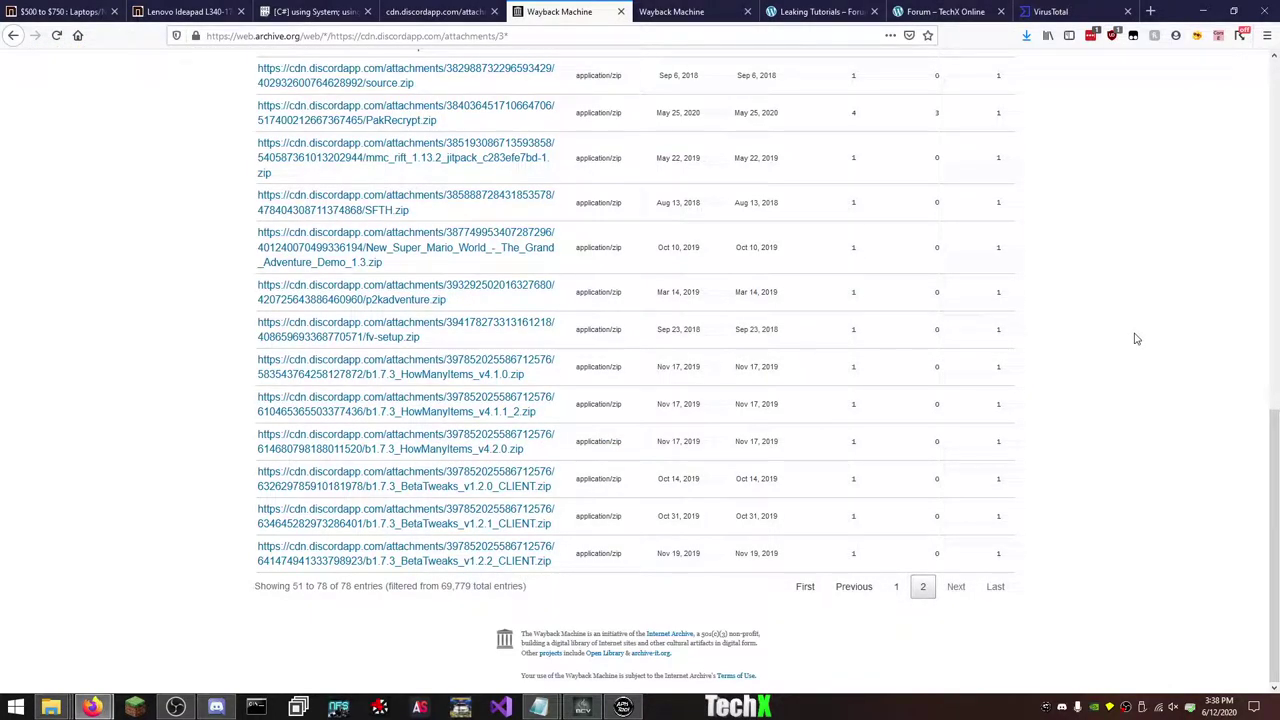
- Change the Filter results text from 'zip' to 'rar' and browse the 25 rar attachments
scroll(1136, 339, "up", 10)
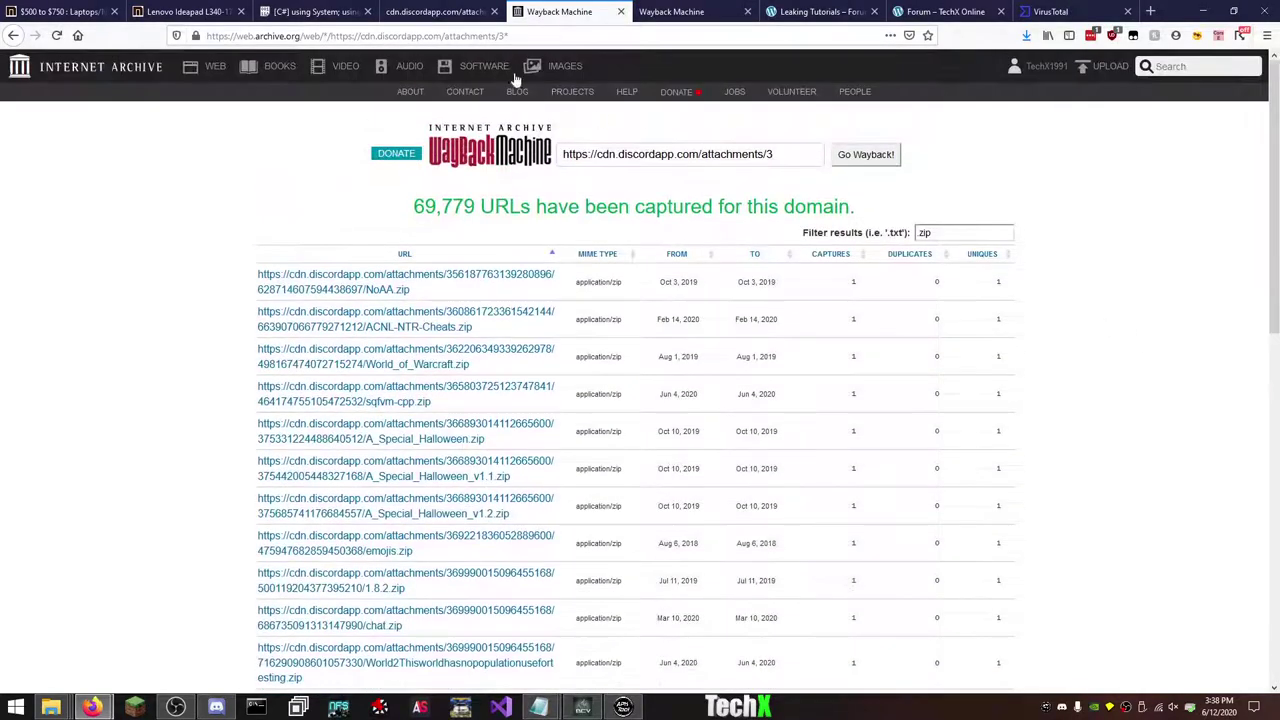
type("rar")
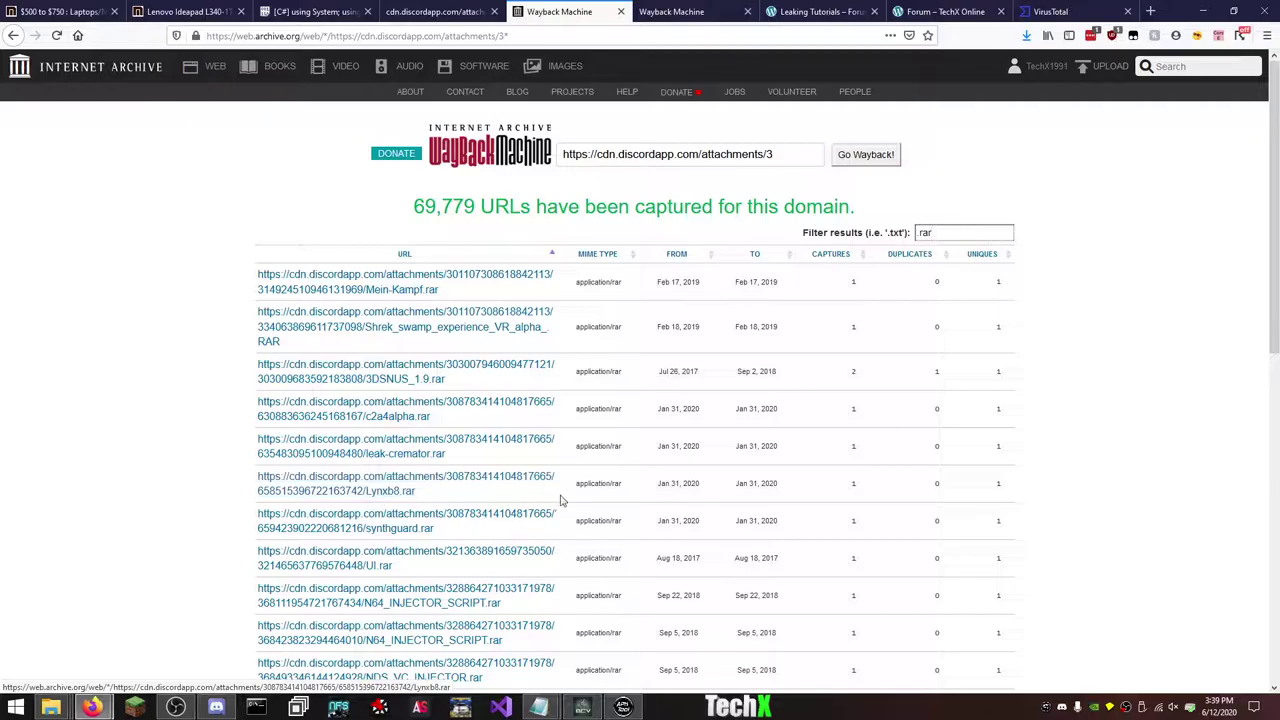
scroll(560, 500, "down", 4)
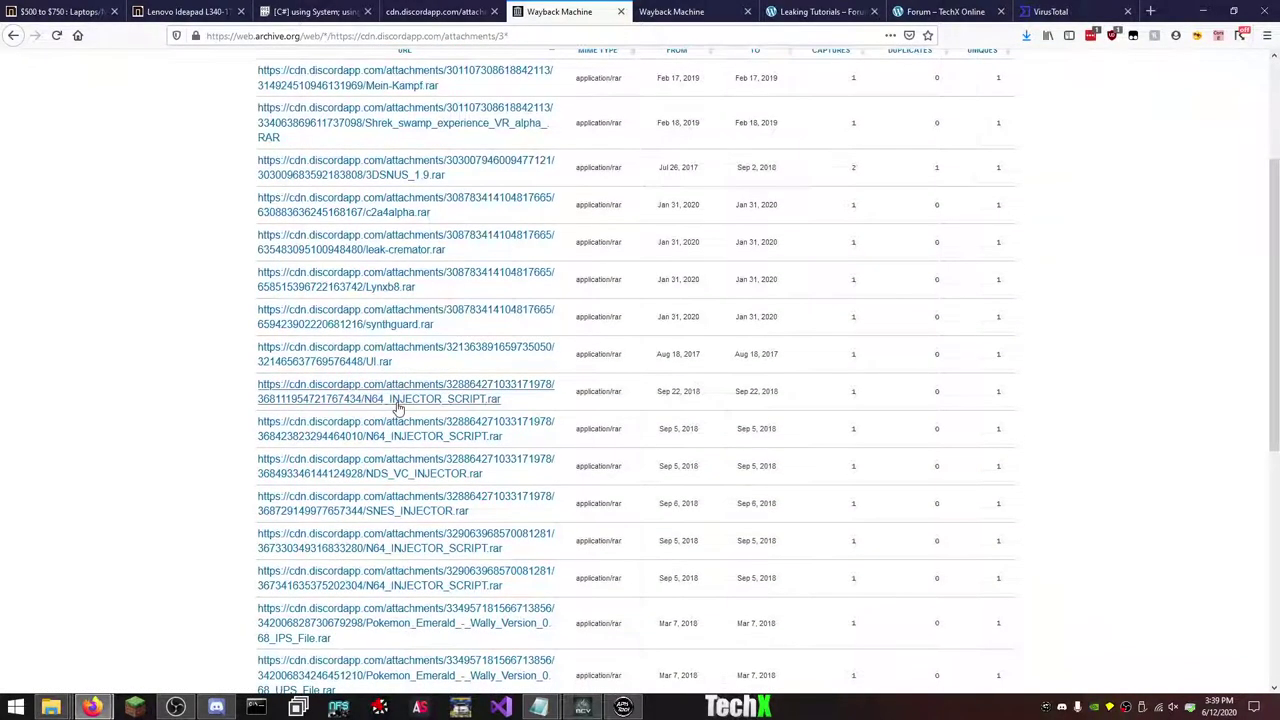
scroll(735, 478, "down", 3)
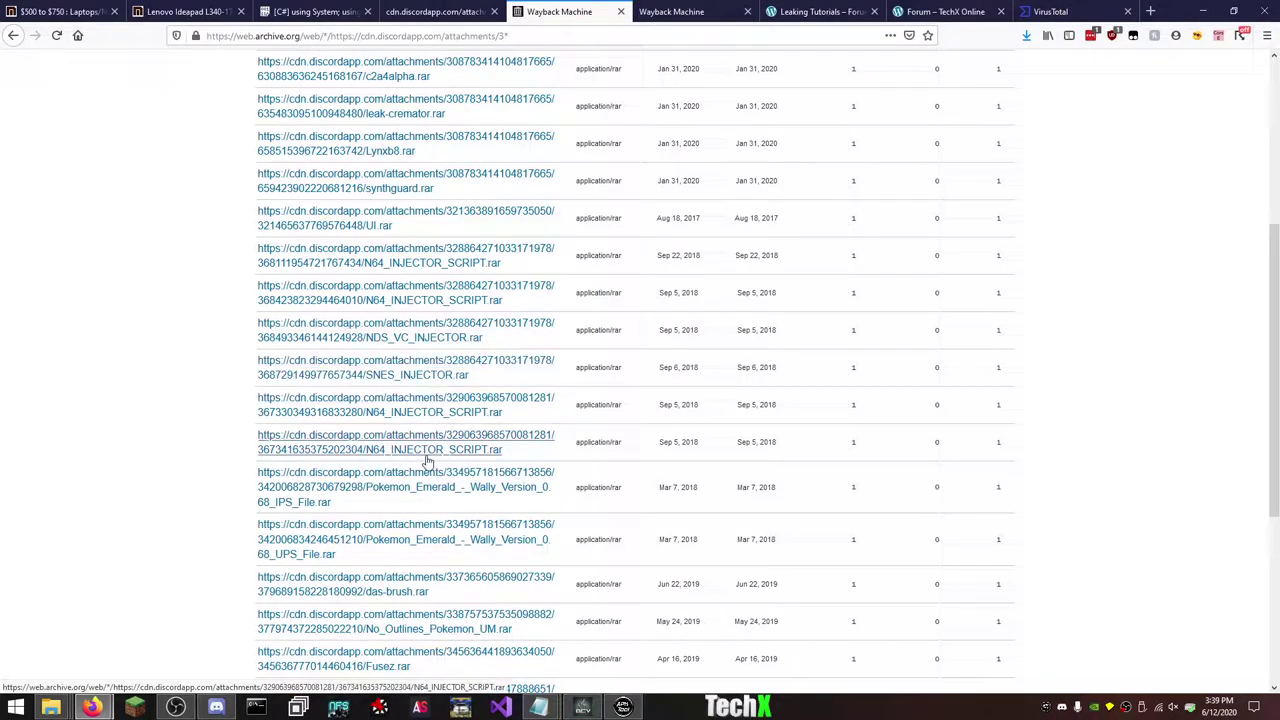
scroll(738, 427, "down", 5)
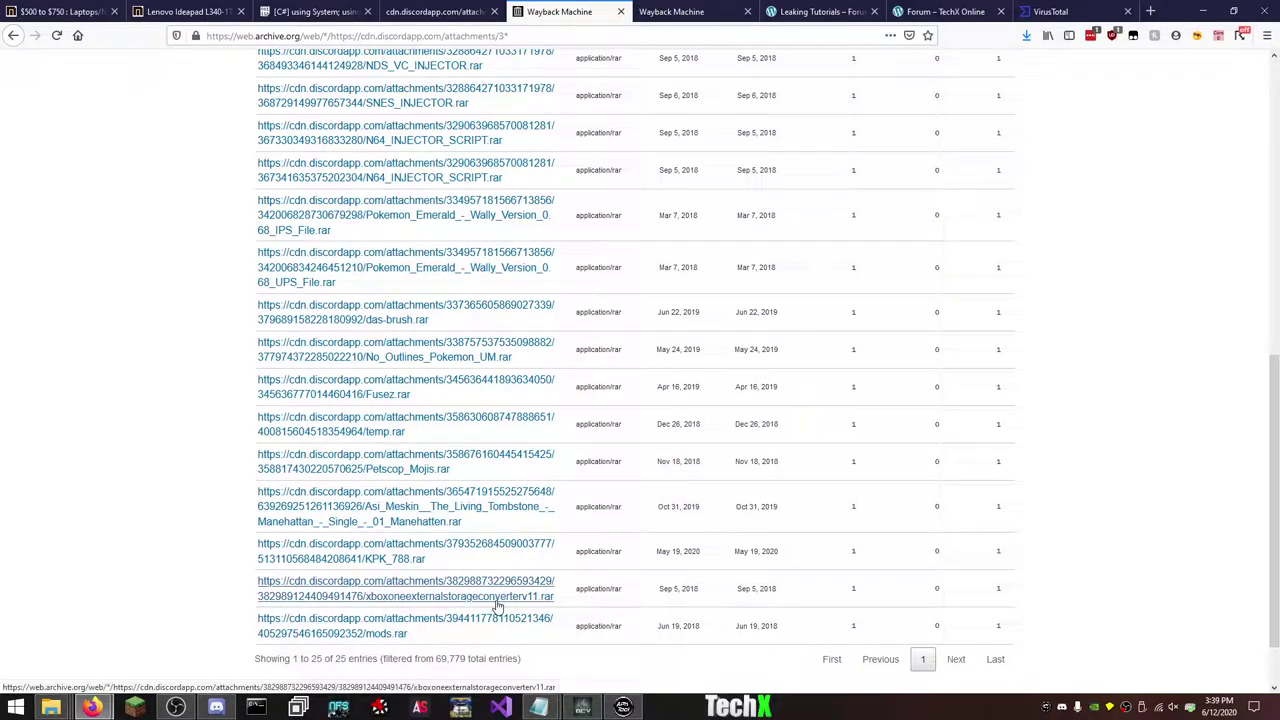
scroll(497, 605, "up", 6)
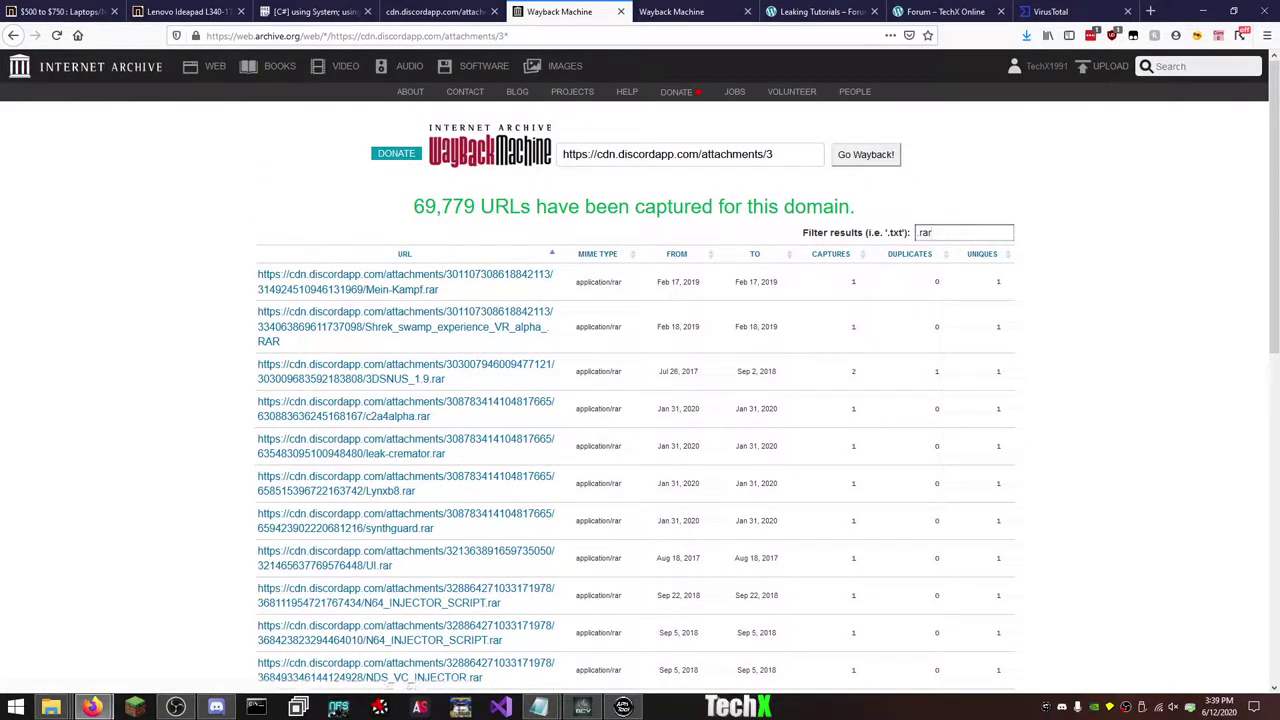